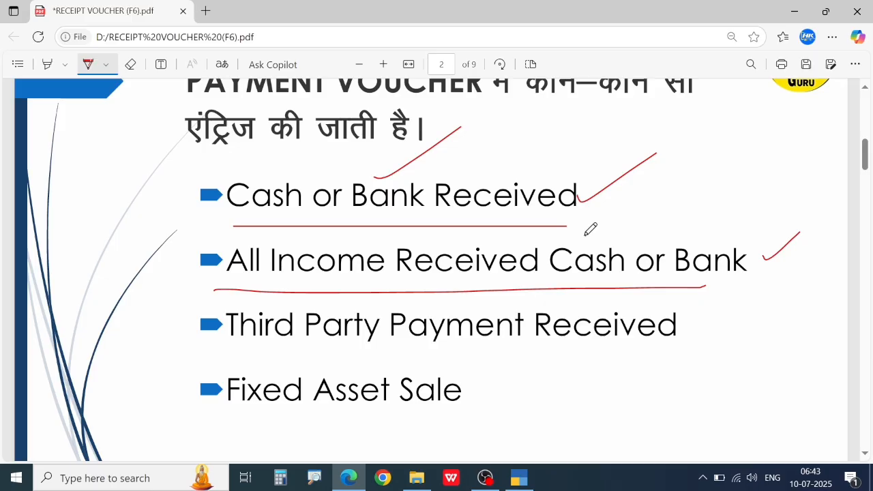
- Draw ticks above "Cash" and "Bank" in the income bullet, and underline and tick "Third Party Payment Received" and "Fixed Asset Sale"
left_click_drag(584, 235, 665, 198)
left_click_drag(694, 234, 738, 197)
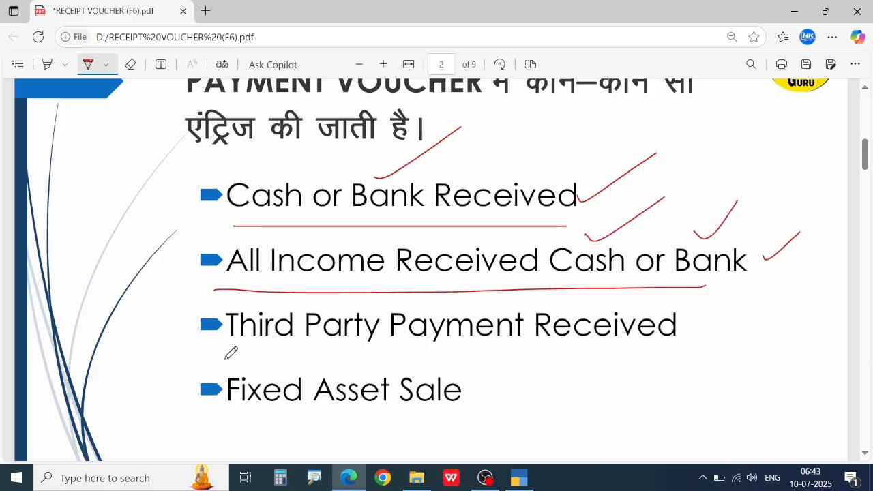
left_click_drag(232, 358, 653, 358)
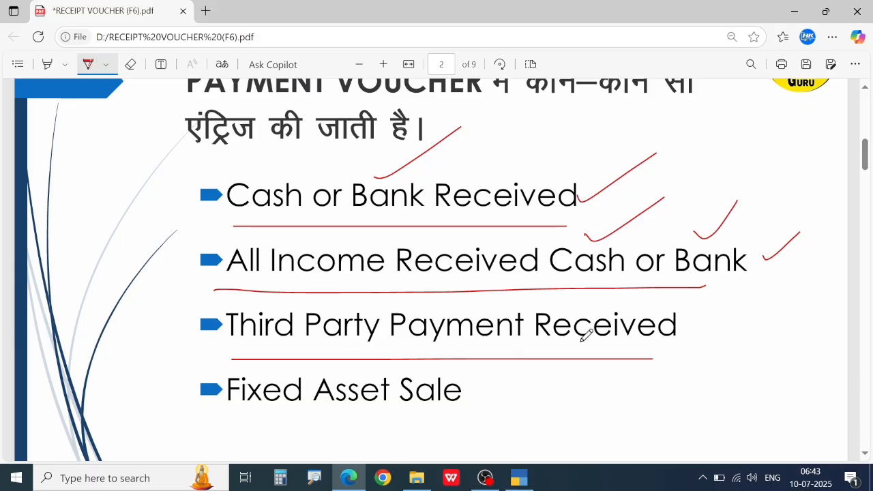
left_click_drag(696, 334, 731, 310)
mouse_move(194, 421)
left_mouse_down()
mouse_move(470, 429)
mouse_move(531, 366)
left_mouse_up()
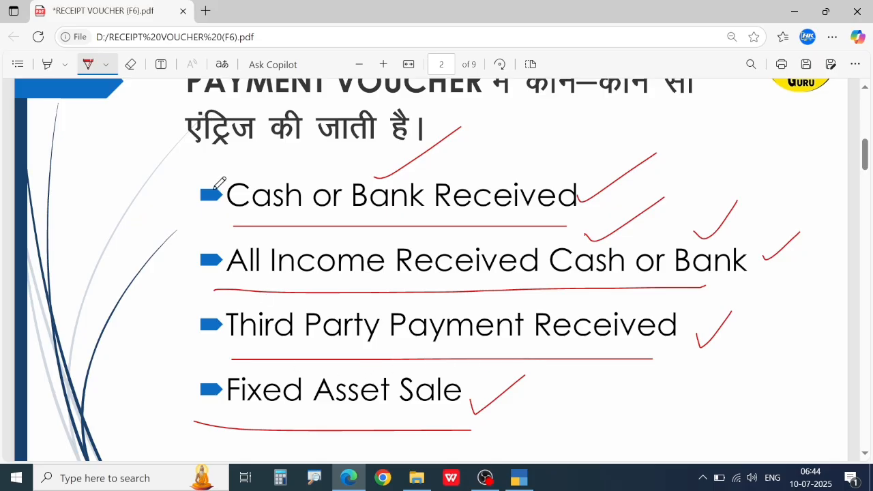
- Circle and strike through "PAYMENT" in the page 2 heading with the pen and handwrite "Rec" before it as the correction
scroll(220, 183, "up", 2)
scroll(224, 189, "down", 2)
scroll(479, 176, "up", 1)
scroll(480, 177, "up", 1)
mouse_move(191, 172)
left_mouse_down()
mouse_move(339, 151)
mouse_move(189, 119)
mouse_move(231, 164)
left_mouse_up()
mouse_move(132, 125)
left_mouse_down()
mouse_move(152, 123)
mouse_move(167, 145)
mouse_move(170, 117)
mouse_move(183, 136)
mouse_move(187, 113)
mouse_move(194, 123)
left_mouse_up()
left_click_drag(204, 172, 290, 144)
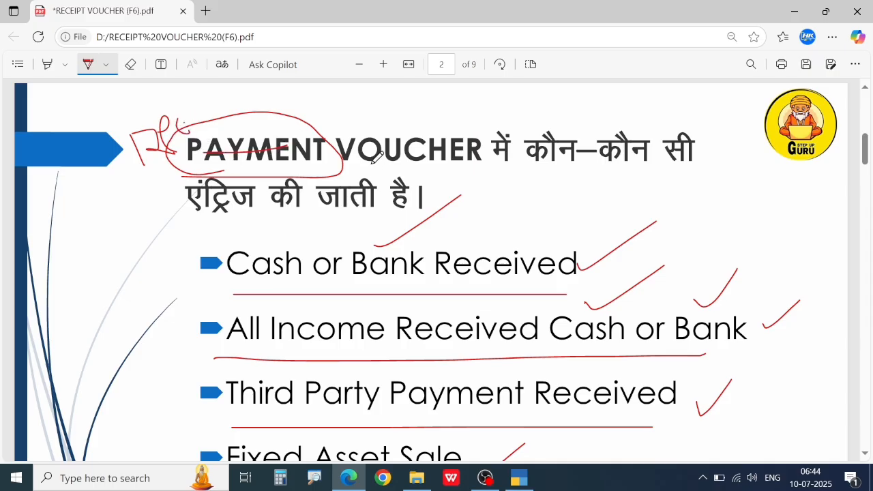
- On page 3, underline the heading, "Receipt Voucher" and the paragraph's last line, and draw a tick beside the paragraph
scroll(323, 276, "down", 2)
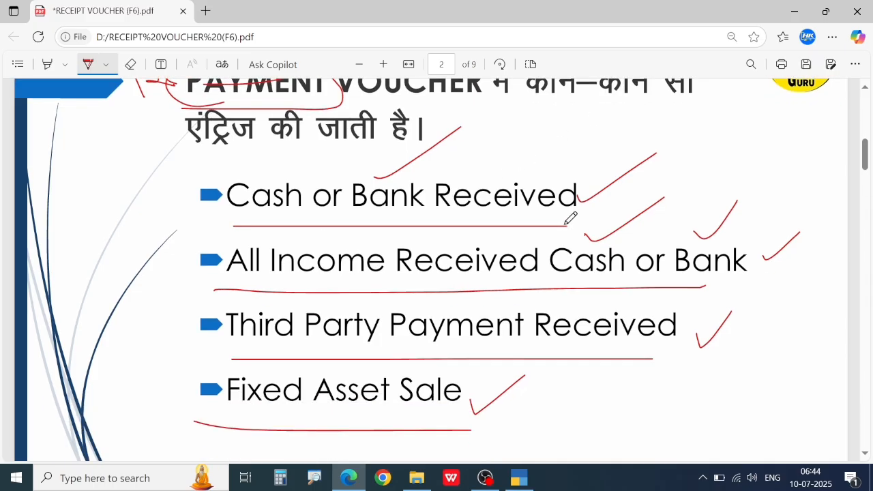
scroll(477, 263, "down", 6)
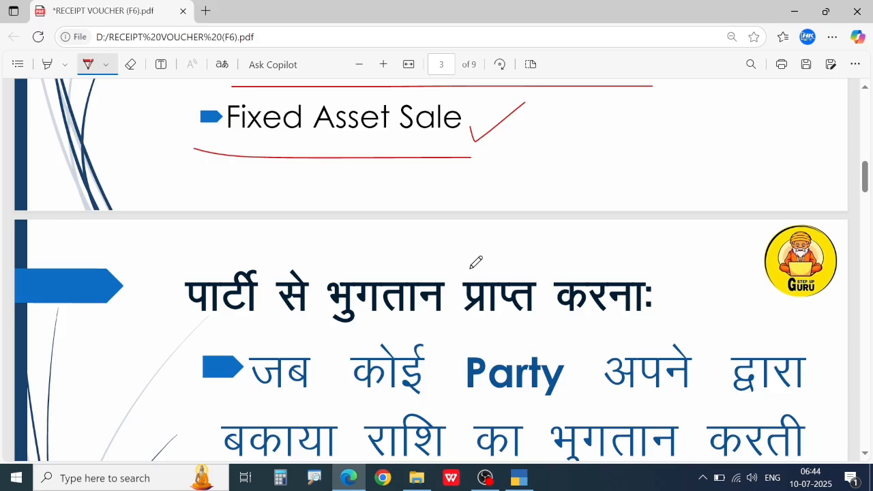
scroll(486, 261, "down", 1)
scroll(487, 259, "up", 1)
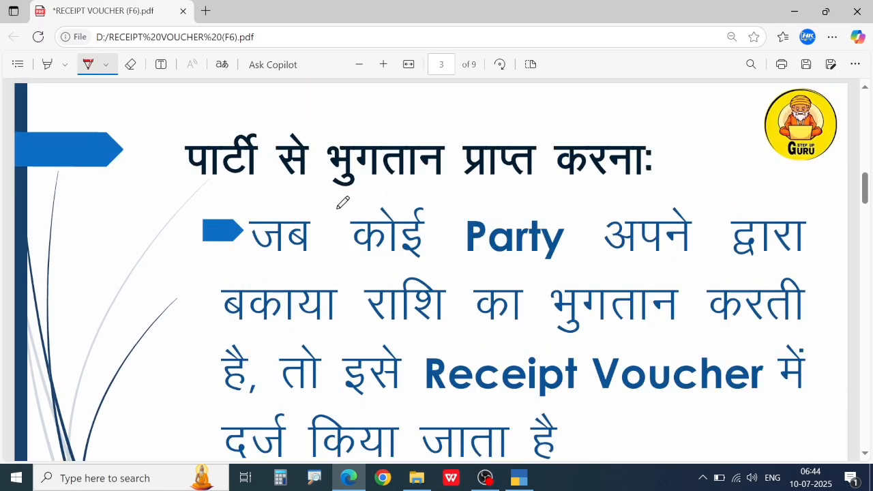
left_click_drag(204, 190, 624, 193)
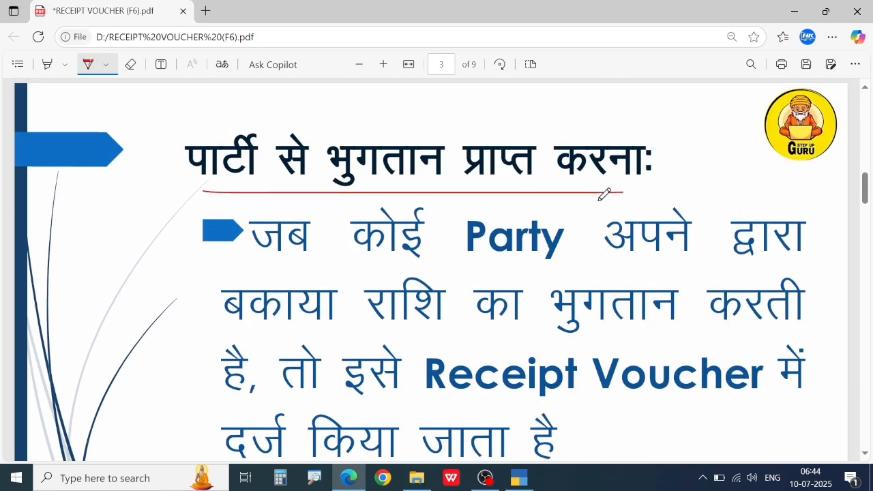
scroll(450, 238, "down", 1)
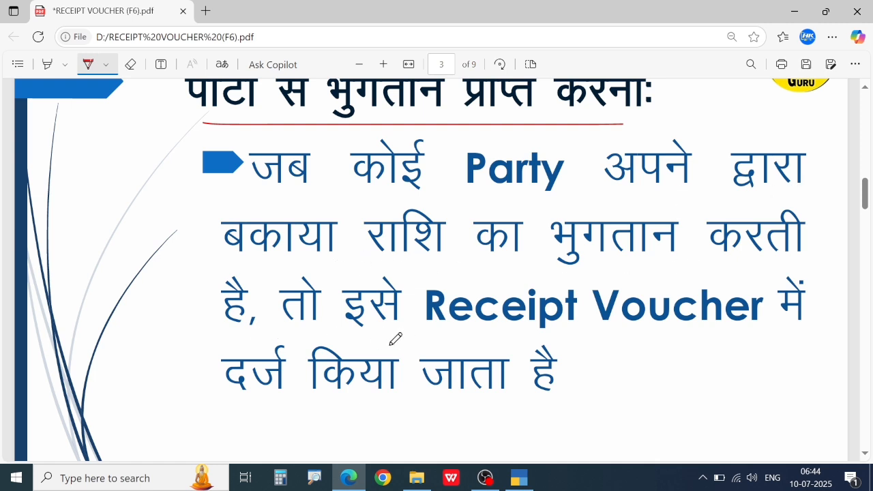
left_click_drag(428, 339, 606, 339)
left_click_drag(258, 418, 546, 417)
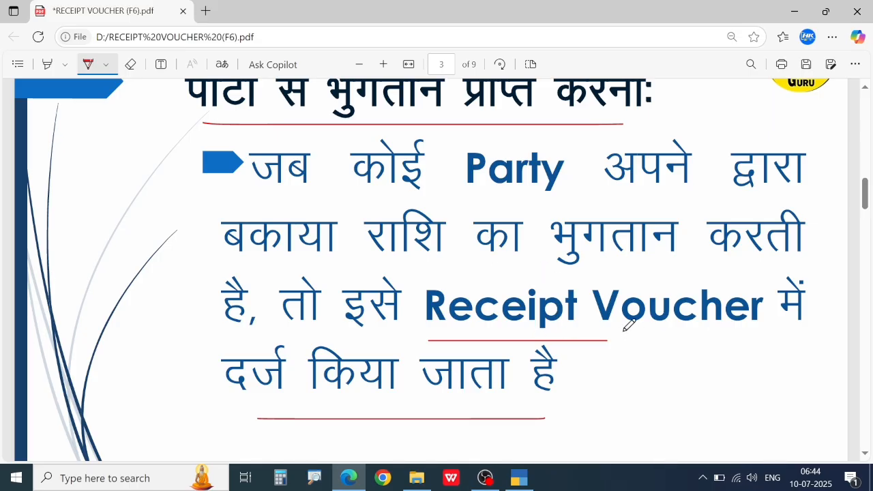
mouse_move(120, 256)
left_mouse_down()
mouse_move(145, 265)
mouse_move(240, 191)
left_mouse_up()
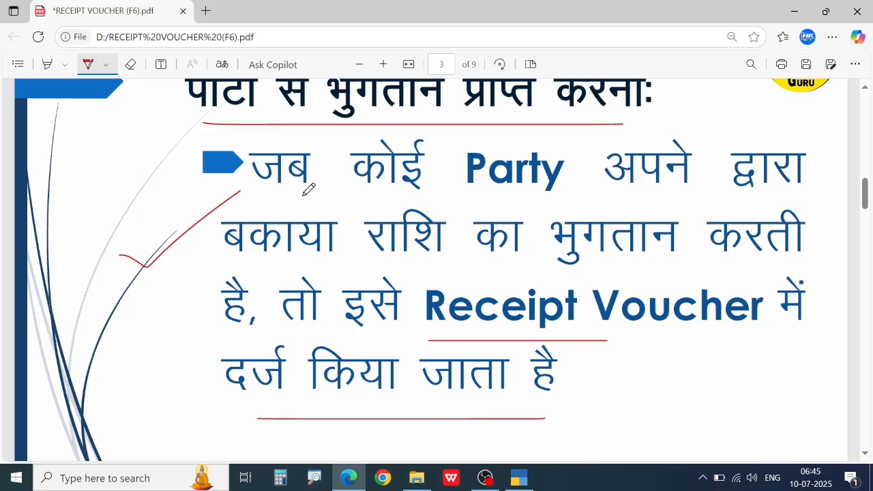
- Underline "कमीशन" and "Receipt Voucher" in the paragraph about receiving income on page 4
scroll(411, 254, "down", 10)
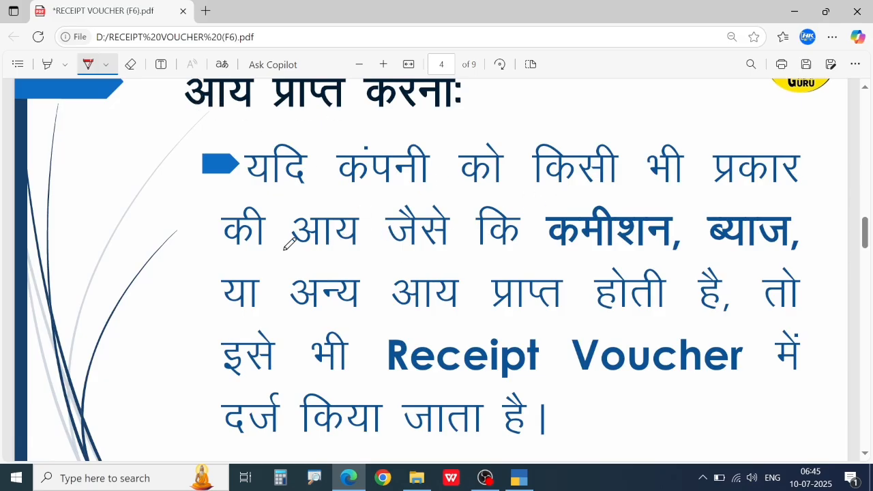
left_click_drag(558, 269, 647, 262)
left_click_drag(417, 383, 605, 385)
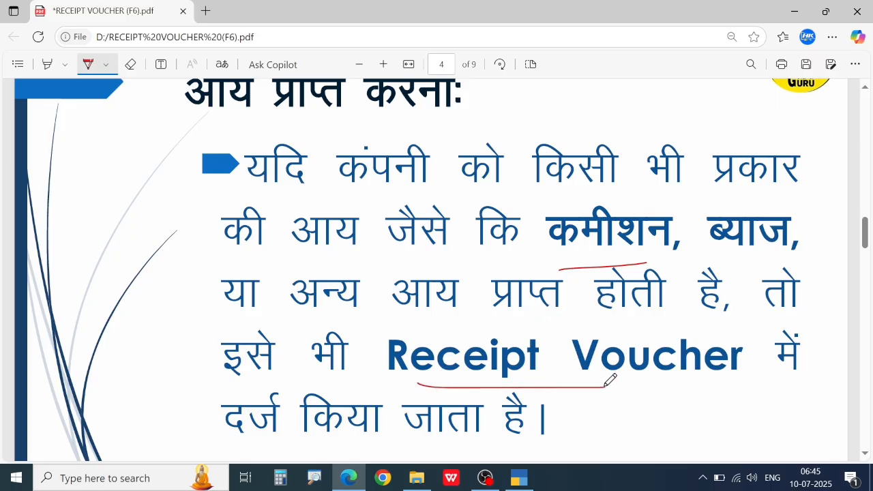
- On page 5, underline the loan heading and the words "बैंक", "संस्थान से" and "Receipt Voucher" in the paragraph
scroll(331, 237, "down", 5)
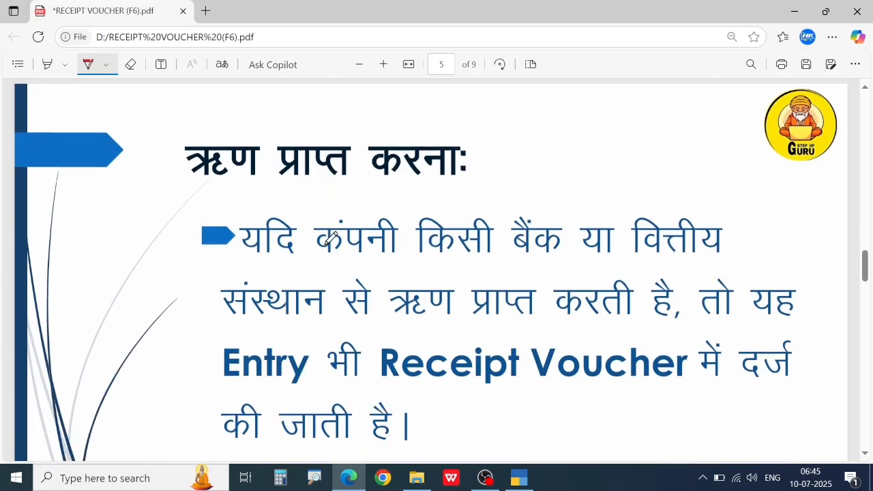
left_click_drag(230, 193, 383, 192)
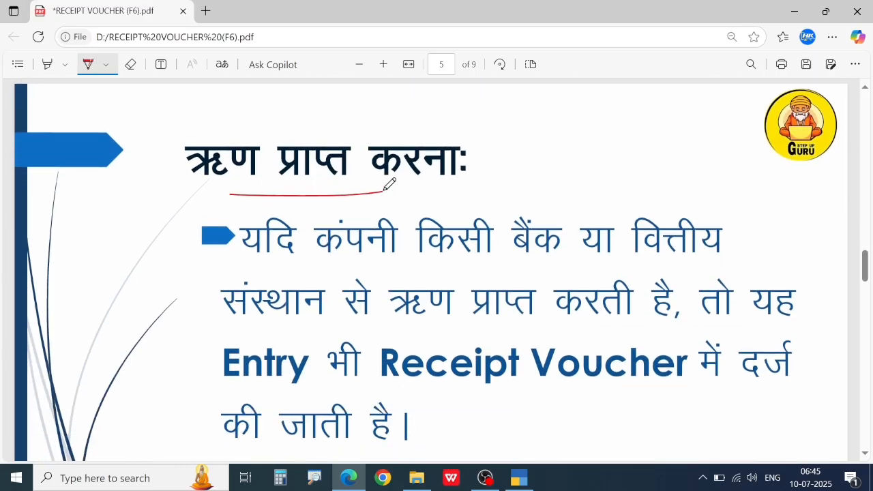
left_click_drag(482, 257, 560, 257)
left_click_drag(279, 326, 376, 323)
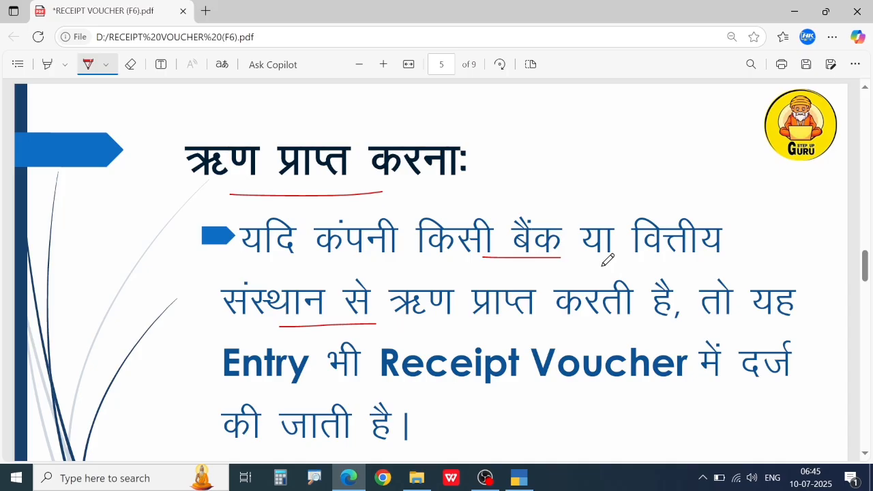
left_click_drag(386, 396, 576, 395)
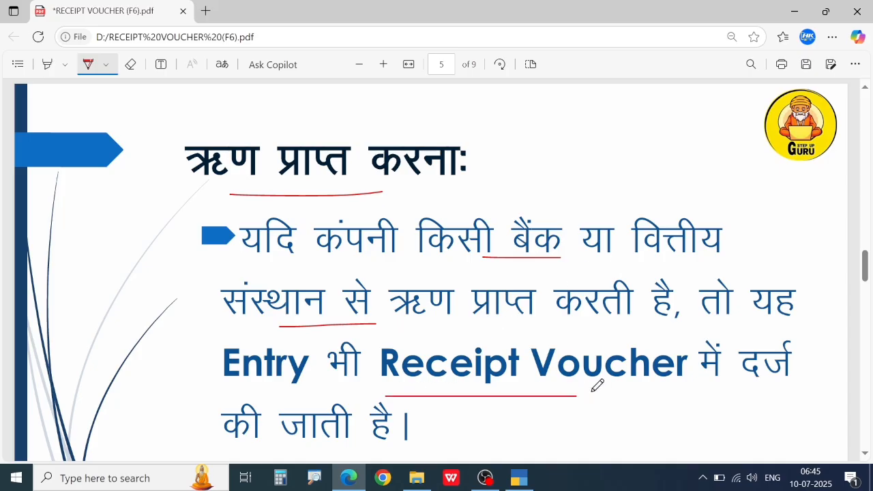
- On page 6, underline the opening words of the asset sale paragraph and the phrase "Entry भी Receipt"
scroll(418, 292, "down", 5)
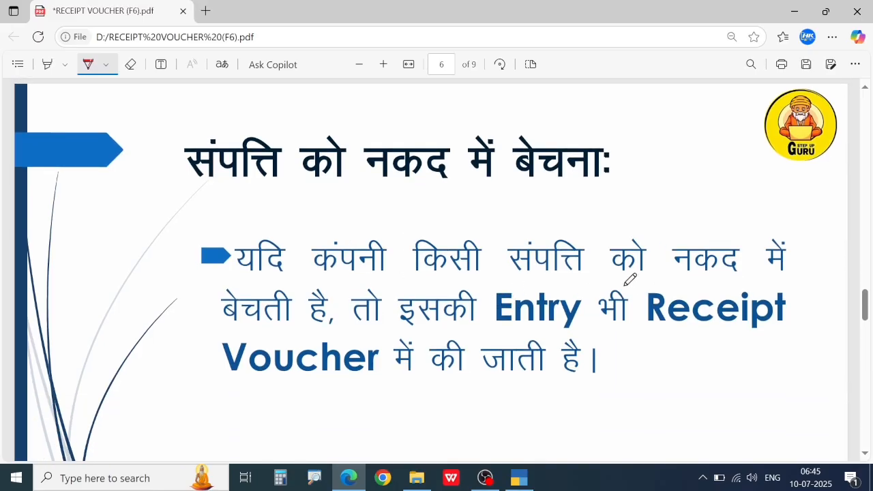
left_click_drag(232, 280, 549, 281)
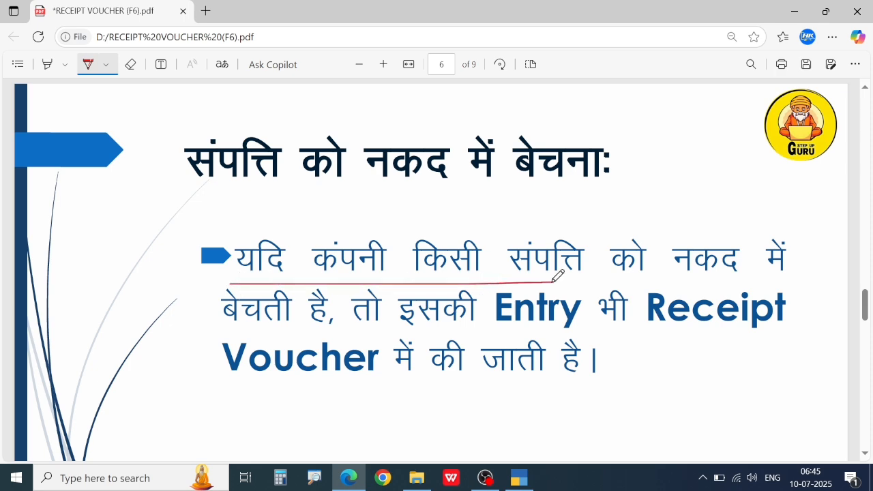
left_click_drag(467, 332, 777, 327)
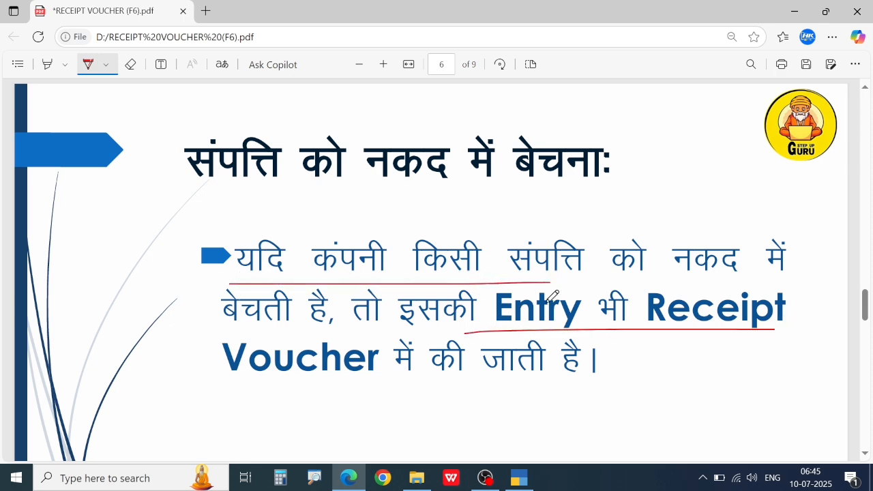
- On page 7, underline the heading "पूंजी प्राप्त करना" and "Receipt Voucher" in the paragraph
scroll(444, 296, "down", 6)
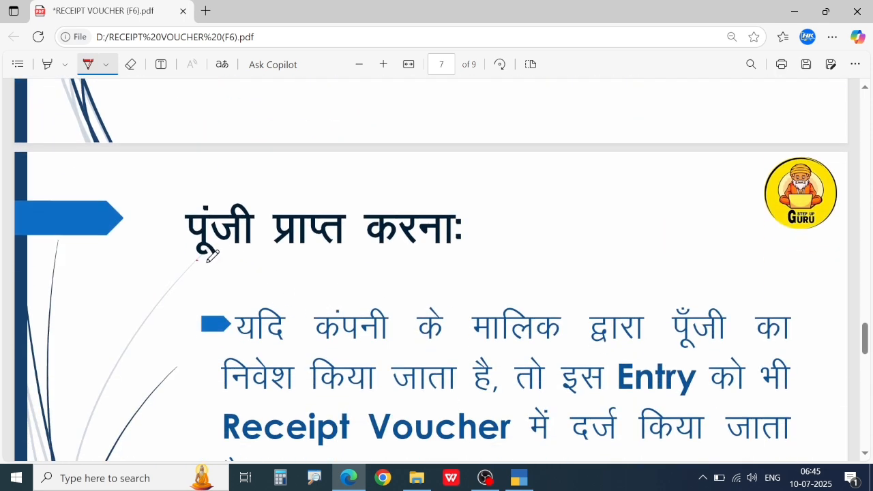
left_click_drag(196, 262, 425, 262)
scroll(428, 260, "down", 2)
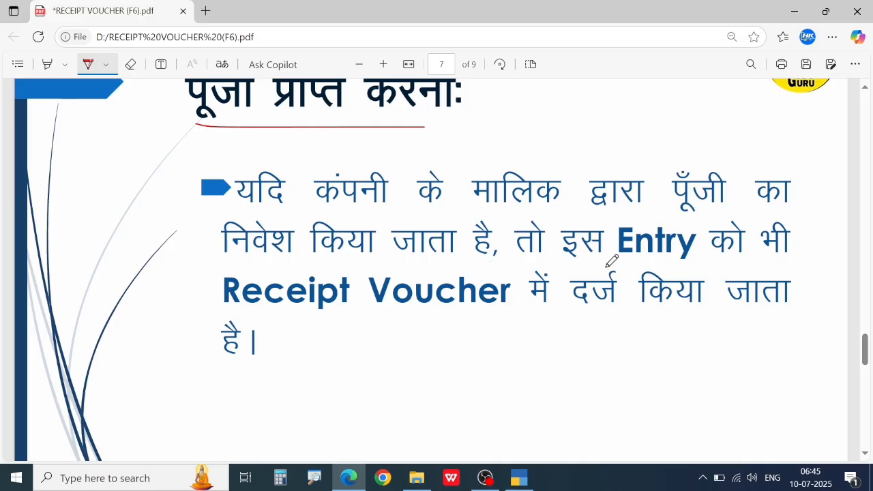
left_click_drag(213, 313, 538, 317)
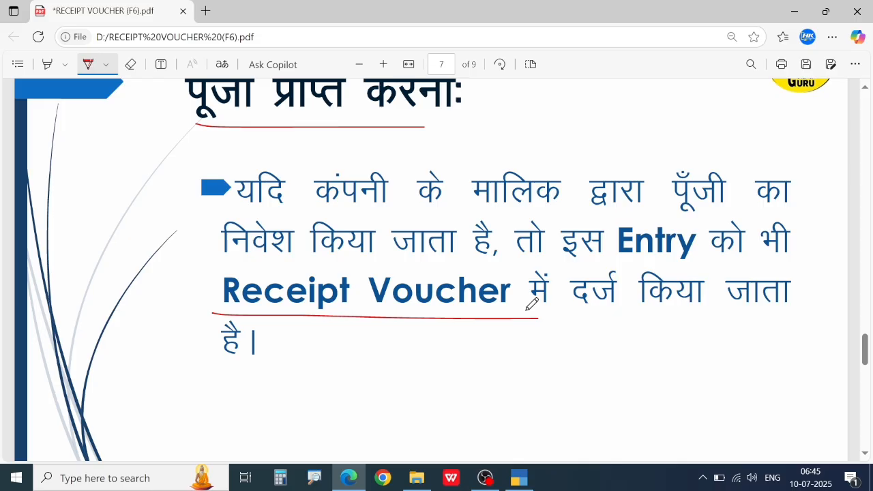
- Turn off the drawing pen and examine the cash, SBI Bank and Axis Bank amounts of the 1/4/2024 transaction on page 8
scroll(538, 302, "up", 2)
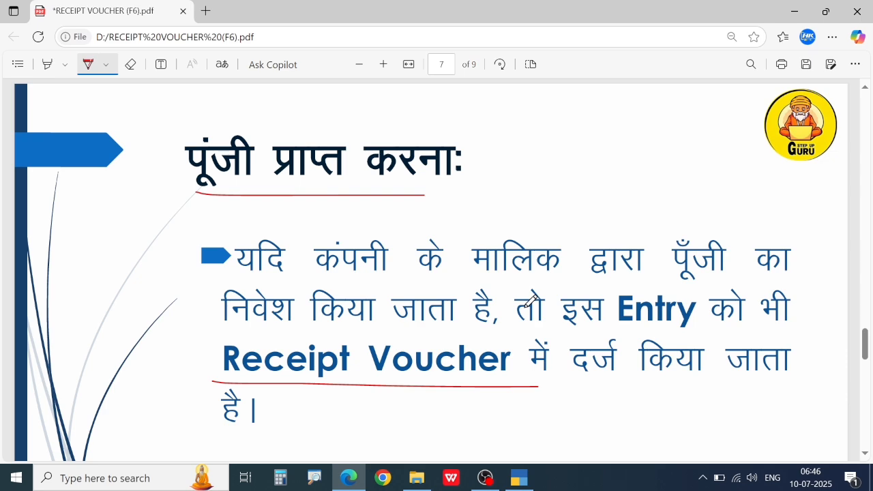
scroll(450, 272, "down", 5)
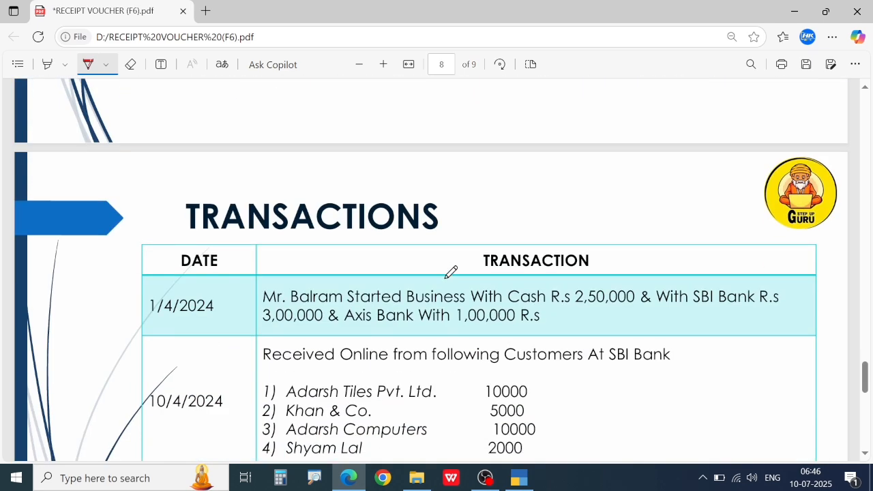
scroll(450, 273, "up", 3)
scroll(461, 268, "up", 2)
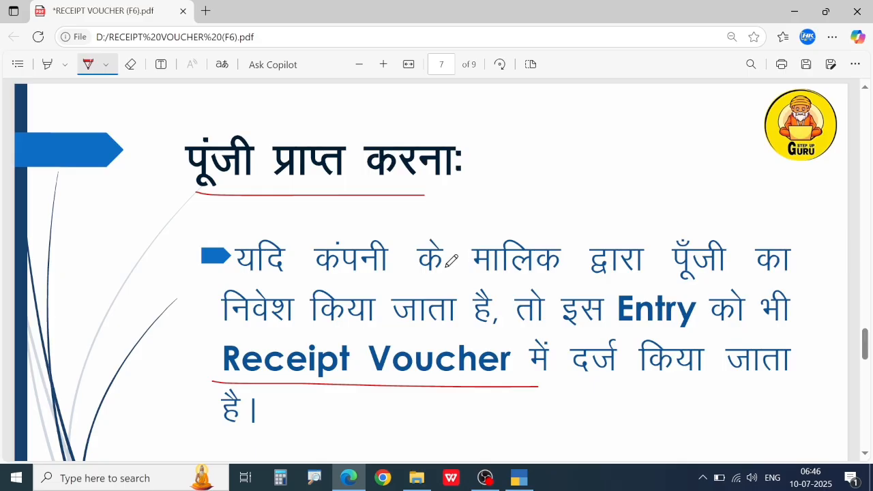
scroll(491, 279, "down", 5)
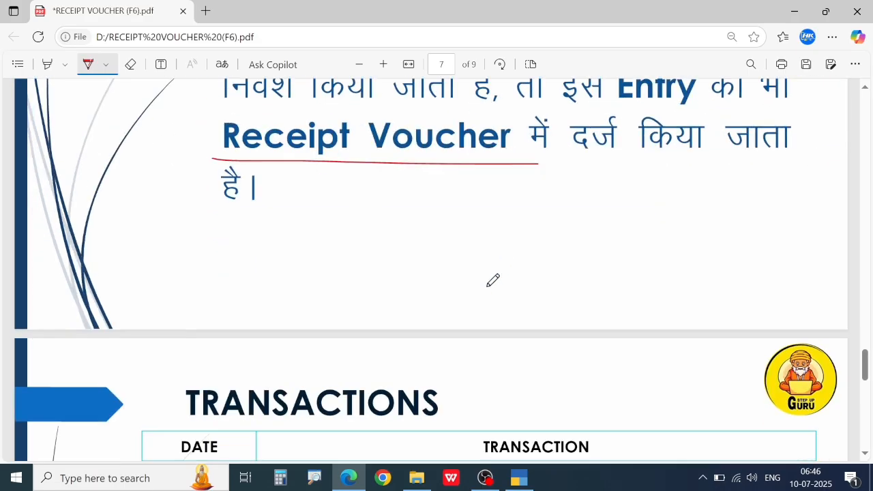
left_click(90, 65)
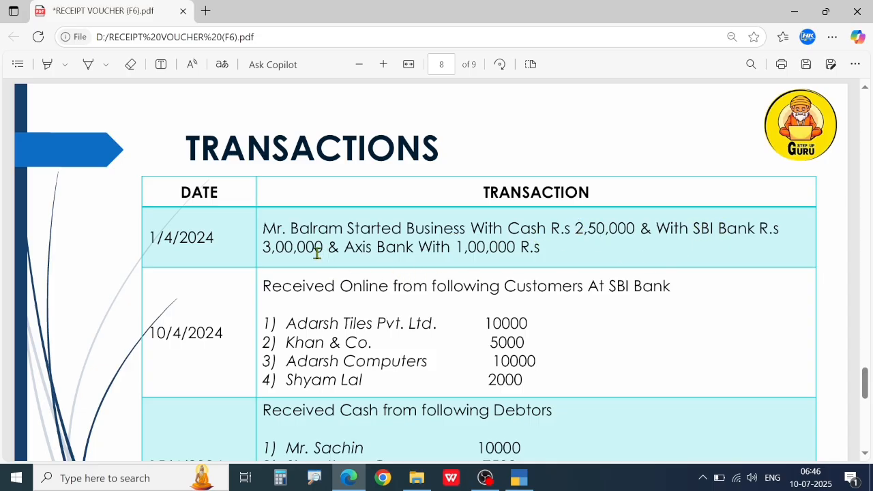
left_click_drag(323, 249, 284, 250)
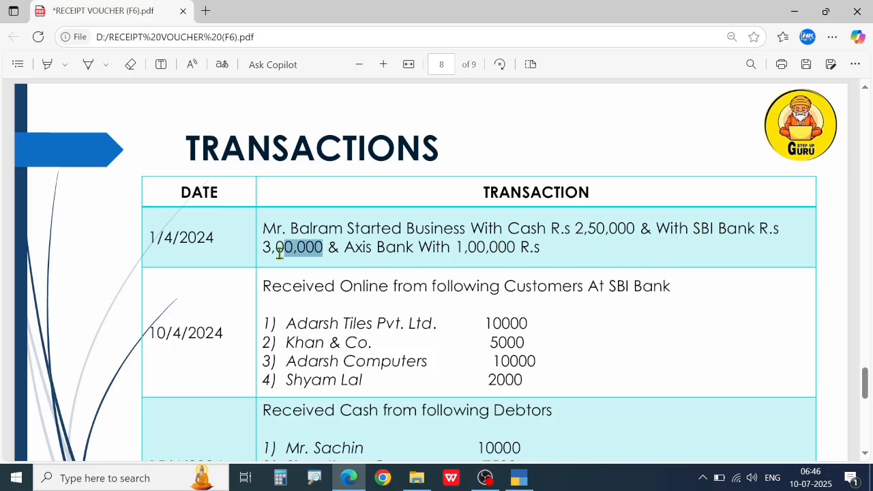
left_click(392, 256)
left_click_drag(454, 249, 535, 246)
left_click(509, 249)
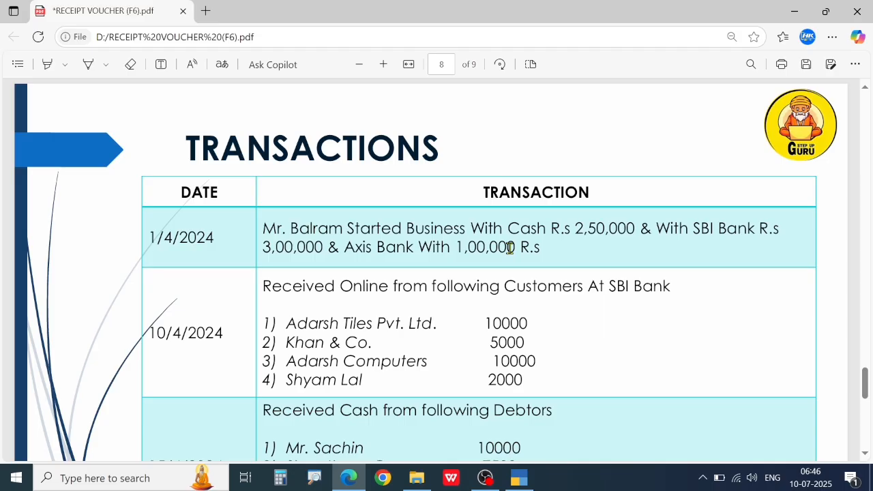
- Switch to TallyPrime, recheck the first transaction in the PDF, and open voucher creation with the Receipt voucher type
left_click(518, 477)
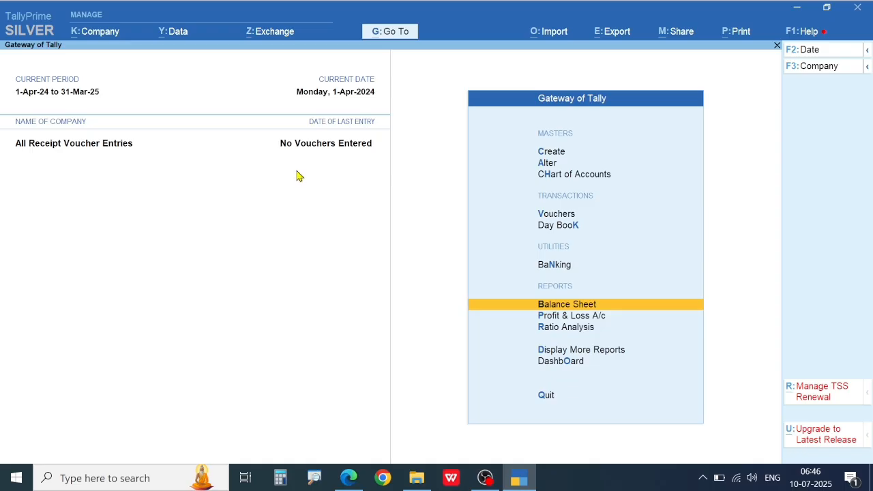
key("alt+Tab")
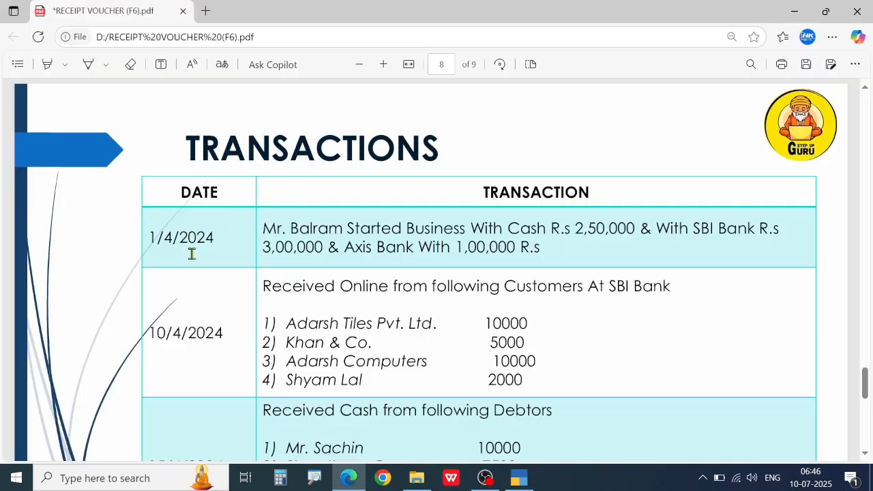
key("alt+Tab")
key("Up")
key("Up")
key("Up")
key("Up")
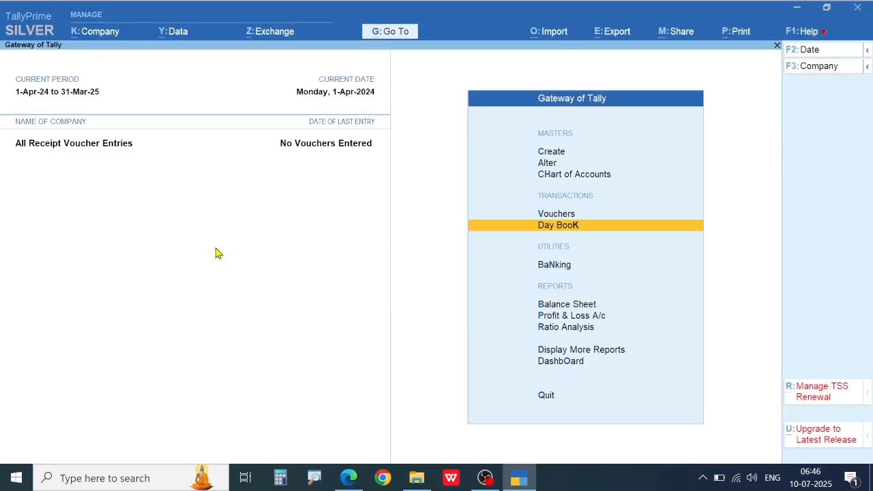
key("Down")
key("Return")
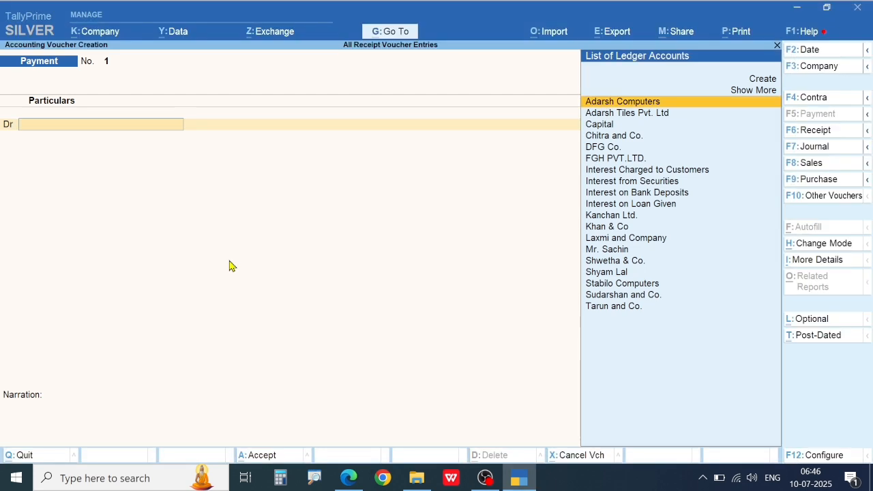
left_click(818, 134)
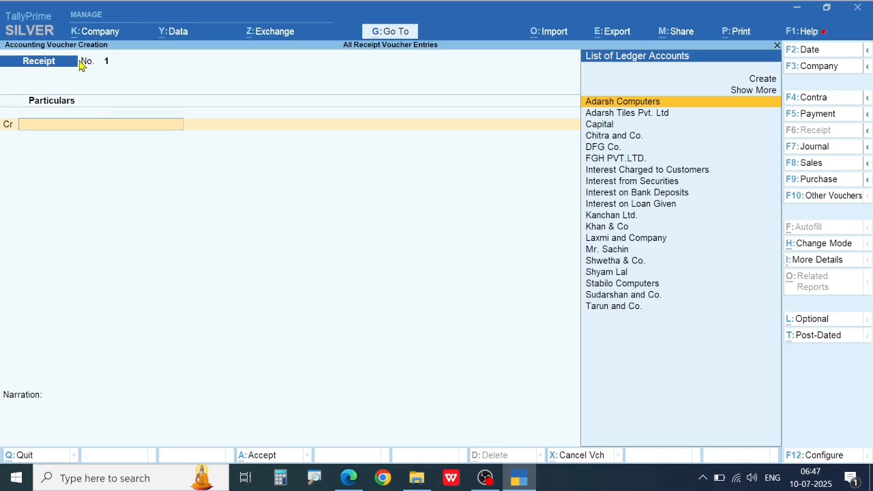
key("ctrl")
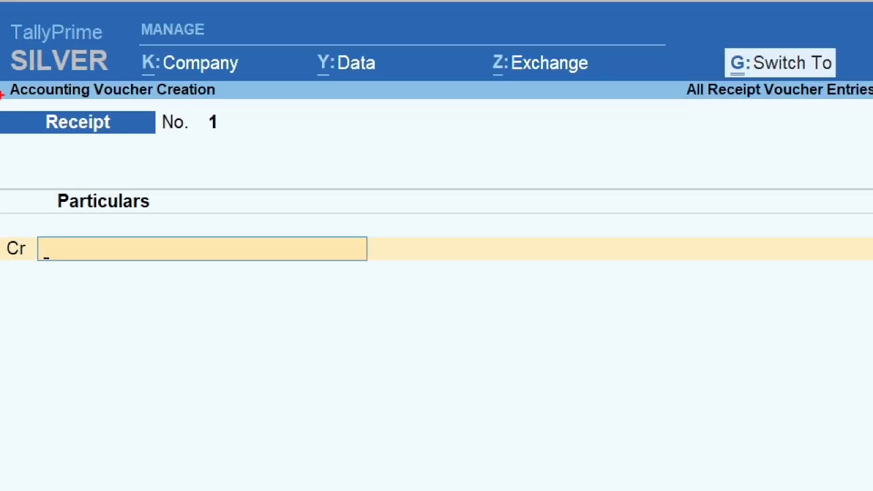
mouse_move(1, 95)
left_mouse_down()
mouse_move(314, 193)
mouse_move(345, 154)
left_mouse_up()
key("Escape")
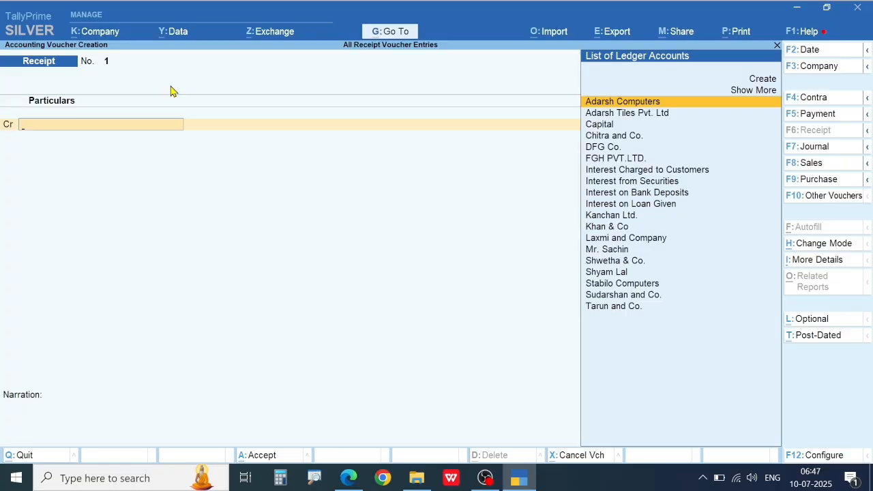
- Switch to the PDF and review the cash, SBI Bank and Axis Bank parts of the 1/4/2024 transaction
key("alt+Tab")
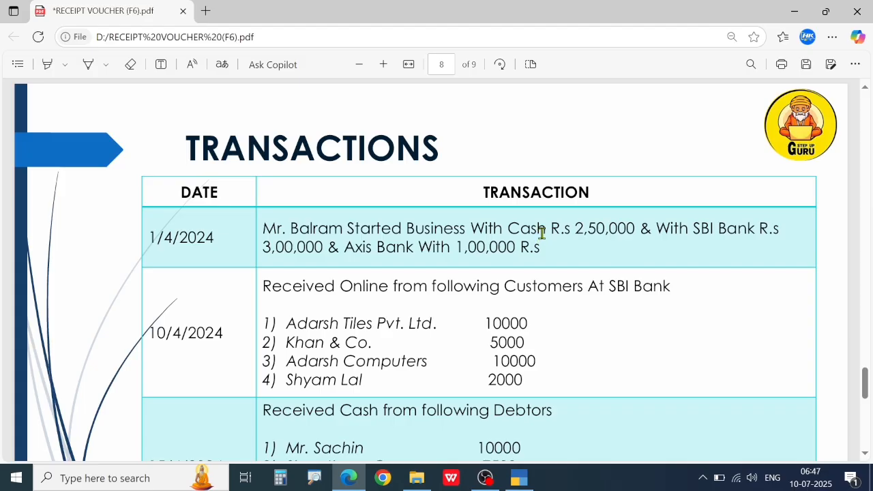
left_click_drag(355, 249, 453, 258)
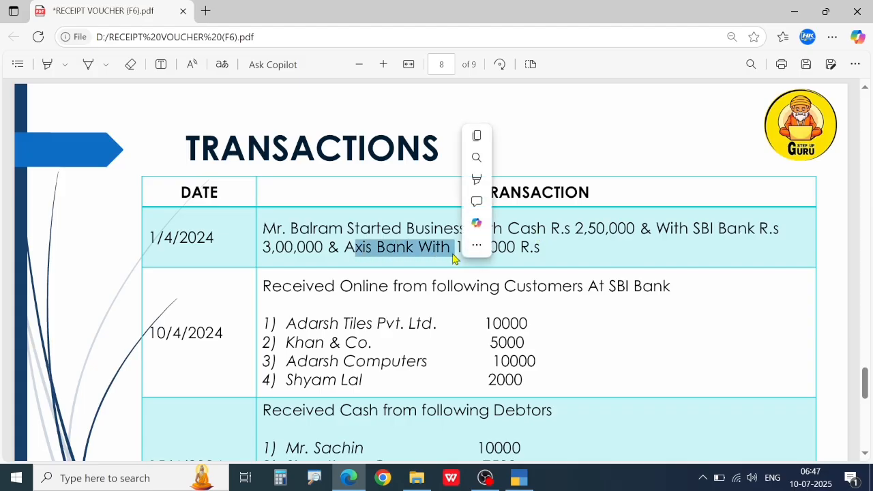
left_click(442, 251)
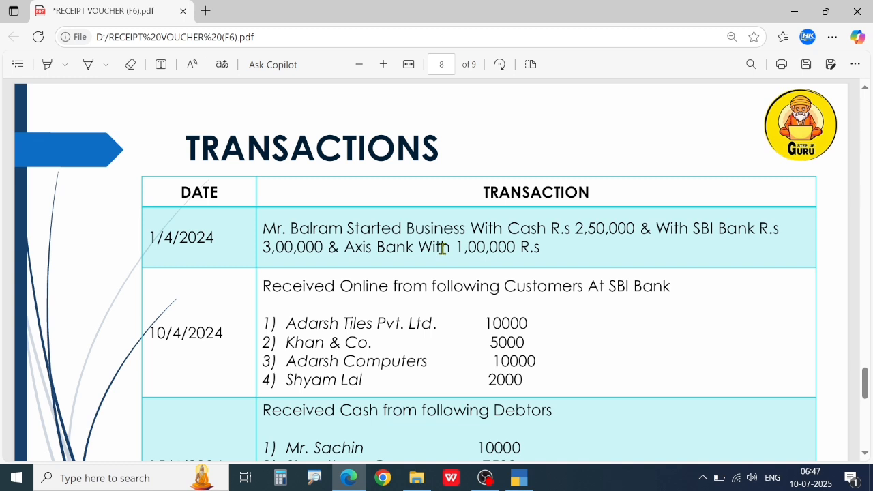
left_click_drag(470, 219, 561, 247)
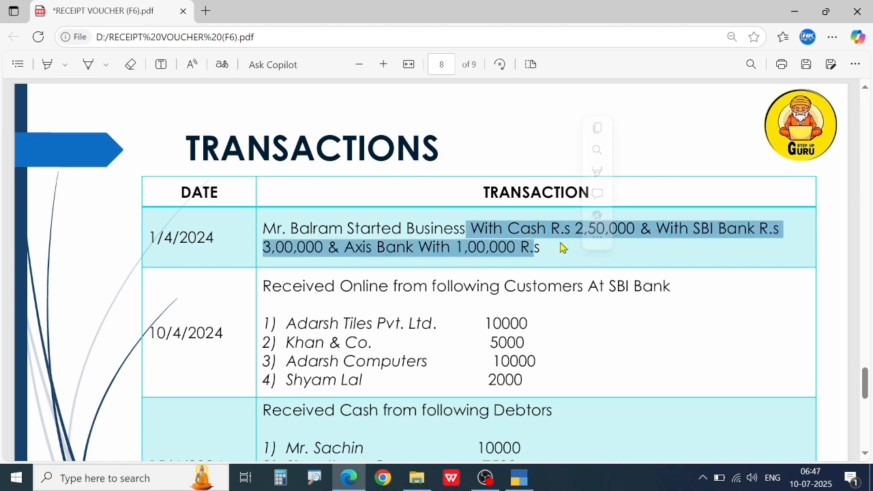
left_click(523, 231)
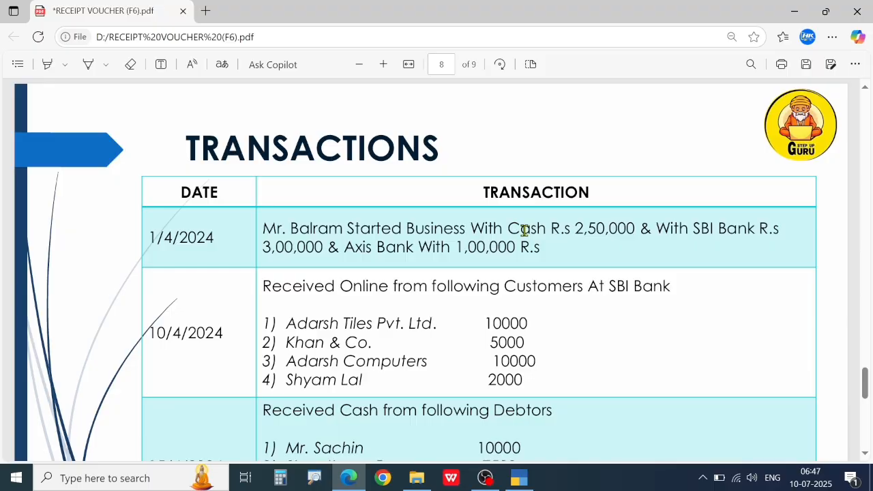
- Switch back to TallyPrime and credit the Capital ledger with 6,50,000 in the receipt voucher, checking the transaction in the PDF
key("alt+Tab")
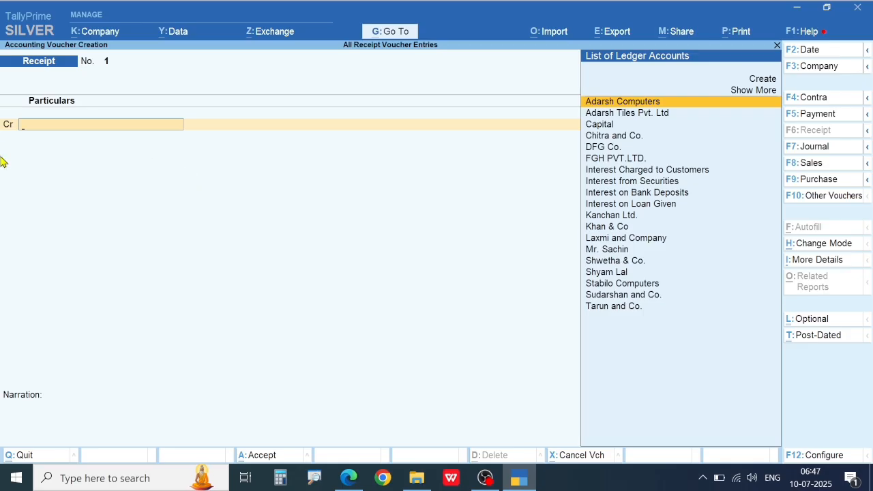
type("CAP")
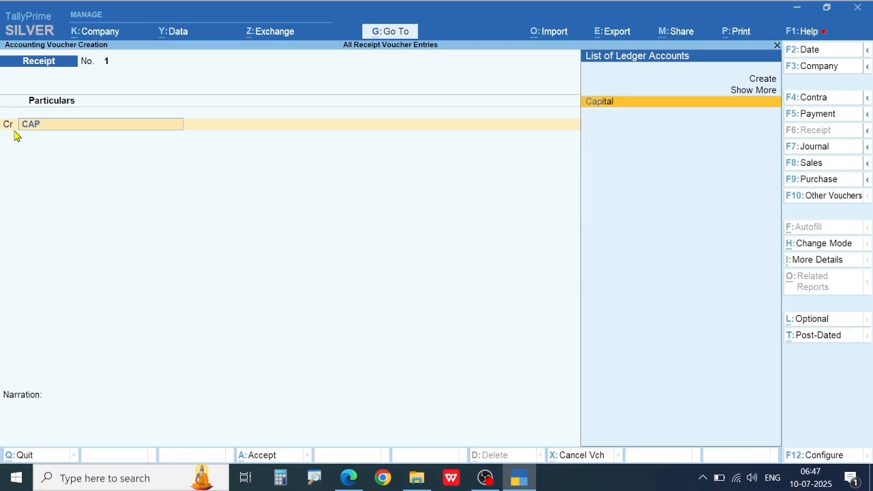
key("Return")
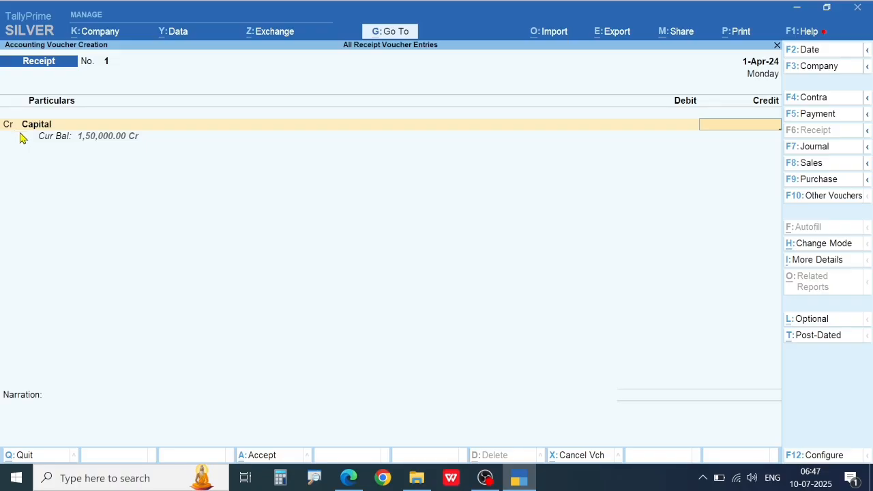
key("alt+Tab")
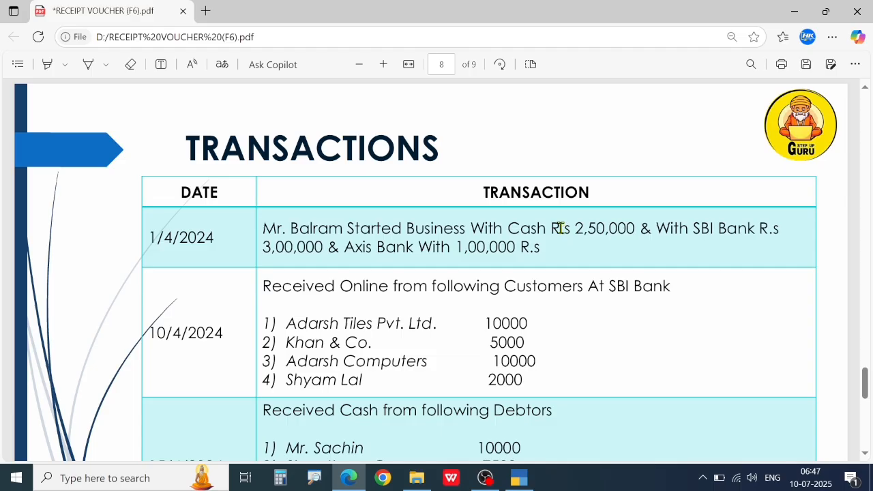
key("alt+Tab")
type("650000")
key("Return")
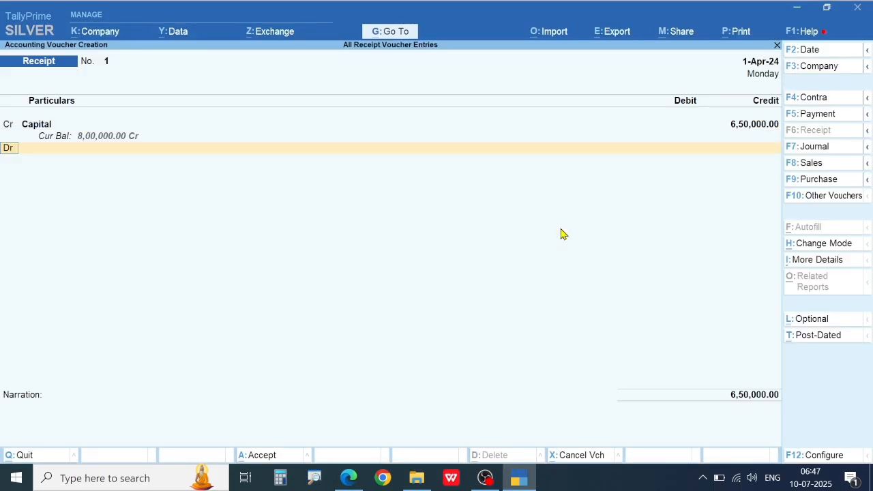
- Add a debit line for the Cash ledger with 2,50,000, checking the cash amount in the PDF
key("alt+Tab")
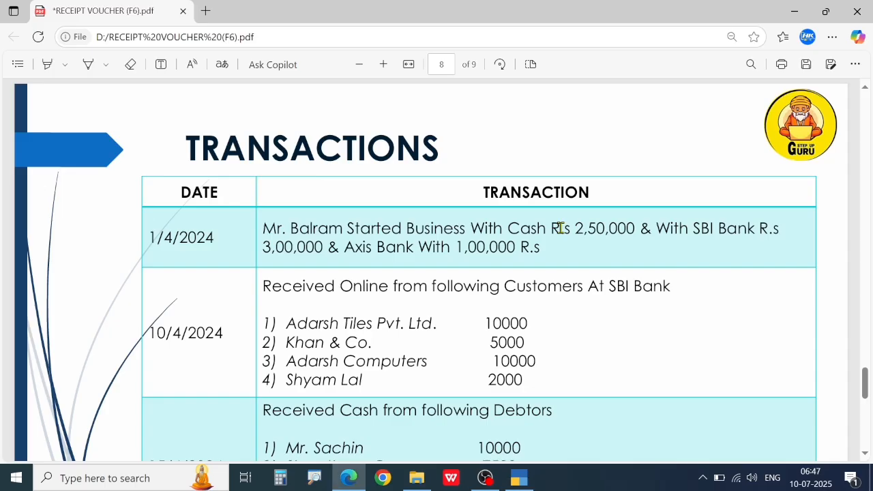
key("alt+Tab")
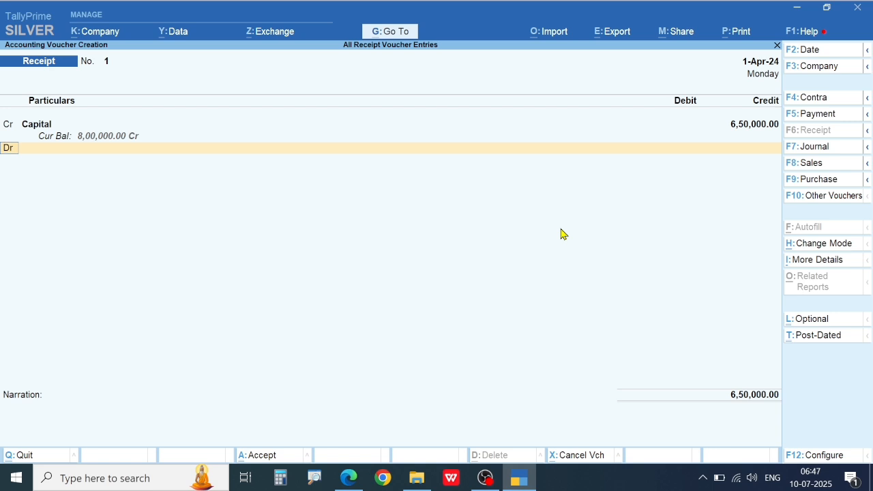
key("Return")
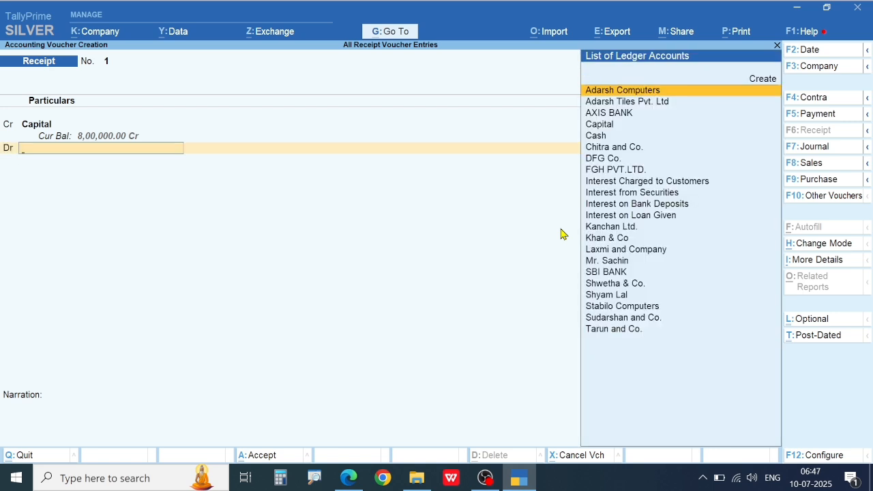
key("alt+Tab")
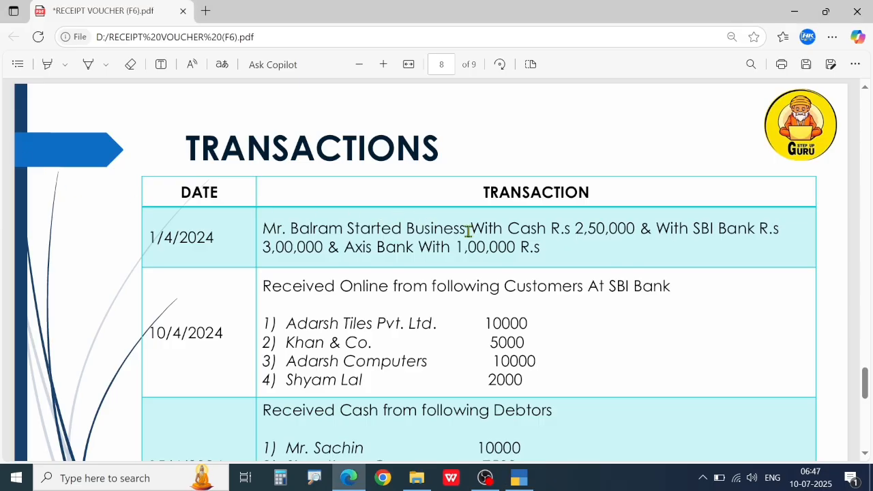
left_click_drag(495, 231, 565, 230)
key("alt+Tab")
type("CA")
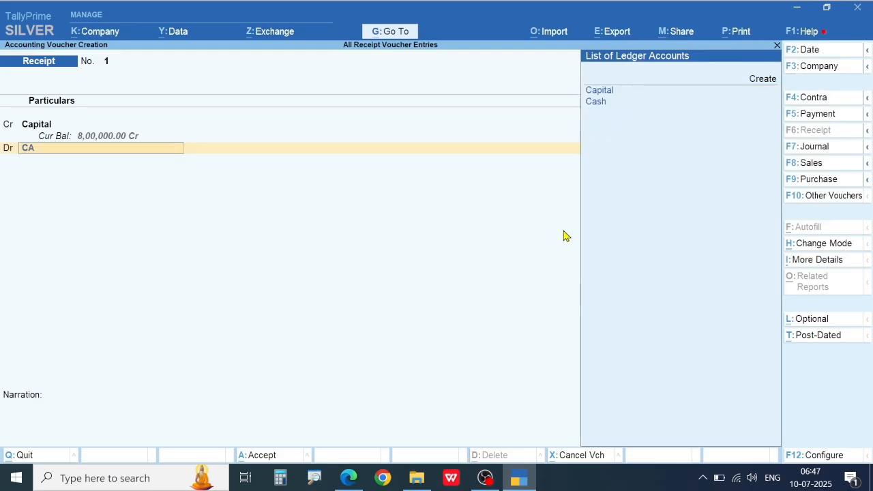
type("S")
key("Return")
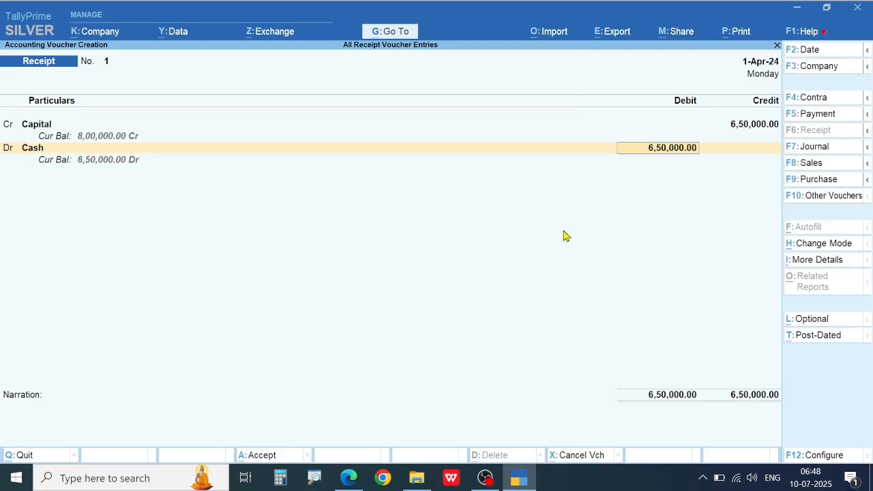
key("alt+Tab")
key("alt+Tab")
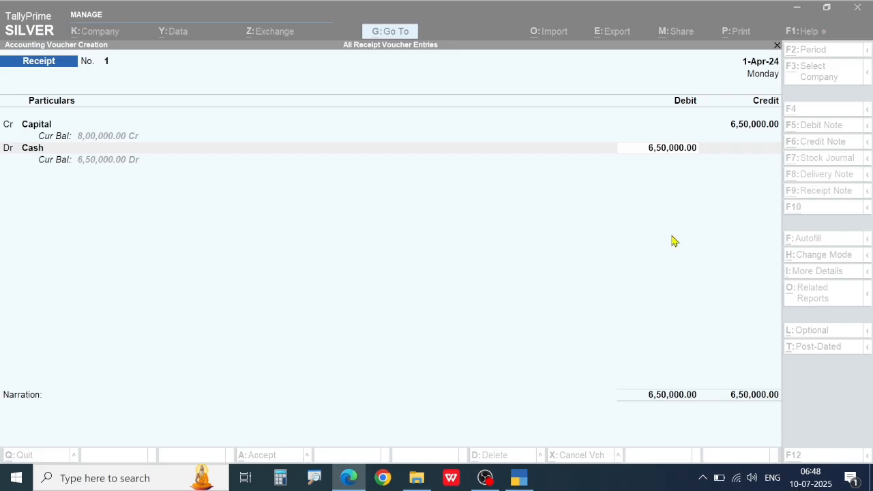
type("2,50,0000")
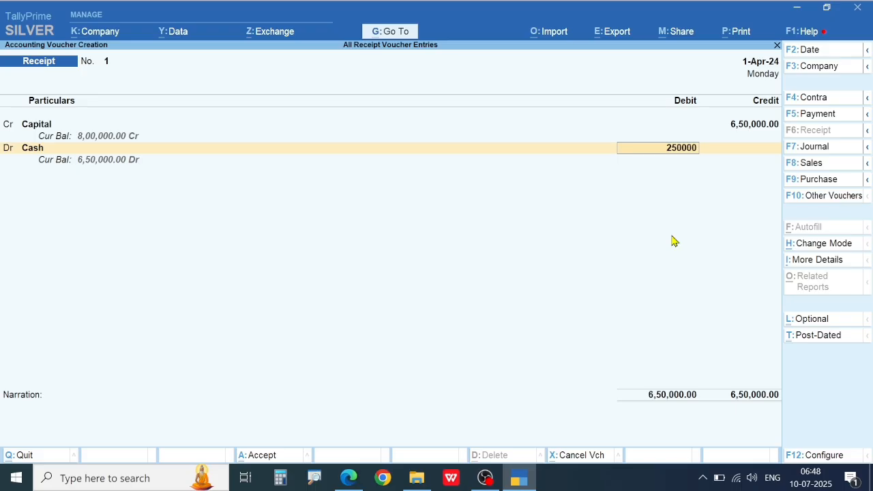
key("Return")
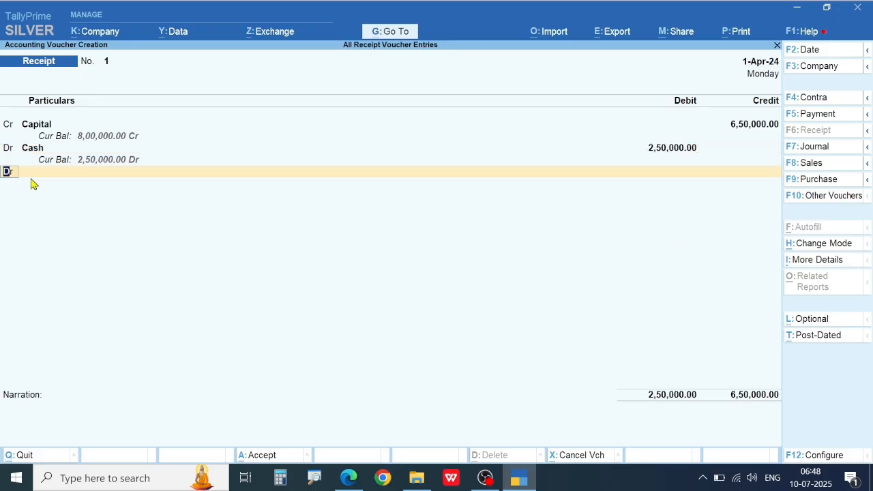
key("ctrl")
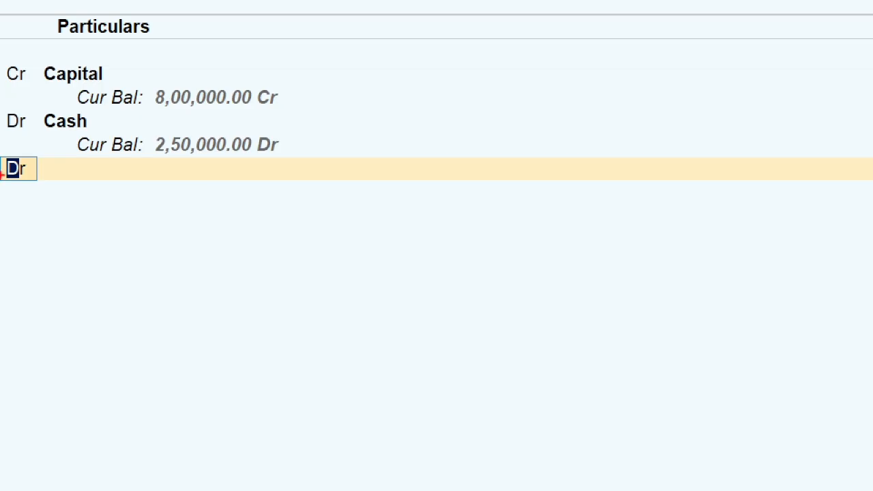
left_click_drag(1, 153, 57, 192)
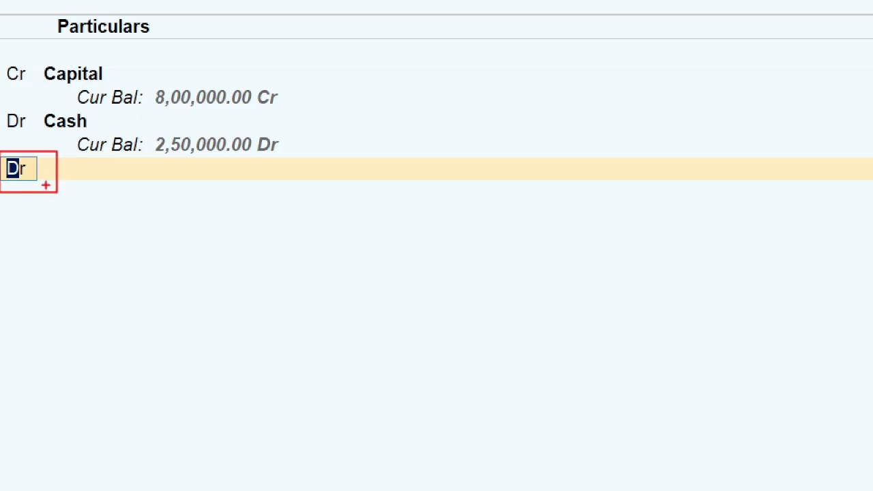
left_click_drag(1, 100, 40, 146)
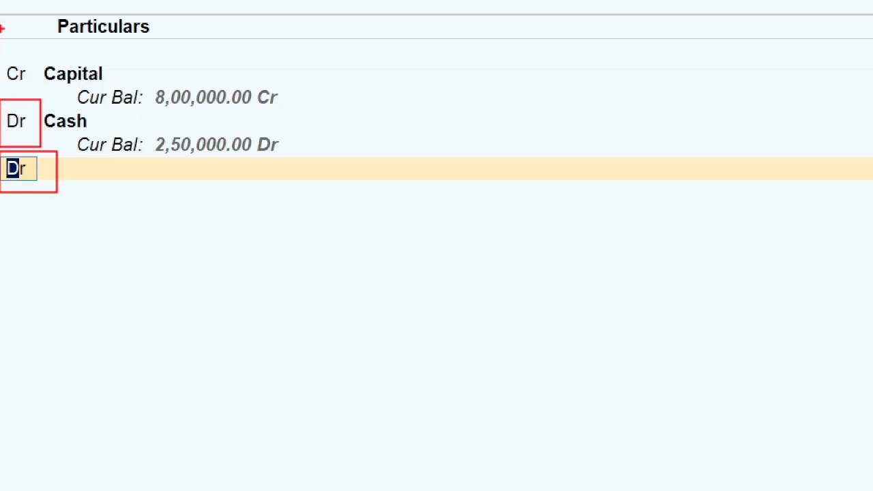
left_click_drag(0, 49, 36, 92)
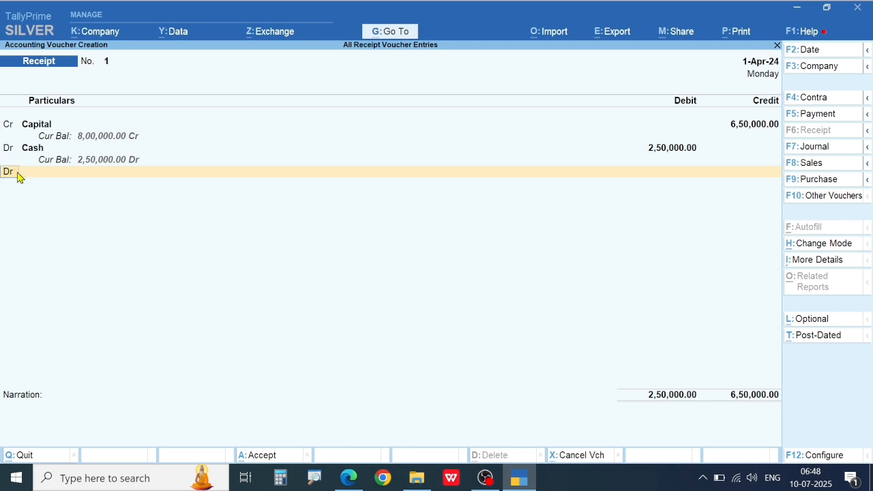
- Choose SBI BANK as the ledger for the second debit line
left_click(15, 172)
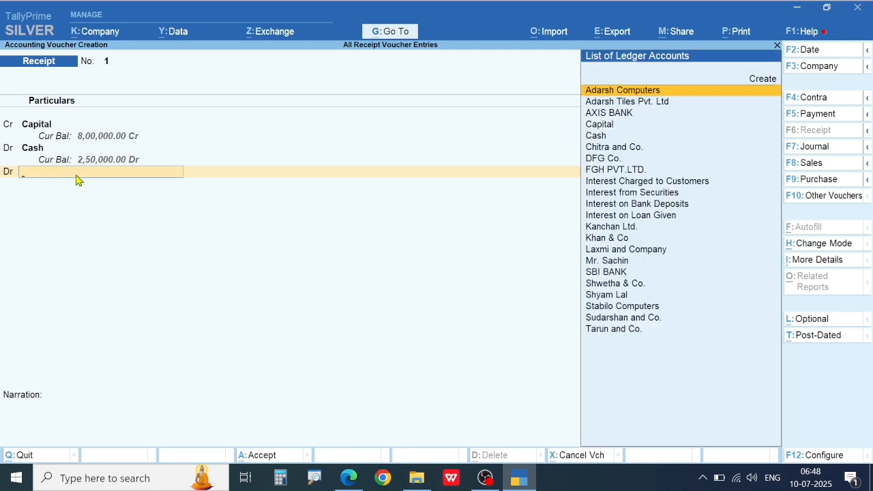
key("Down")
key("Down")
key("Down")
key("Down")
key("Down")
key("Down")
key("Down")
key("Down")
key("Down")
key("Down")
key("Down")
key("Down")
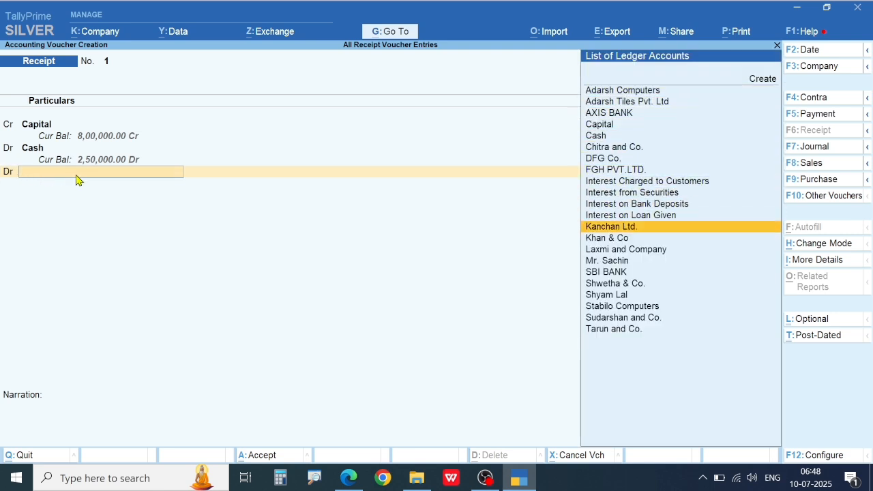
key("Down")
key("Down")
key("Down")
key("Down")
key("Return")
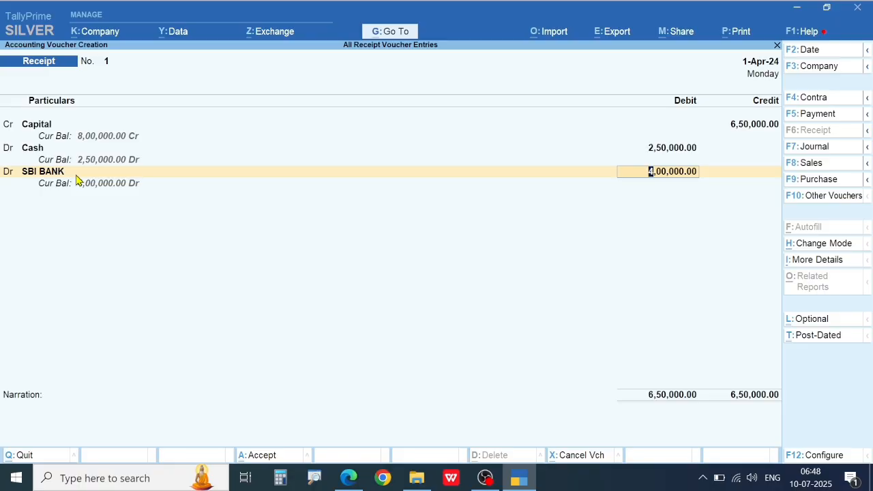
- Check the bank amount in the PDF, set the SBI BANK debit to 3,00,000, and accept its bank allocation as Cheque/DD
key("alt+Tab")
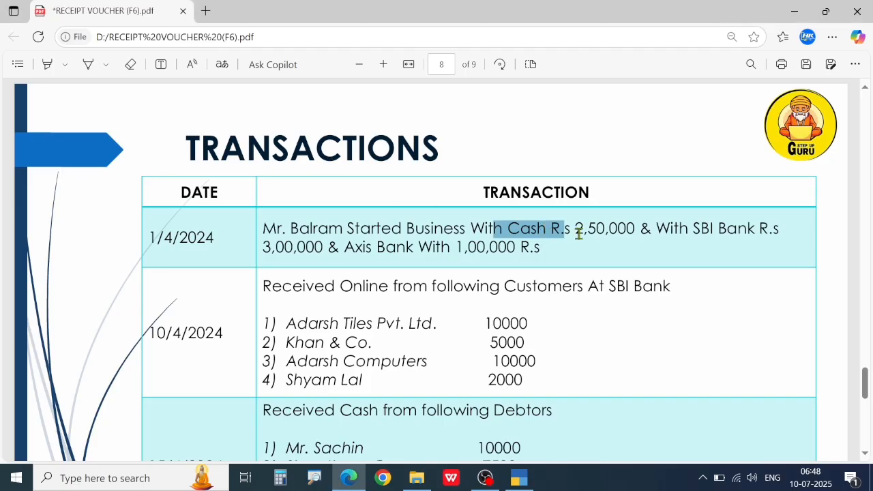
left_click_drag(263, 247, 323, 247)
key("alt+Tab")
type("3,")
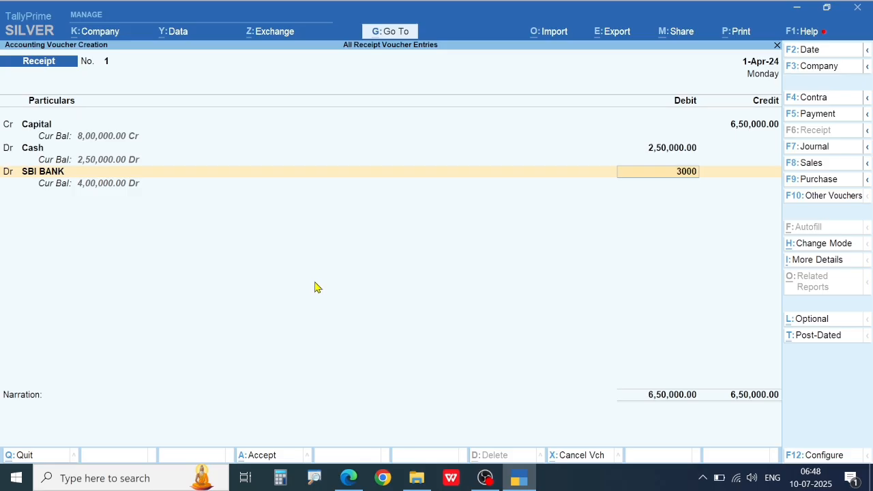
type("00,000")
key("Return")
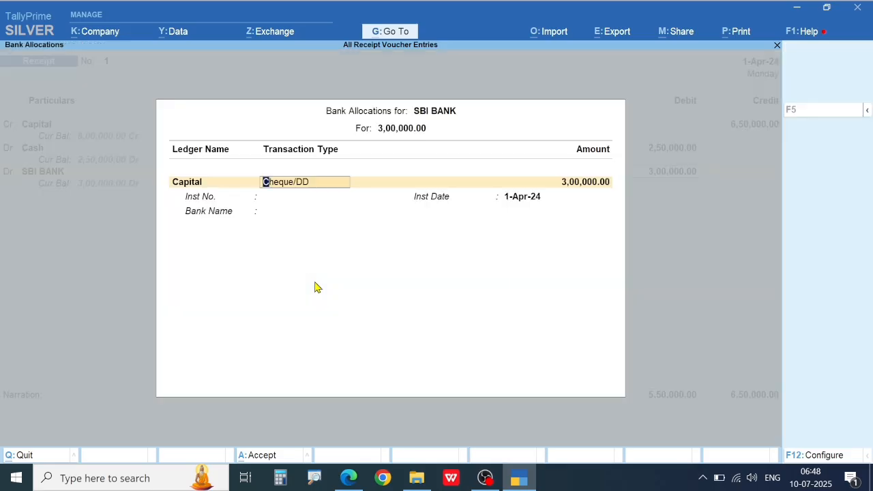
key("Return")
key("Return")
key("Return")
key("Return")
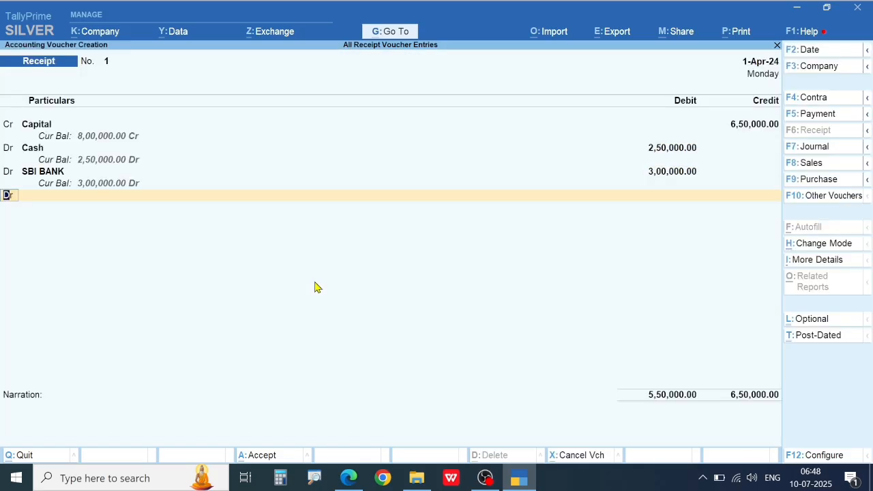
- Add a third debit line for the AXIS BANK ledger with 1,00,000, checking the amounts against the PDF
key("Return")
type("AX")
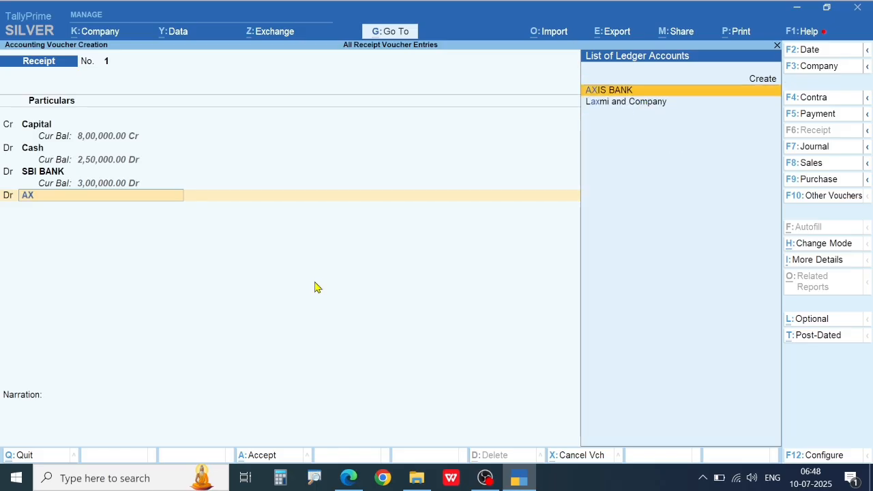
key("Return")
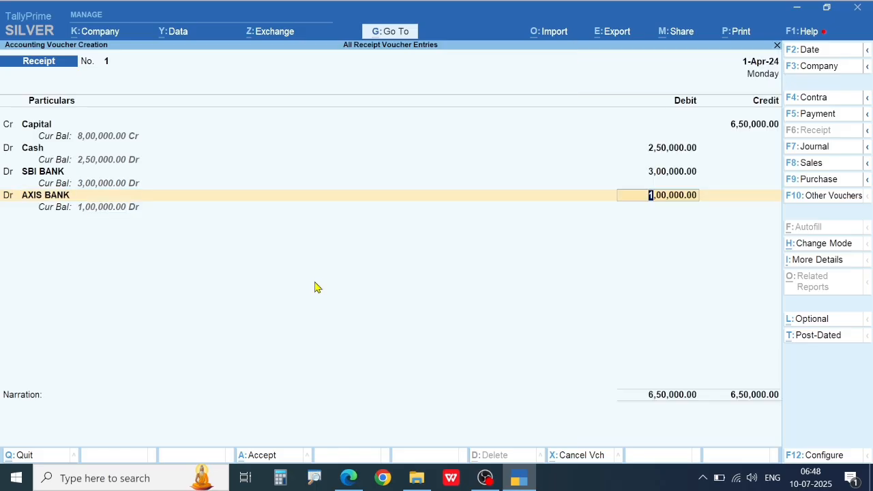
key("alt+Tab")
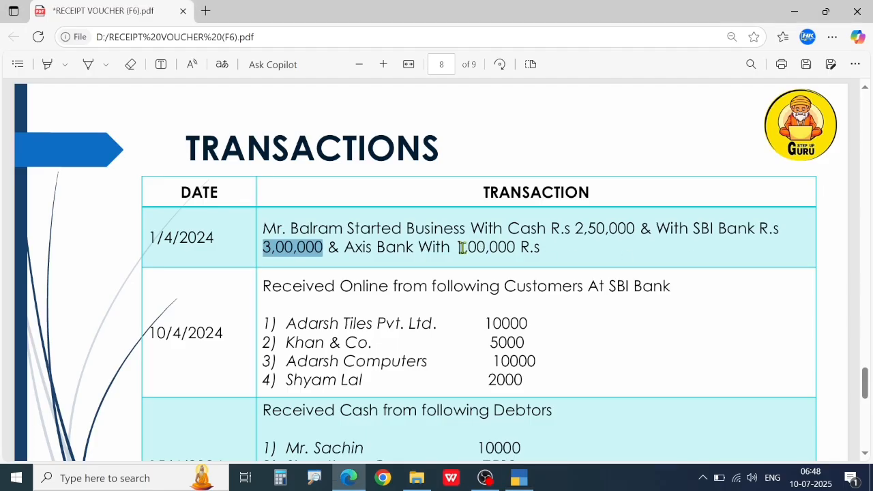
left_click_drag(458, 248, 519, 249)
left_click_drag(264, 249, 324, 254)
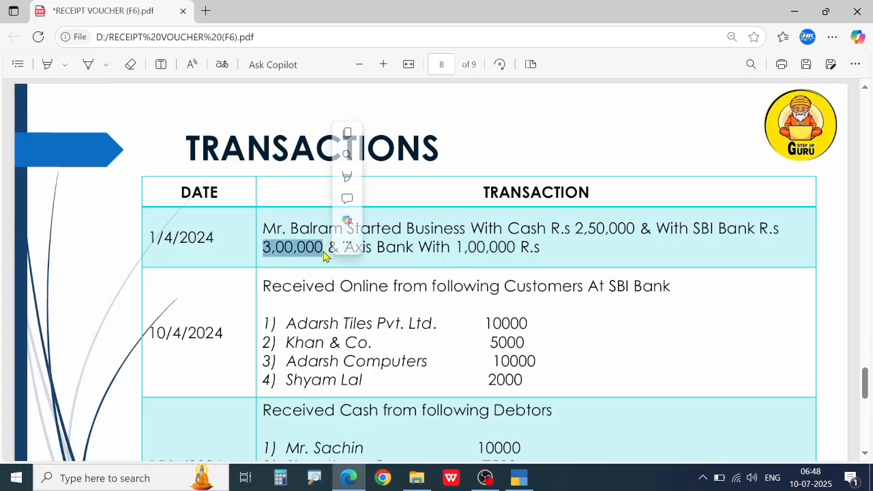
left_click(580, 226)
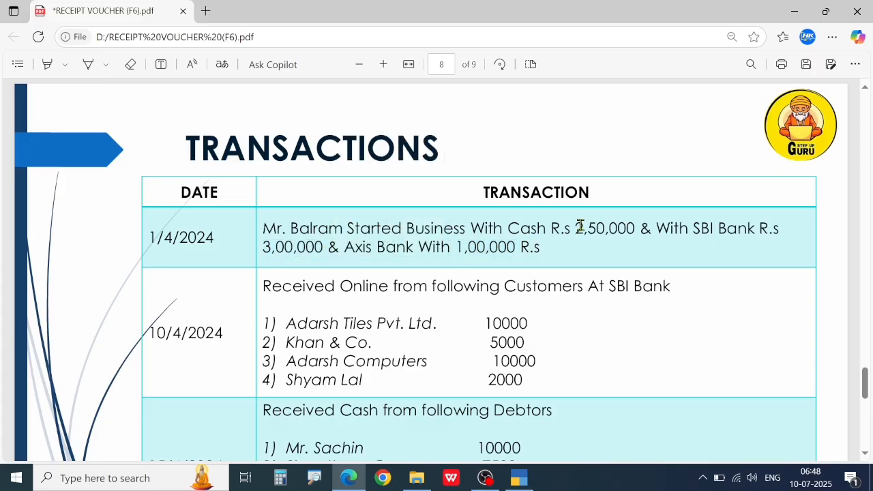
left_click_drag(580, 226, 625, 228)
key("alt+Tab")
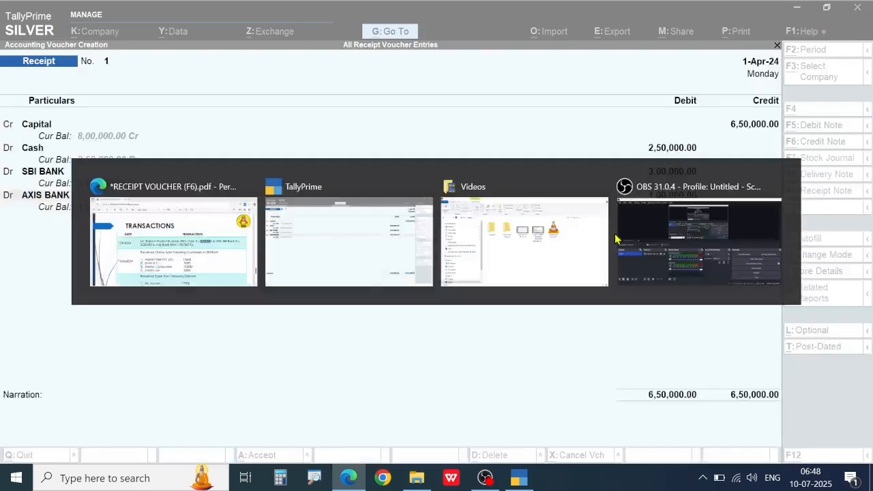
key("alt+Tab")
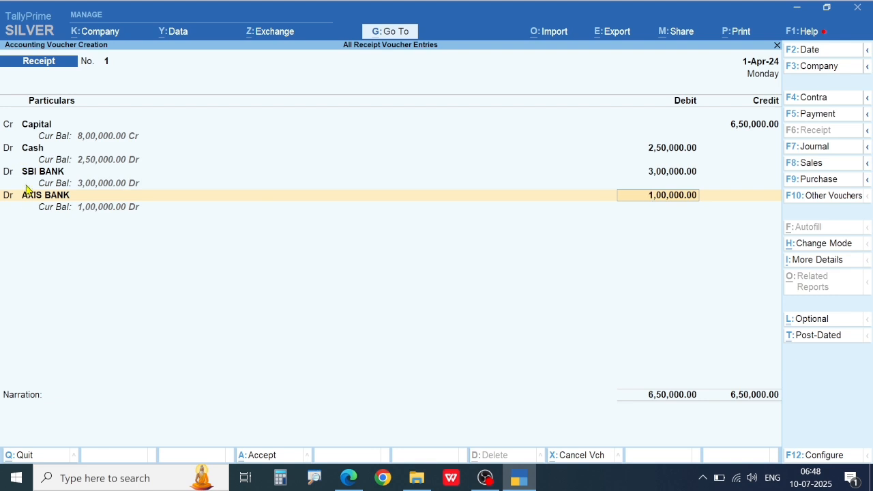
- Accept the AXIS BANK allocation as Cheque/DD, leave the narration empty, and save the capital receipt voucher
key("ctrl")
key("Return")
key("Return")
key("Return")
key("Return")
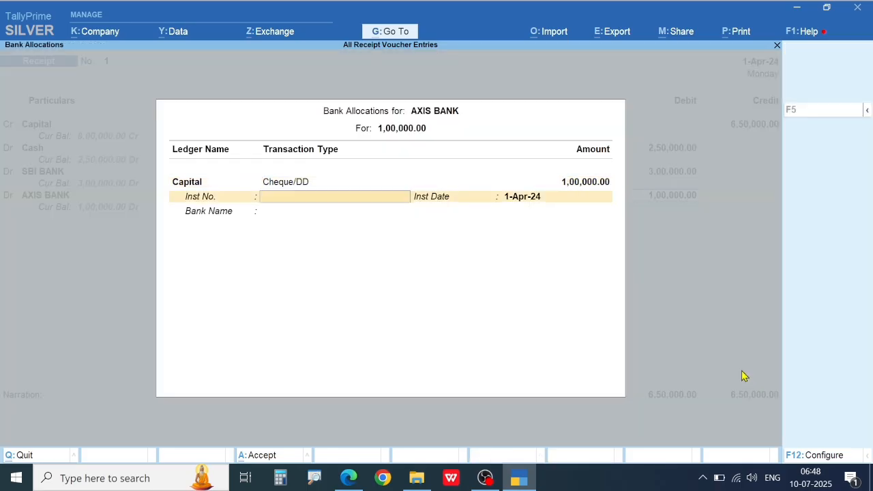
key("Return")
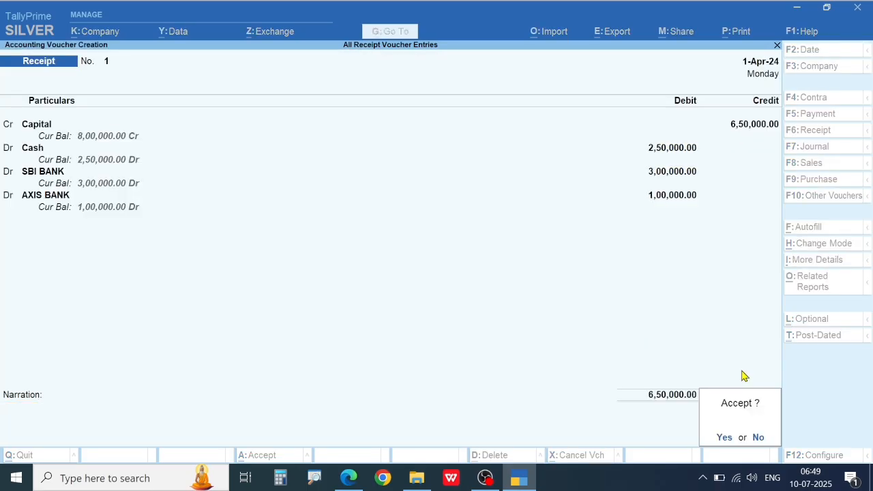
key("Return")
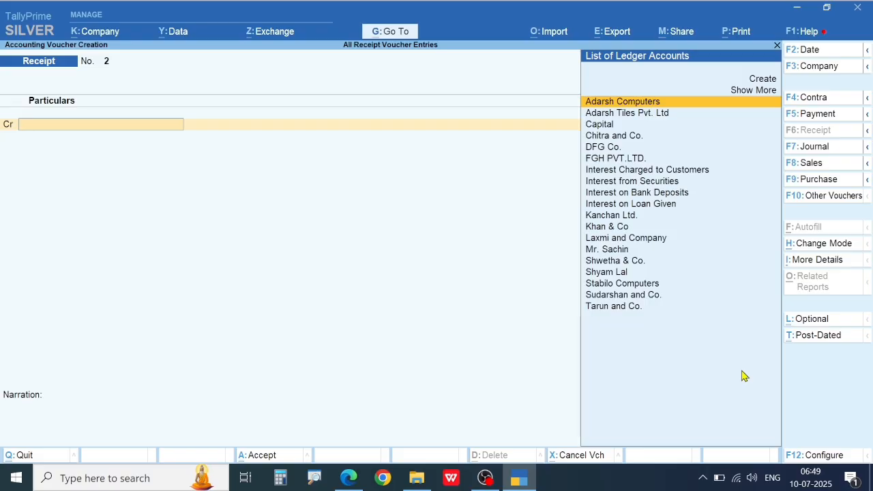
- Read the 10/4/2024 transaction in the PDF and set the new receipt voucher's date to 10-4-2024
key("alt+Tab")
scroll(456, 276, "down", 2)
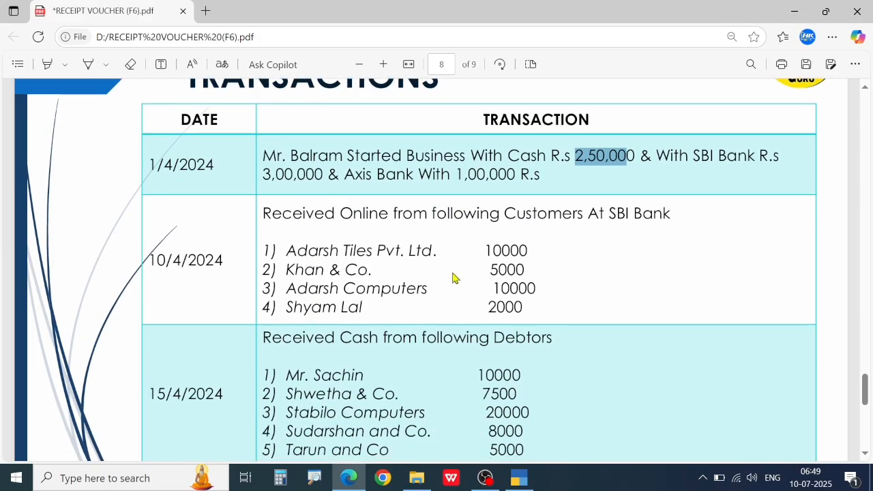
scroll(454, 277, "down", 2)
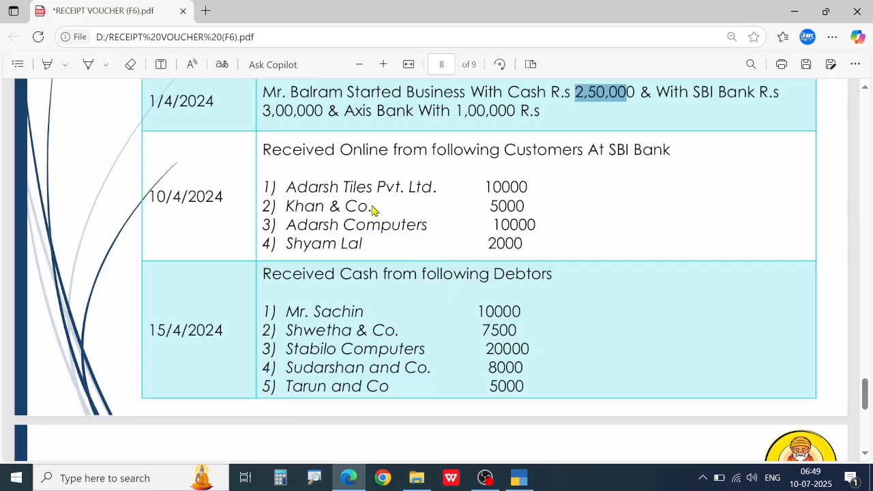
key("alt+Tab")
key("F2")
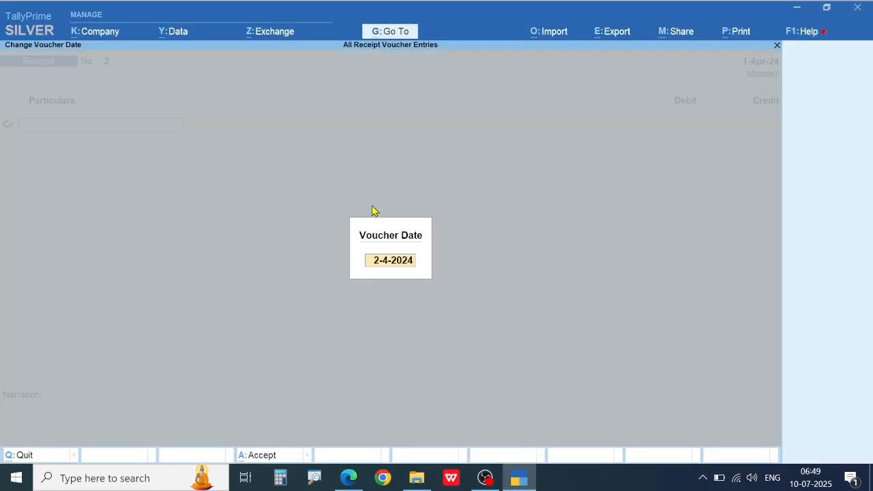
type("10-4")
key("Return")
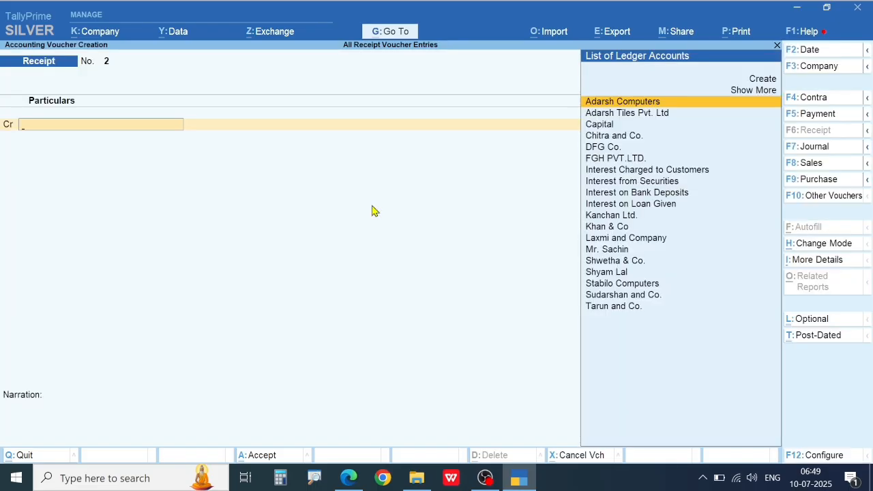
- Check the 10/4/2024 customer list in the PDF and choose Adarsh Tiles Pvt. Ltd as the credit ledger
key("alt+Tab")
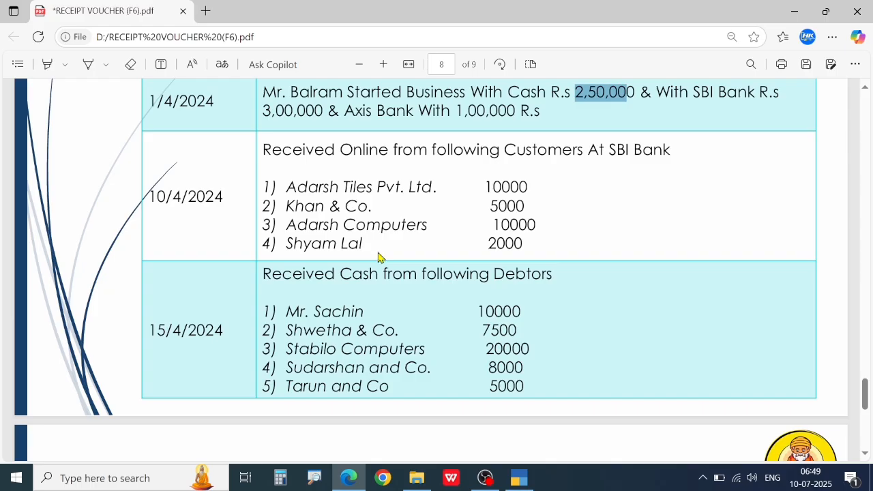
left_click_drag(282, 186, 522, 228)
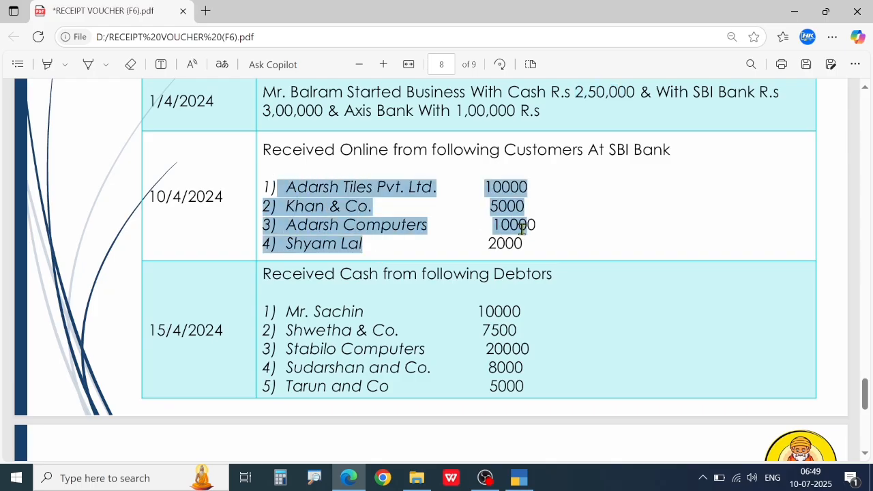
left_click(513, 234)
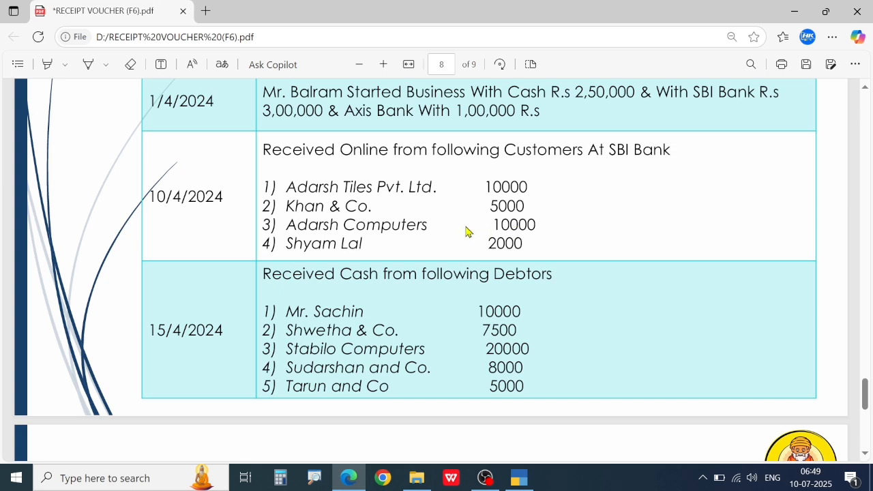
key("XF86AudioMute")
key("alt+Tab")
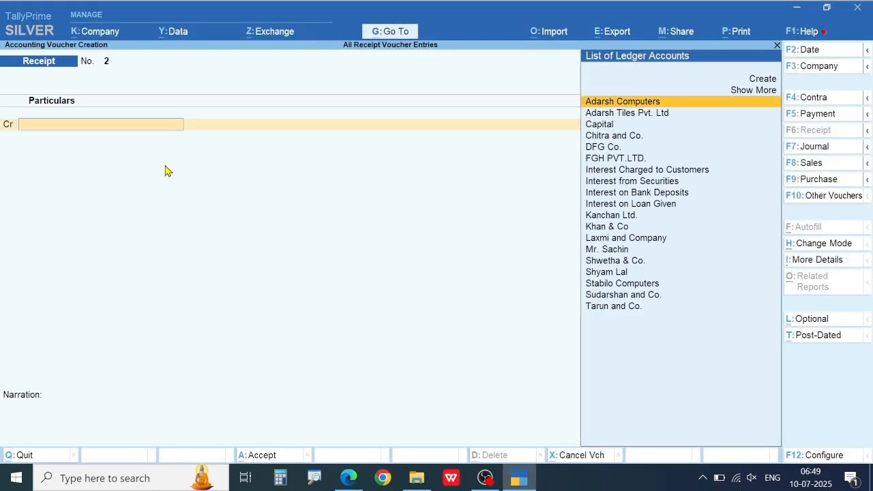
key("alt+Tab")
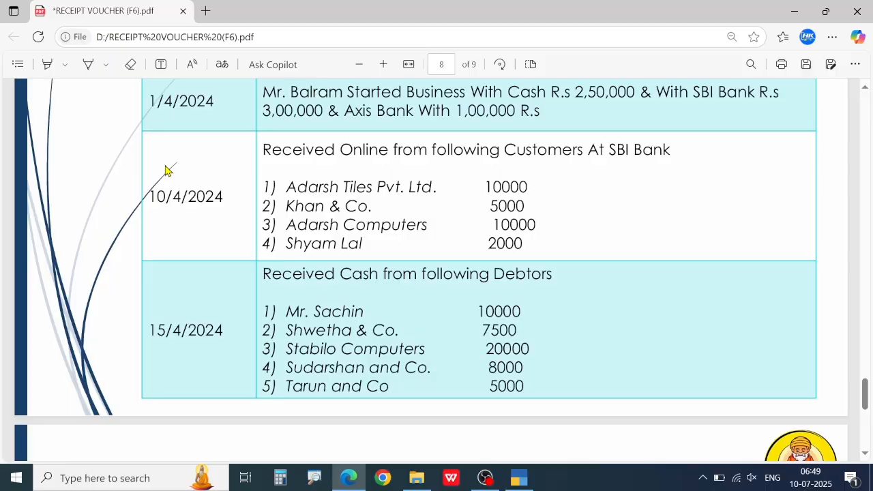
key("alt+Tab")
key("Down")
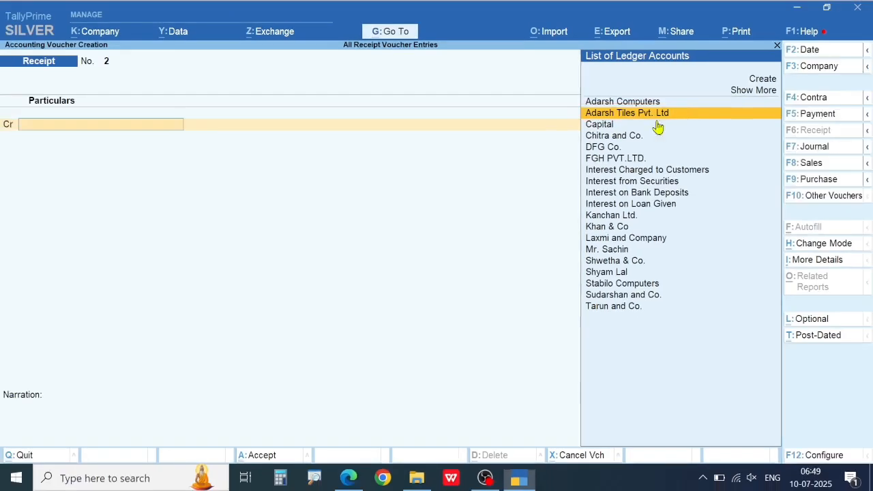
key("Return")
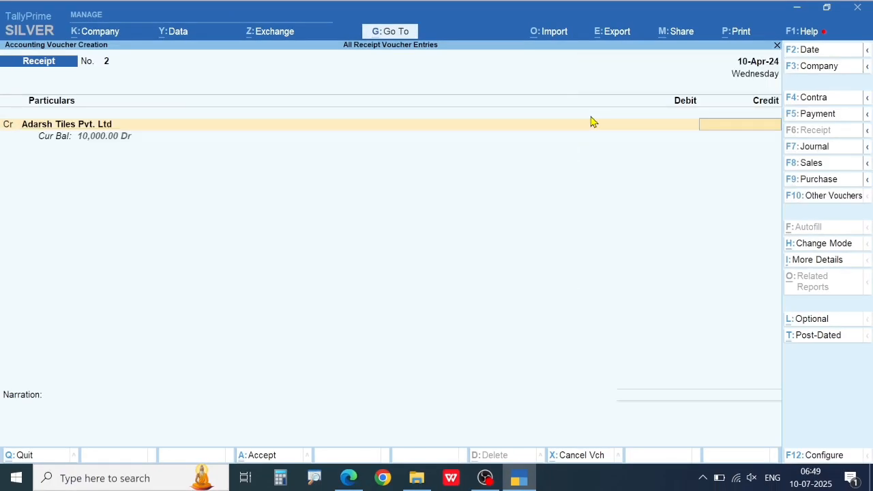
- Check the amount in the PDF, credit Adarsh Tiles Pvt. Ltd with 10,000, and adjust it On Account in the bill-wise details
key("alt+Tab")
key("alt+Tab")
type("10,000")
key("Return")
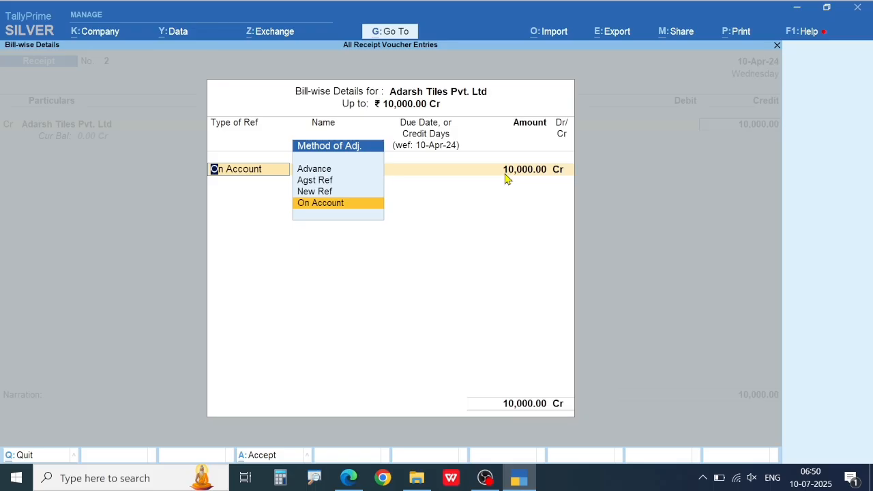
key("Return")
key("Return")
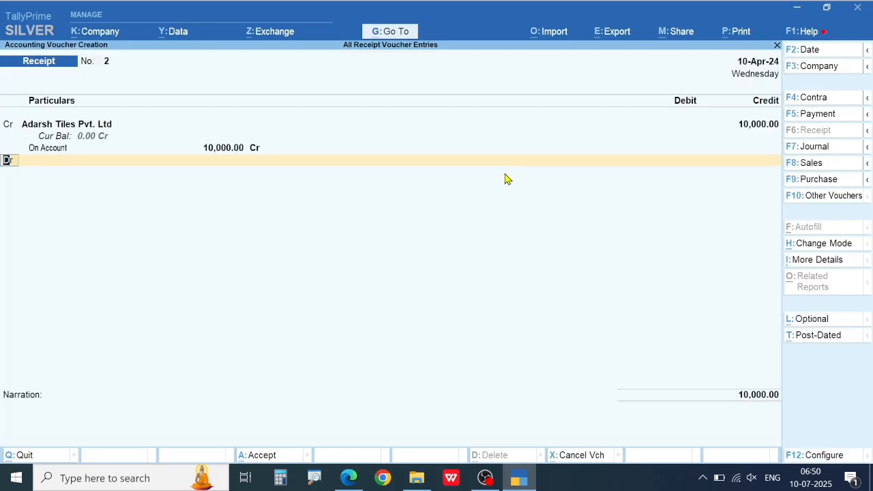
key("ctrl")
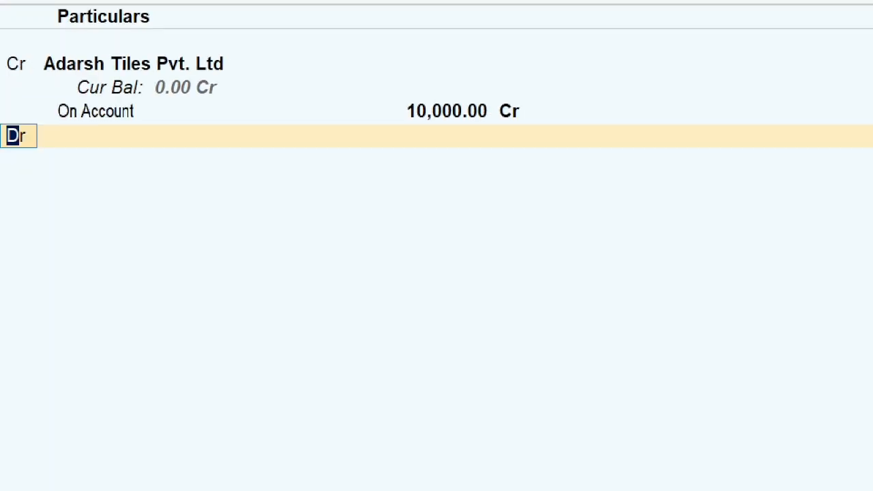
left_click_drag(2, 111, 60, 172)
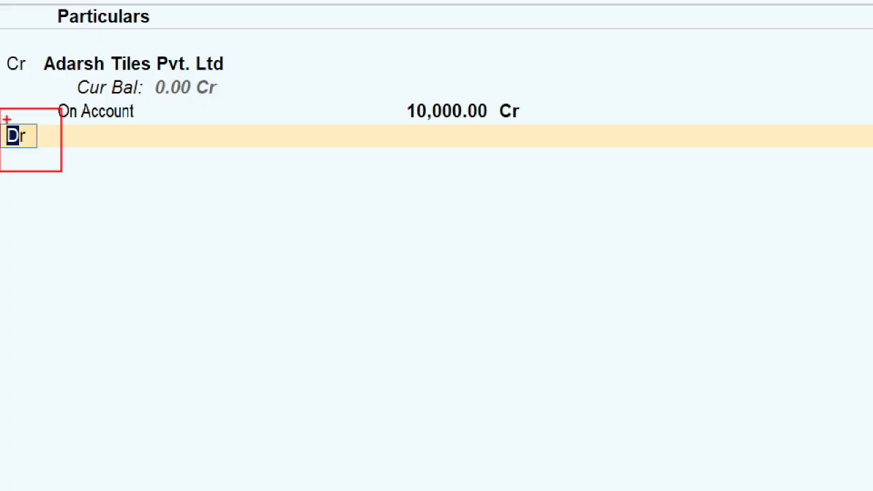
key("Escape")
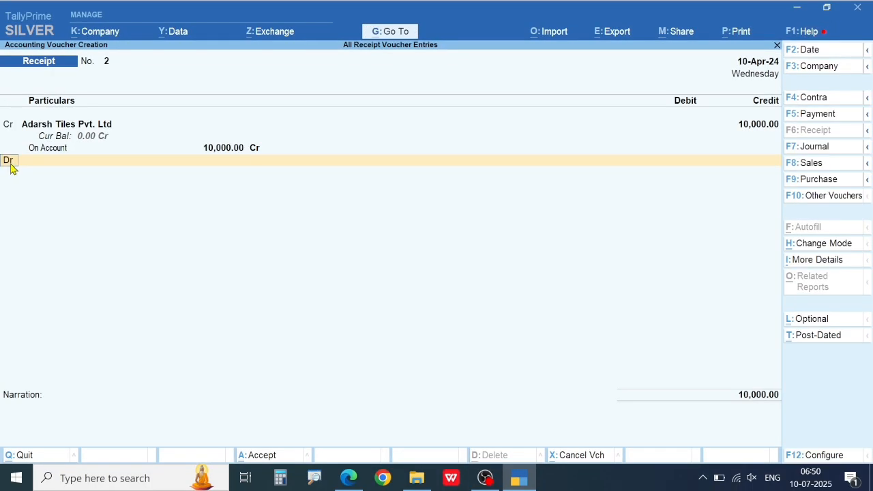
- Add a debit line for the SBI BANK ledger with 10,000
key("Return")
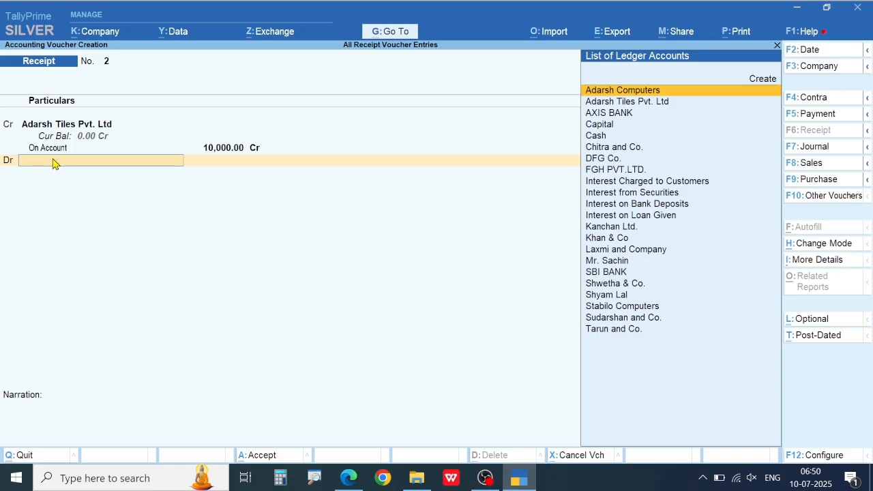
key("Down")
key("Down")
key("Down")
key("Down")
key("Down")
key("Down")
key("Down")
key("Down")
key("Down")
key("Down")
key("Down")
key("Down")
key("Down")
key("Down")
key("Down")
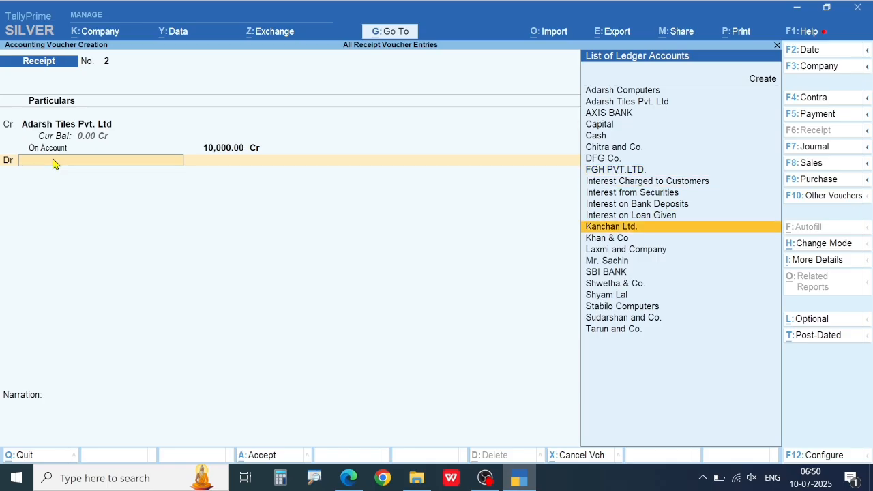
key("Down")
key("Return")
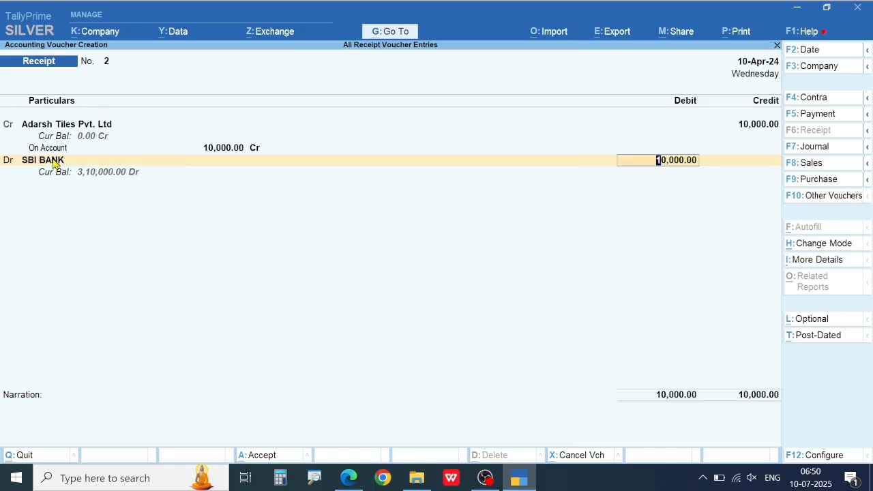
key("Return")
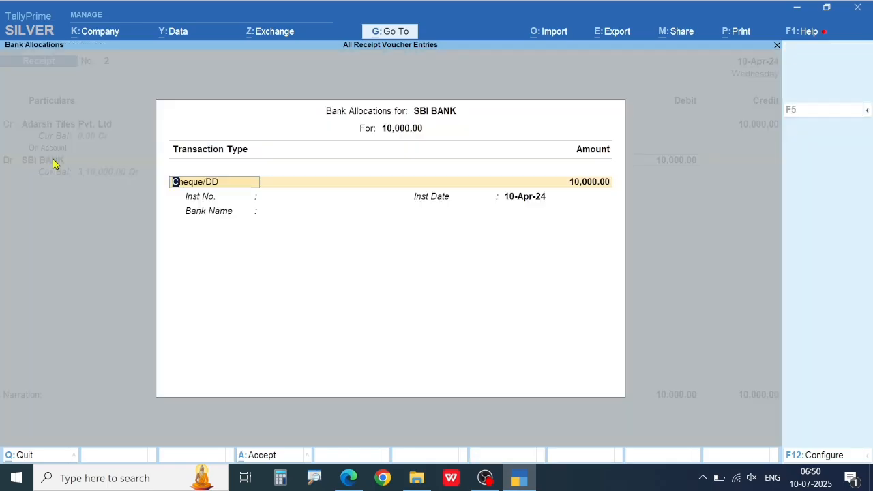
- Set the SBI BANK allocation's transaction type to e-Fund Transfer and save the Adarsh Tiles receipt voucher without a narration
key("BackSpace")
key("Down")
key("Down")
key("Down")
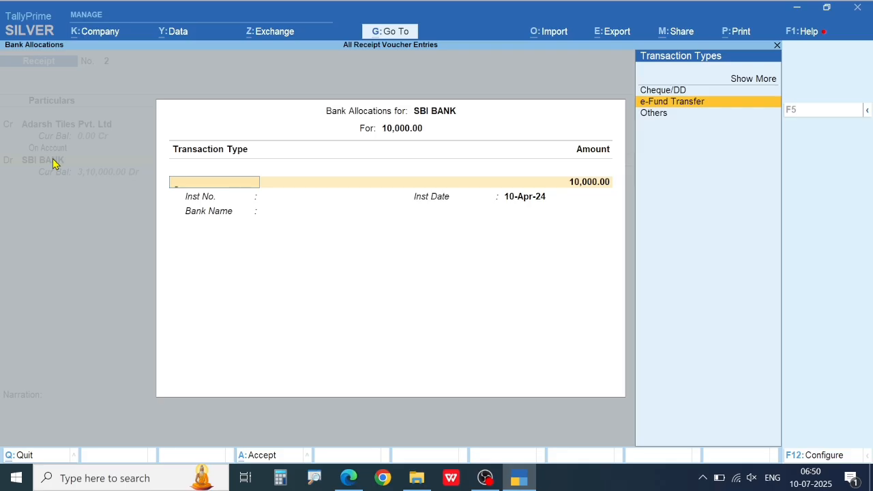
key("Return")
key("Return")
key("Return")
key("Return")
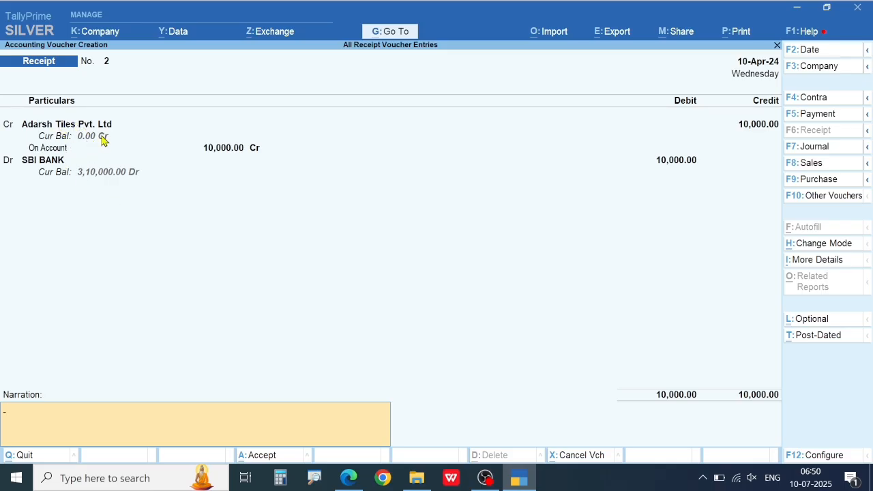
key("Return")
key("Return")
- Look up the second customer in the PDF and choose Khan & Co as the credit ledger of the next receipt voucher
key("alt+Tab")
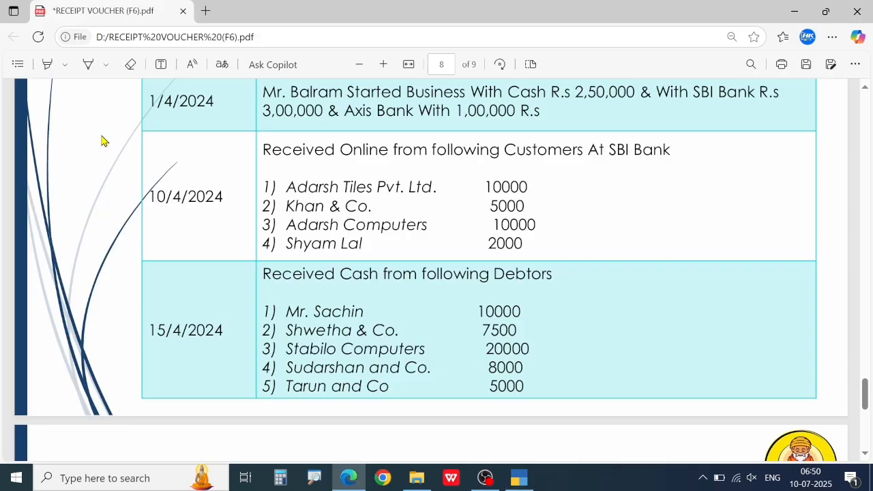
left_click_drag(287, 202, 370, 210)
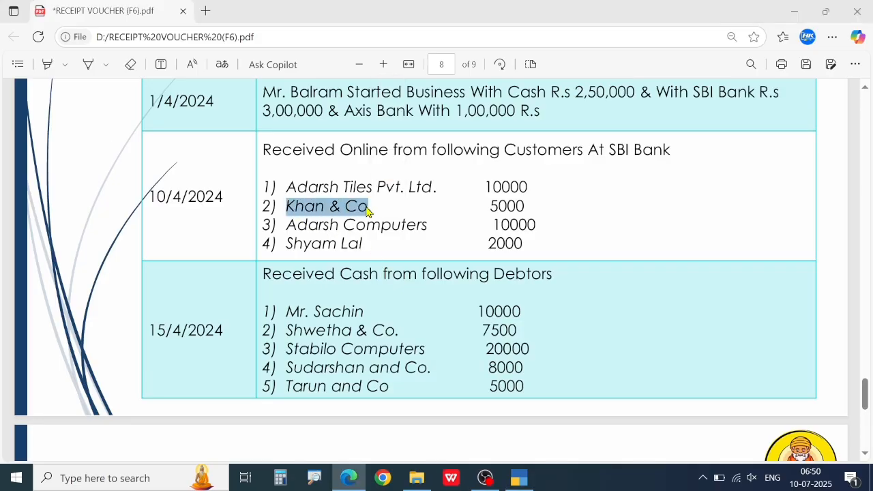
key("alt+Tab")
type("KHA")
key("Return")
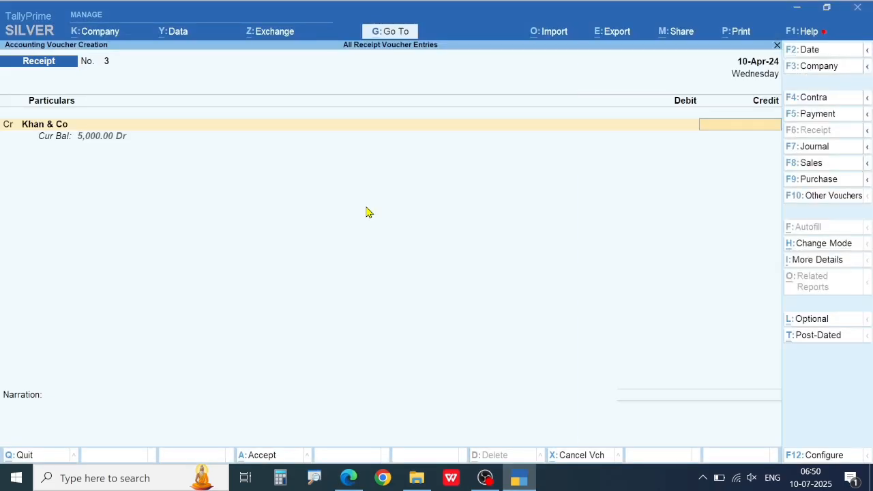
- Credit Khan & Co with 5,000 and adjust the amount On Account in the bill-wise details
type("5,000")
key("Return")
key("Return")
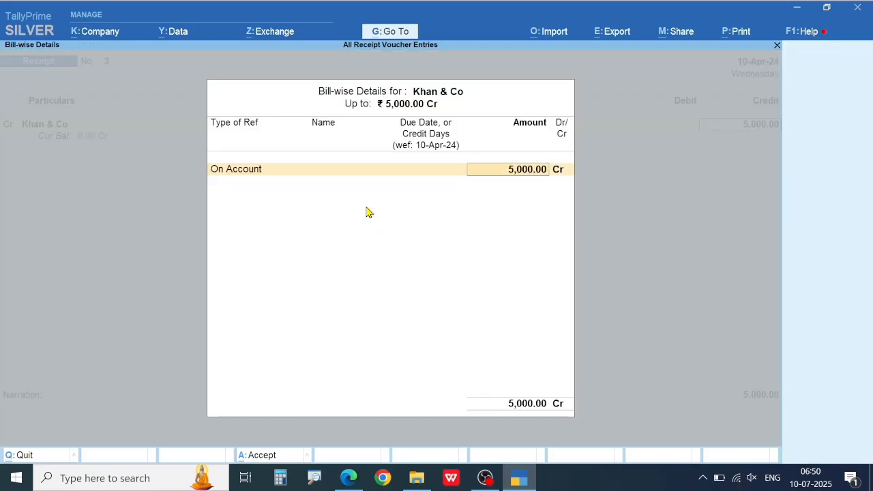
key("Return")
key("Return")
- Add a debit line for the SBI BANK ledger with 5,000 and check Khan & Co's amount against the PDF
key("Down")
key("Down")
key("Down")
key("Down")
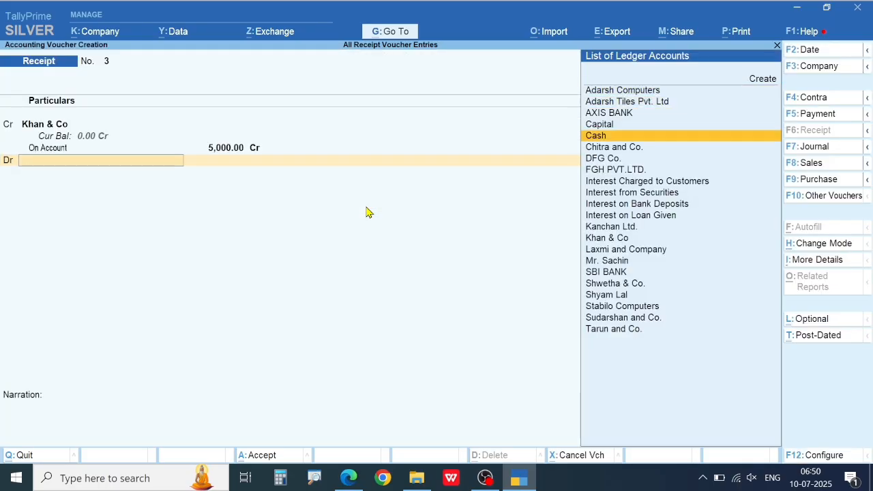
key("Down")
key("Down")
key("Down")
key("Down")
key("Down")
key("Down")
key("Down")
key("Down")
key("Down")
key("Down")
key("Down")
key("Down")
key("Return")
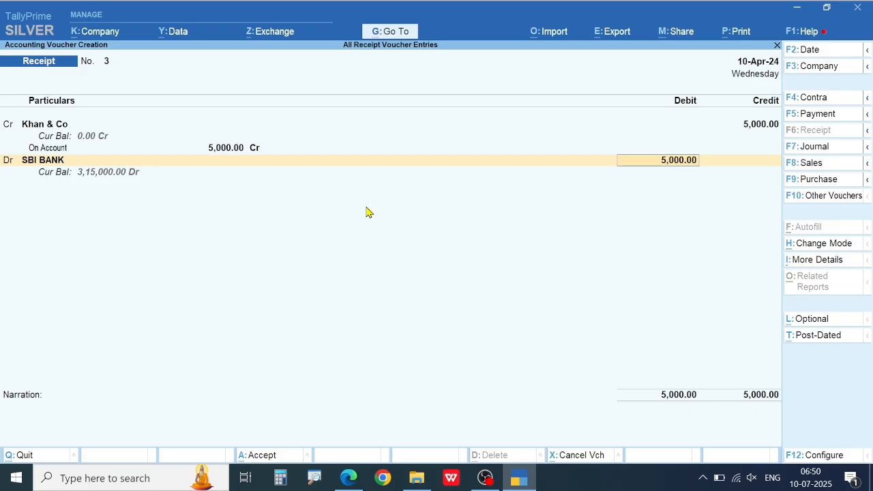
key("alt+Tab")
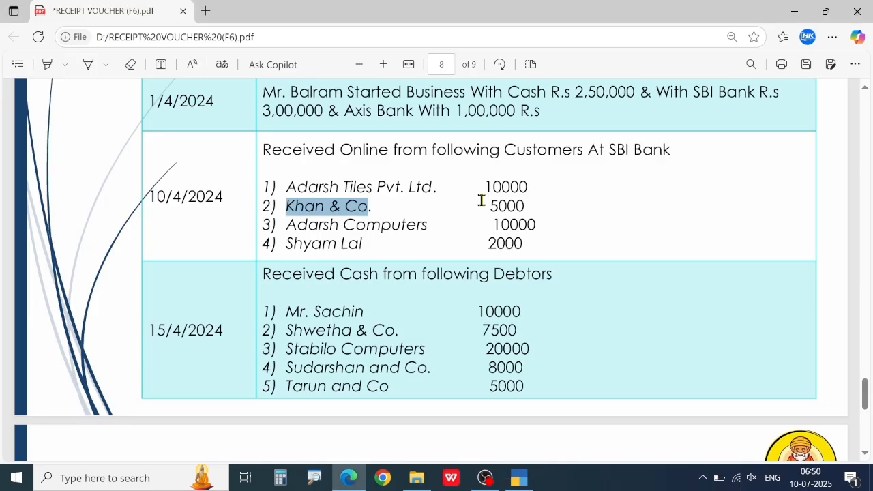
left_click_drag(484, 200, 522, 193)
left_click(510, 200)
key("alt+Tab")
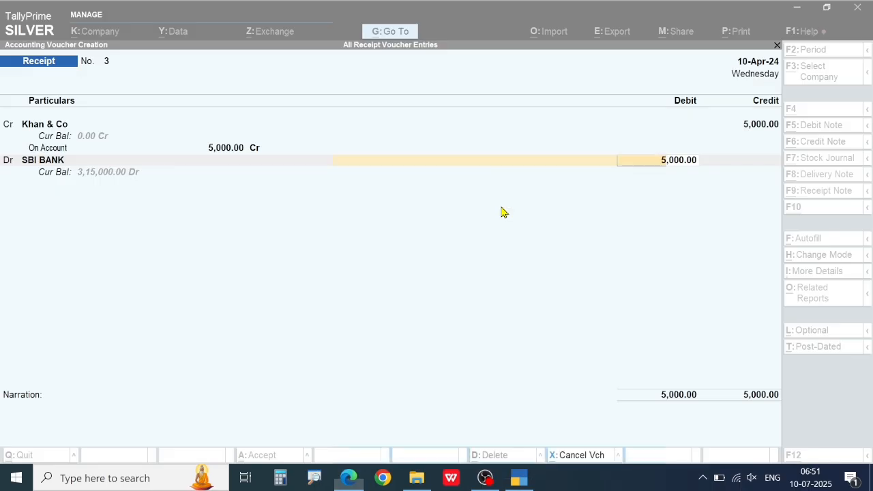
- Allocate the 5,000 at SBI BANK as an e-Fund Transfer and save the Khan & Co receipt voucher without a narration
key("Return")
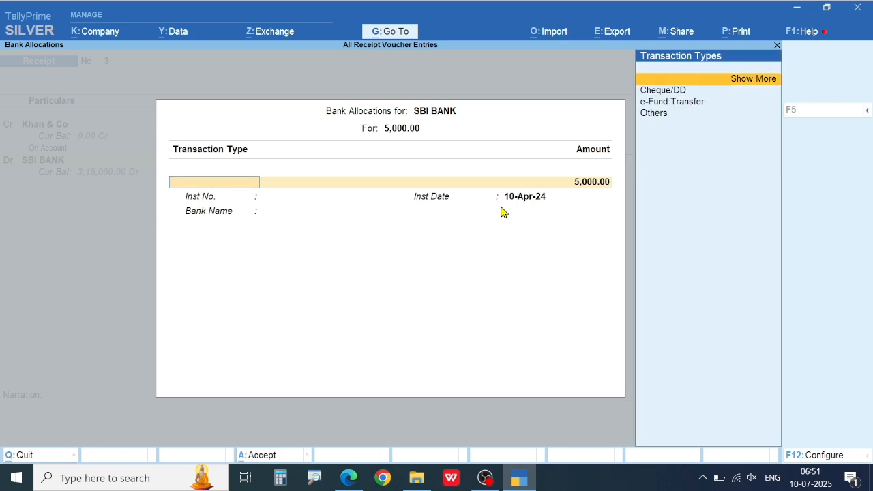
key("Down")
key("Down")
key("Return")
key("Return")
key("Return")
key("Return")
key("Return")
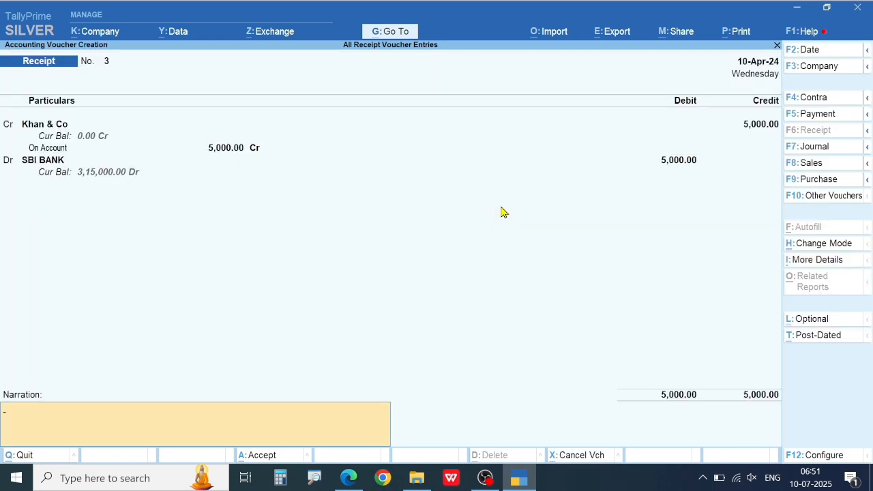
key("Return")
key("y")
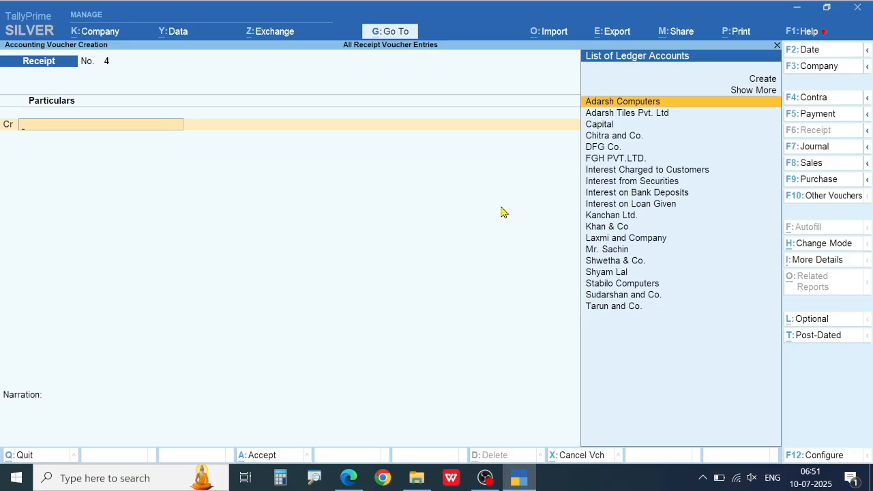
- Look up the third customer in the PDF, credit Adarsh Computers with 10,000, and adjust it On Account
key("alt+Tab")
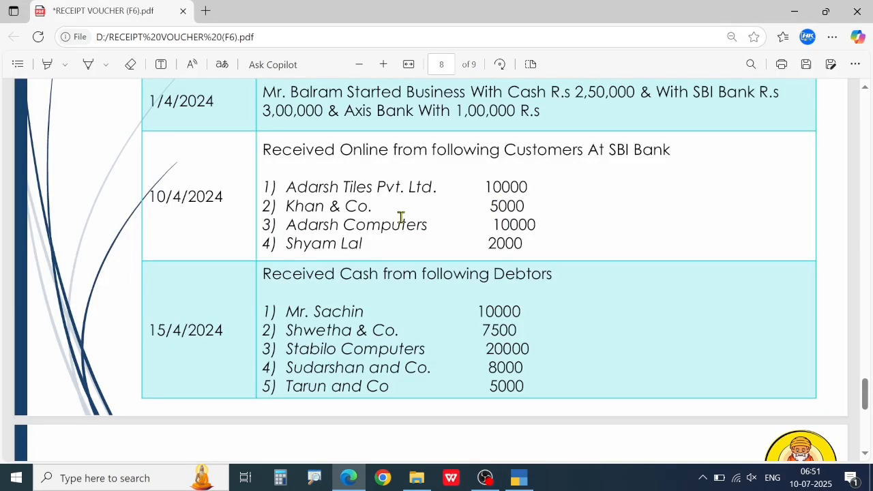
key("alt+Tab")
type("AD")
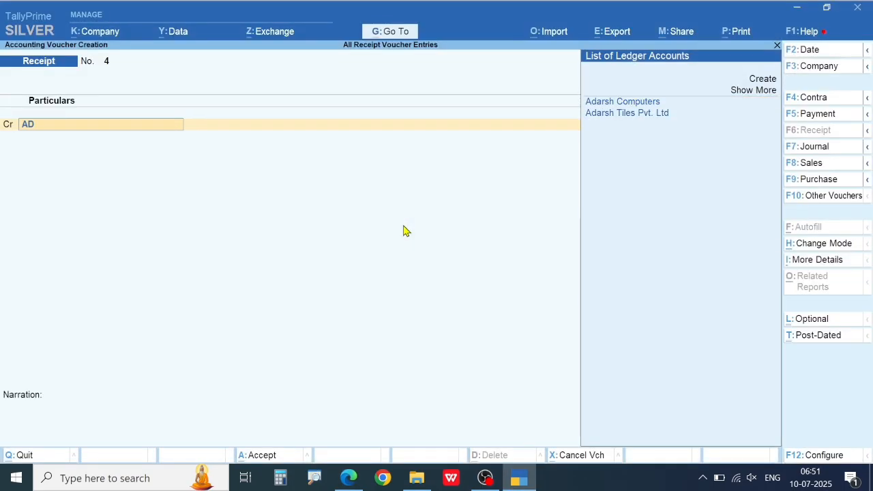
key("Return")
type("1")
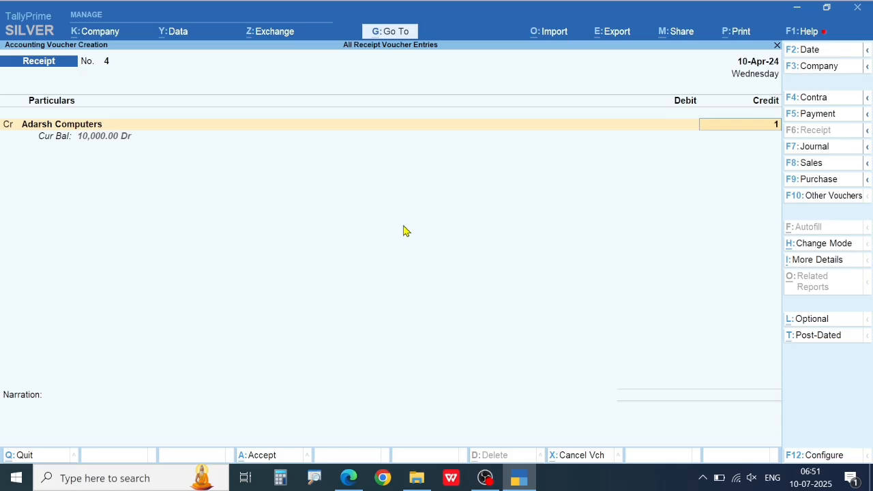
type("0,000")
key("Return")
key("Return")
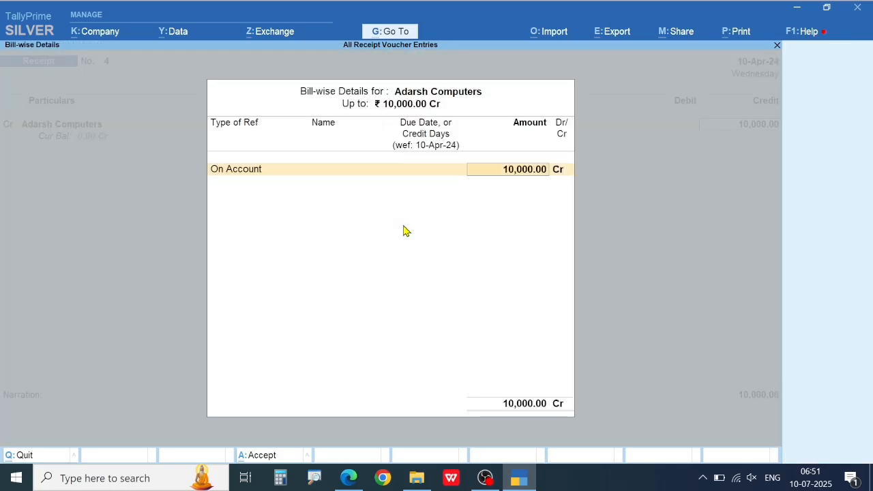
key("Return")
key("Return")
- Add a debit line for the SBI BANK ledger with 10,000 to the Adarsh Computers receipt
key("Down")
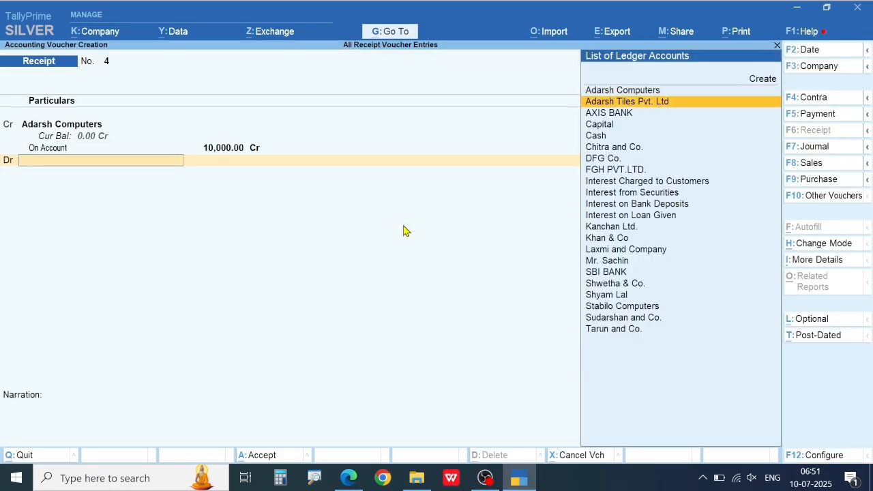
key("Down")
key("Down")
key("Down")
key("Down")
key("Down")
key("Down")
key("Down")
key("Down")
key("Down")
key("Down")
key("Down")
key("Down")
key("Down")
key("Down")
key("Return")
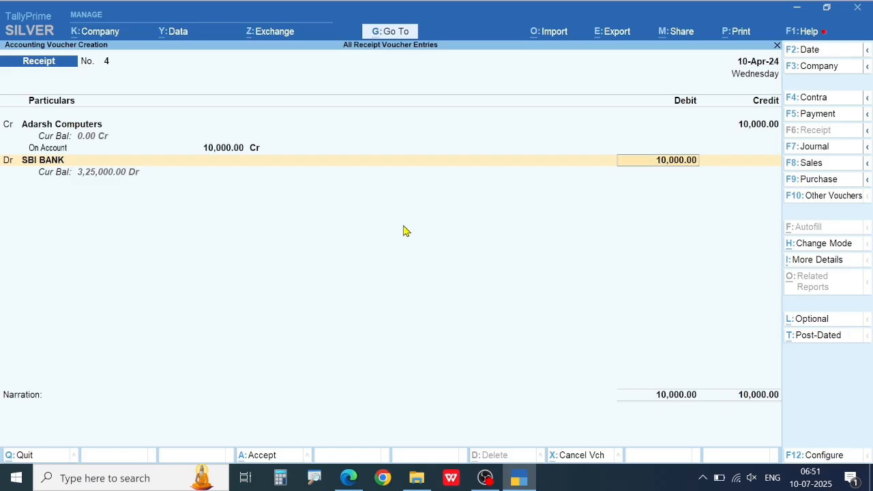
- Set the bank allocation's transaction type to e-Fund Transfer and save the Adarsh Computers receipt voucher without a narration
key("Return")
key("Down")
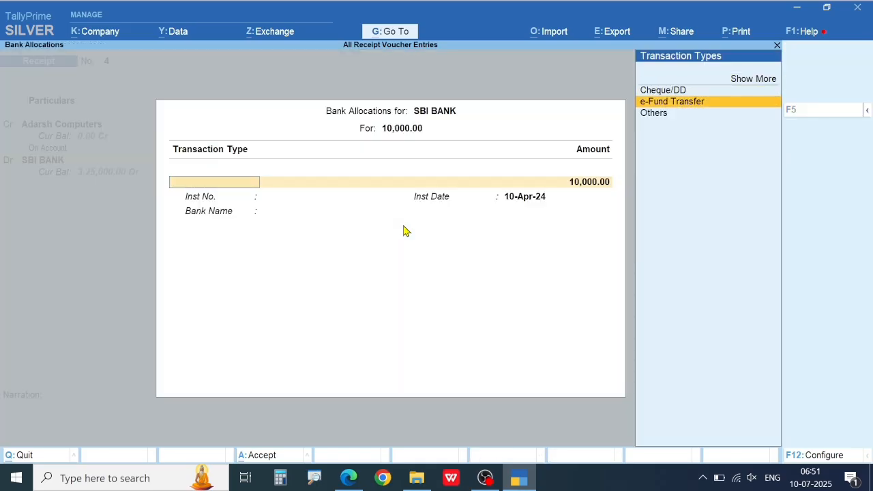
key("Return")
key("Return")
key("Return")
key("Return")
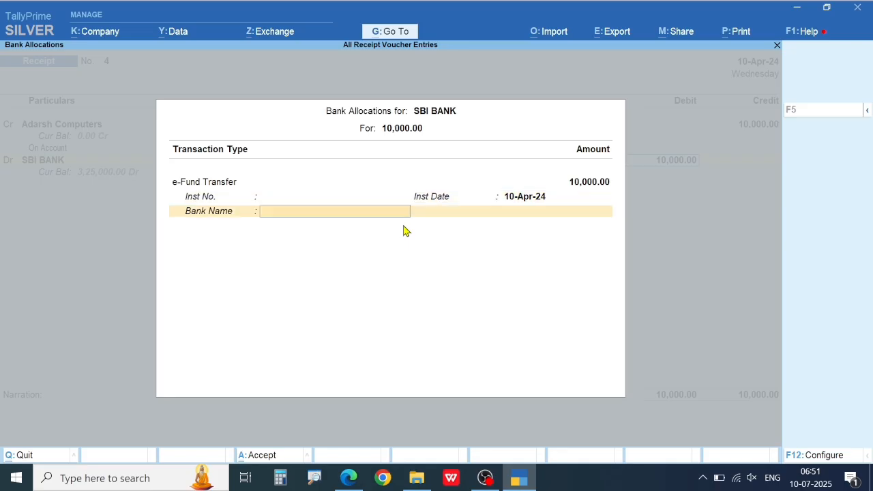
key("Return")
key("Return")
key("Return")
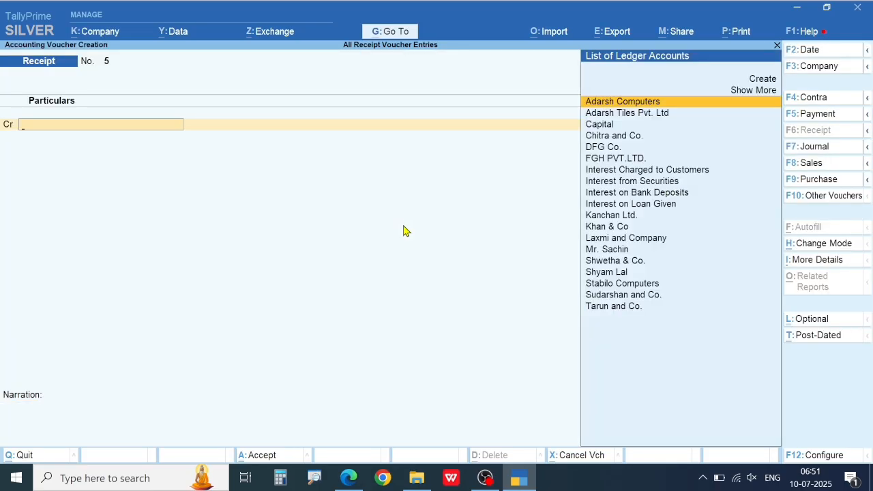
- Look up the fourth 10/4/2024 customer in the PDF, credit that customer's ledger with 2,000, and adjust it On Account
key("alt+Tab")
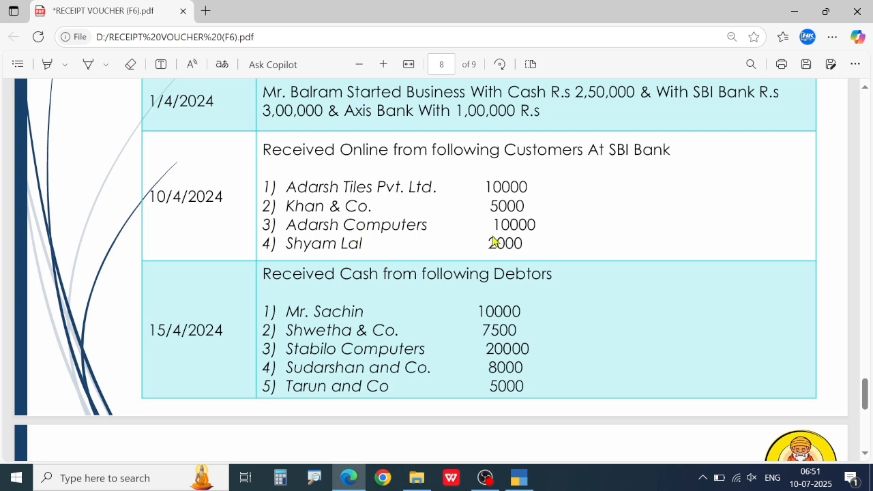
key("alt+Tab")
type("SHYA")
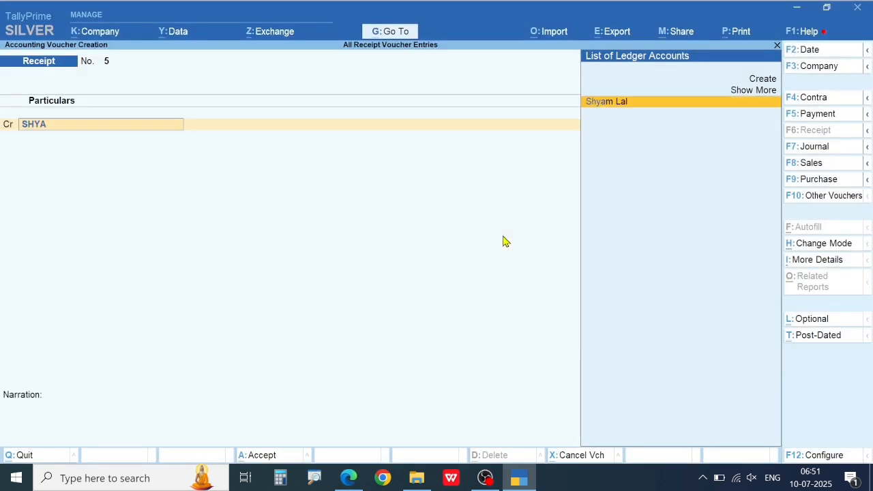
key("Return")
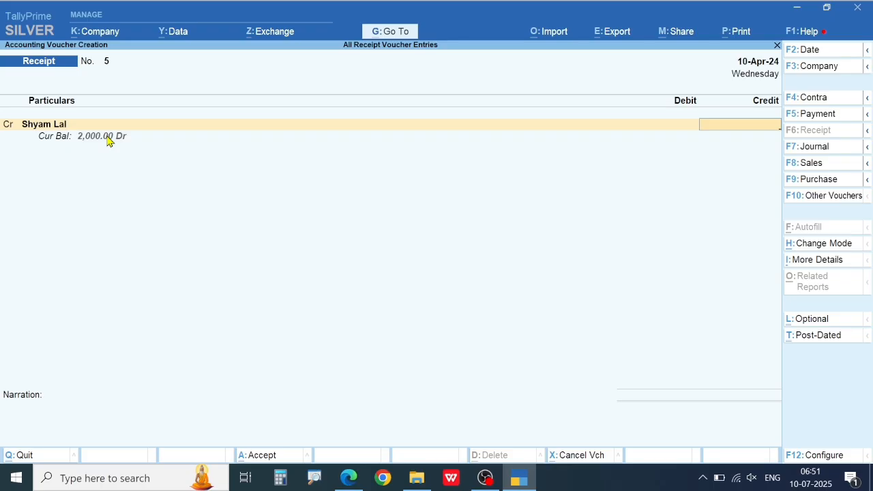
type("2000")
key("Return")
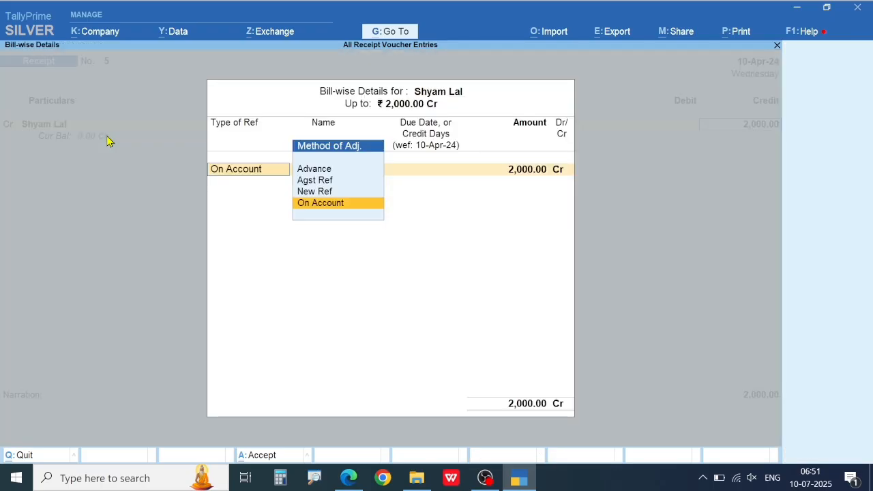
key("Return")
key("Return")
key("Return")
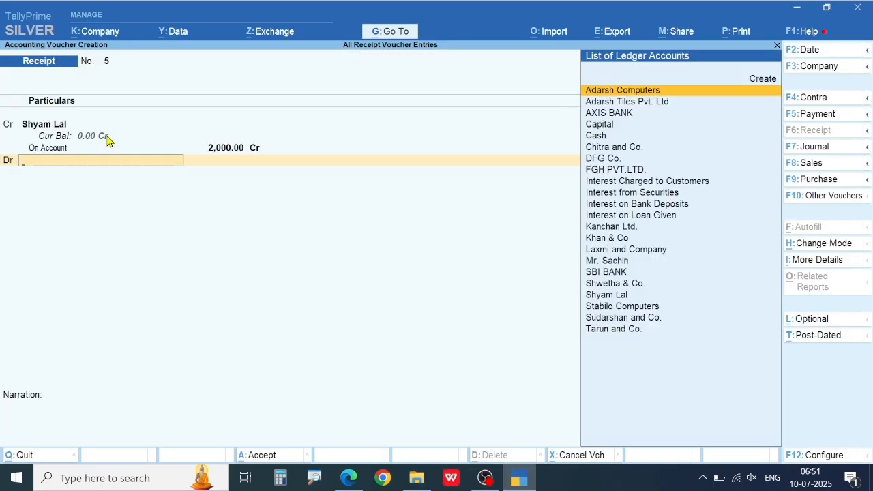
- Add a debit line for the SBI BANK ledger with 2,000 to the fourth customer's receipt
key("Down")
key("Down")
key("Down")
key("Down")
key("Down")
key("Down")
key("Down")
key("Down")
key("Down")
key("Down")
key("Down")
key("Down")
key("Down")
key("Down")
key("Down")
key("Down")
key("Down")
key("Down")
key("Down")
key("Down")
key("Up")
key("Up")
key("Up")
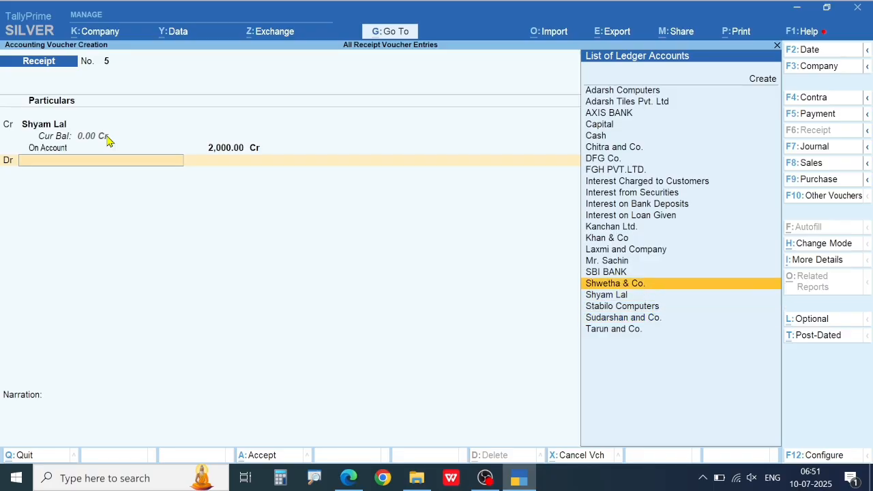
key("Up")
key("Return")
- Allocate the 2,000 at SBI BANK as an e-Fund Transfer and save the fourth customer's receipt voucher without a narration
key("Return")
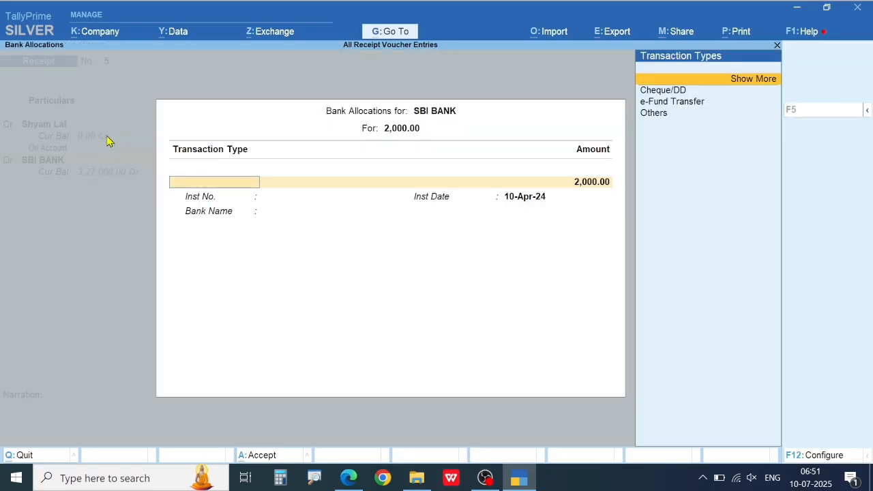
key("Down")
key("Down")
key("Down")
key("Up")
key("Return")
key("Return")
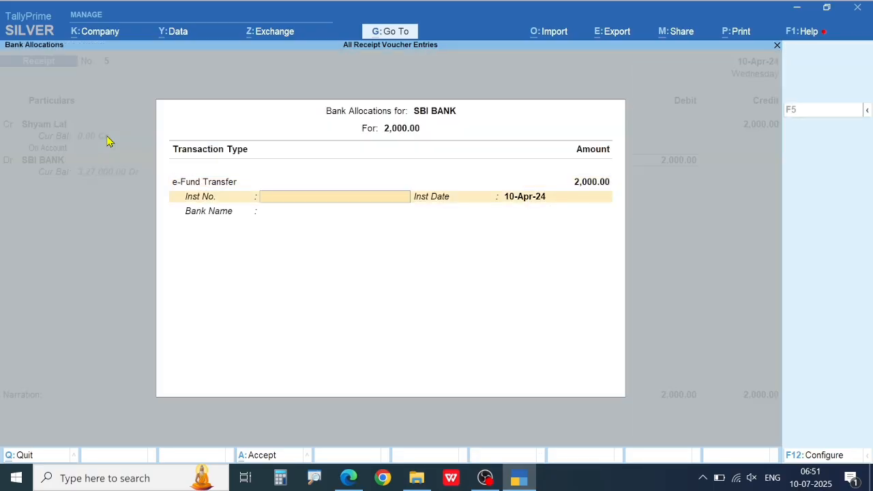
key("Return")
key("Return")
key("Return")
key("Return")
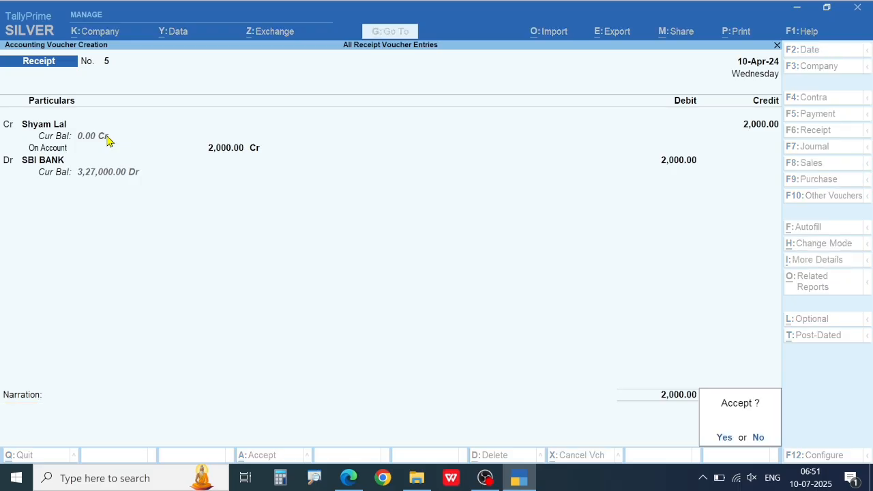
key("Return")
- Review the 15/4/2024 cash receipts from debtors in the PDF and set the next receipt voucher's date to 15-Apr-24
key("alt+Tab")
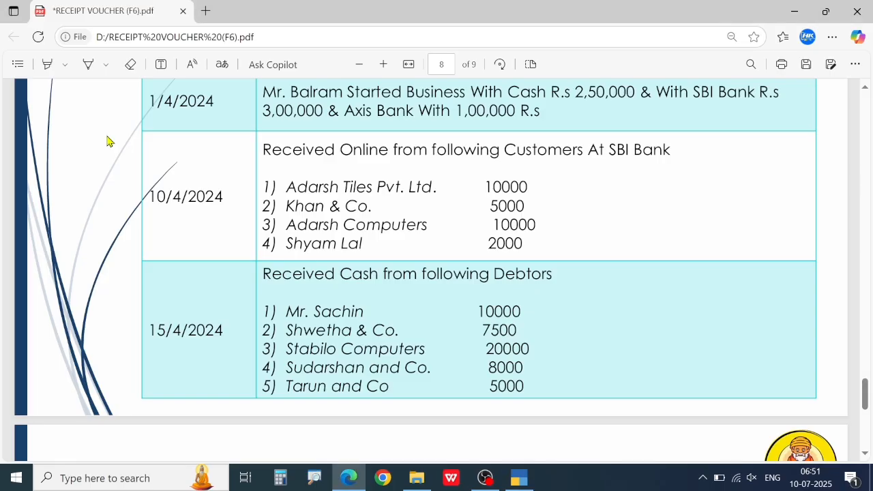
left_click_drag(266, 178, 393, 233)
left_click(394, 234)
scroll(371, 255, "down", 1)
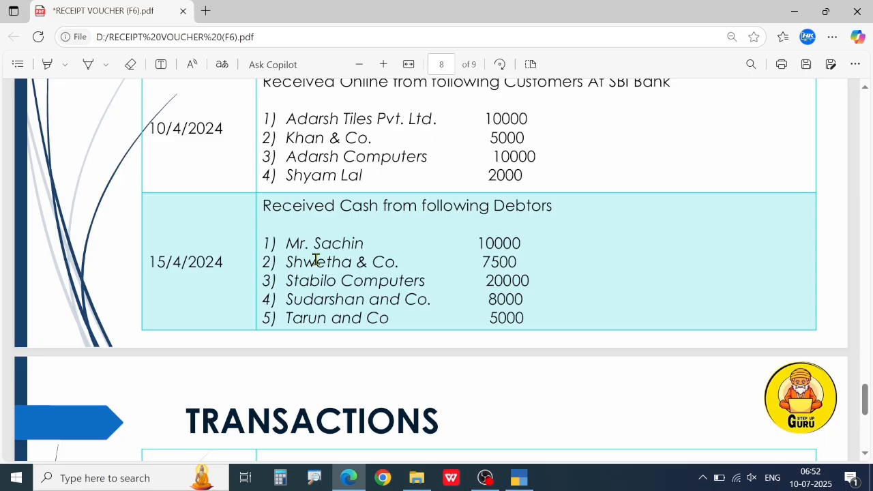
key("alt+Tab")
key("alt+Tab")
left_click(518, 477)
key("F2")
type("1")
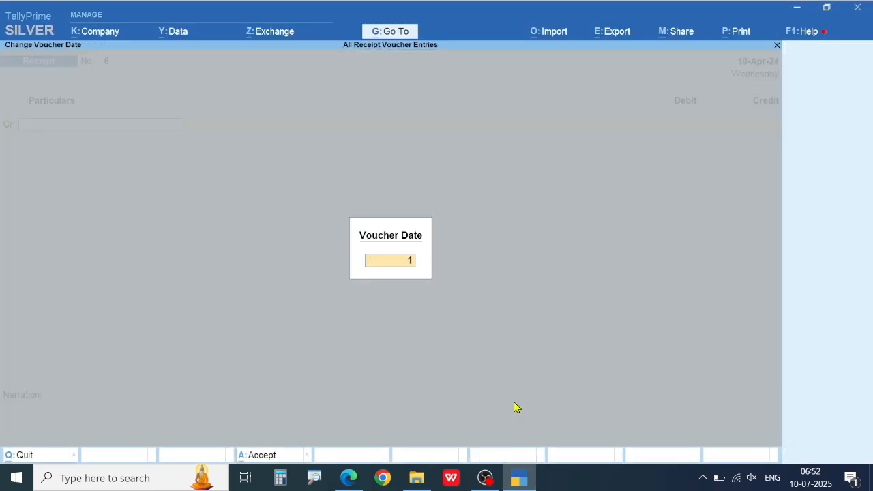
type("0")
key("Return")
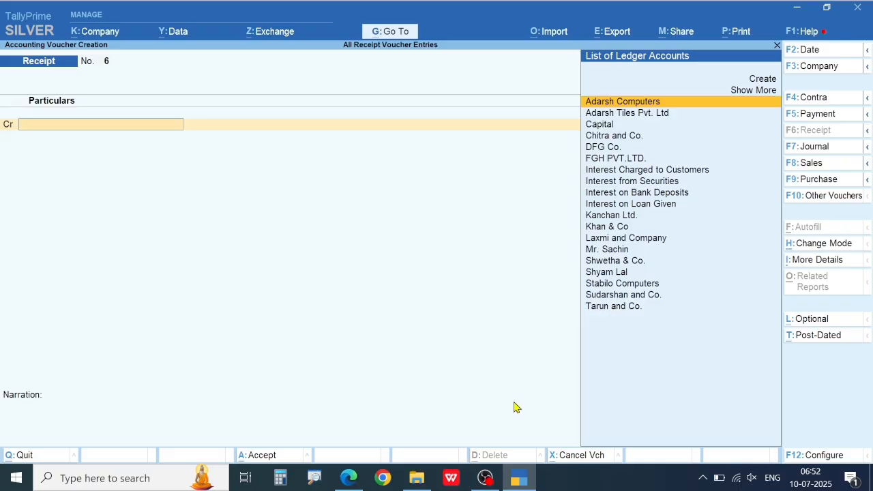
- Look up the first 15/4/2024 debtor in the PDF, credit that debtor's ledger with 10,000, and adjust it On Account
key("alt+Tab")
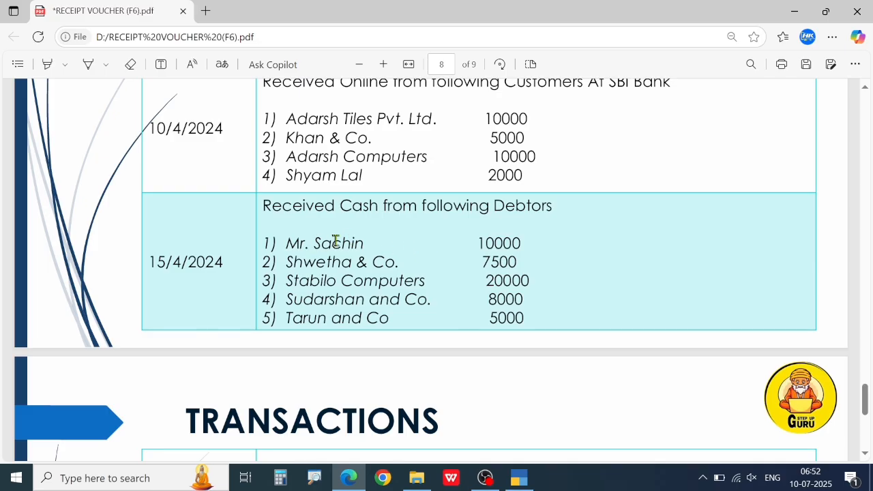
key("alt+Tab")
type("SA")
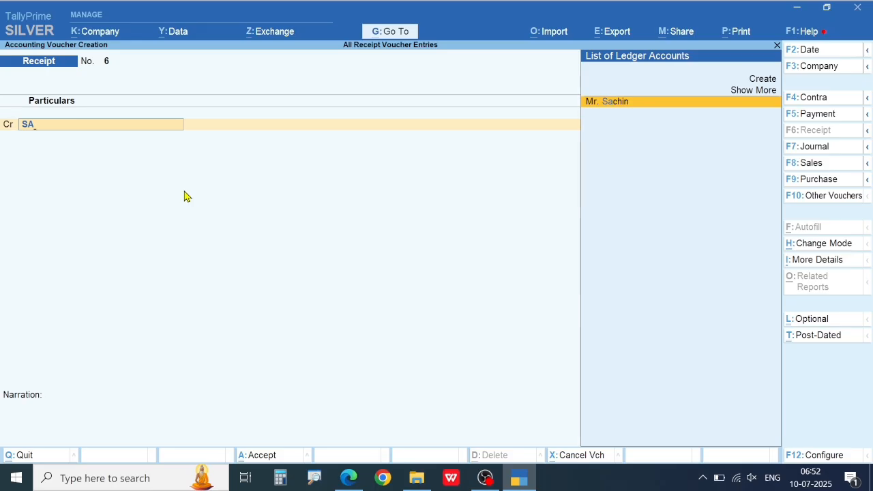
key("Return")
type("10000")
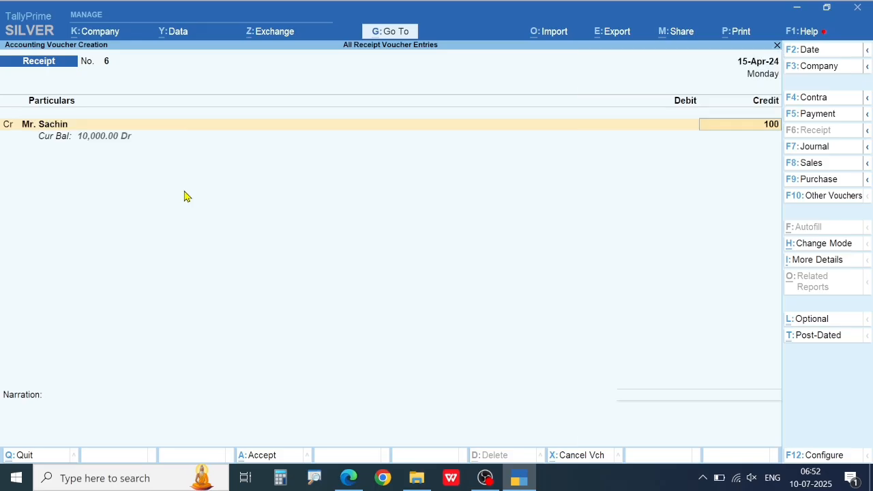
key("Return")
key("Return")
key("Return")
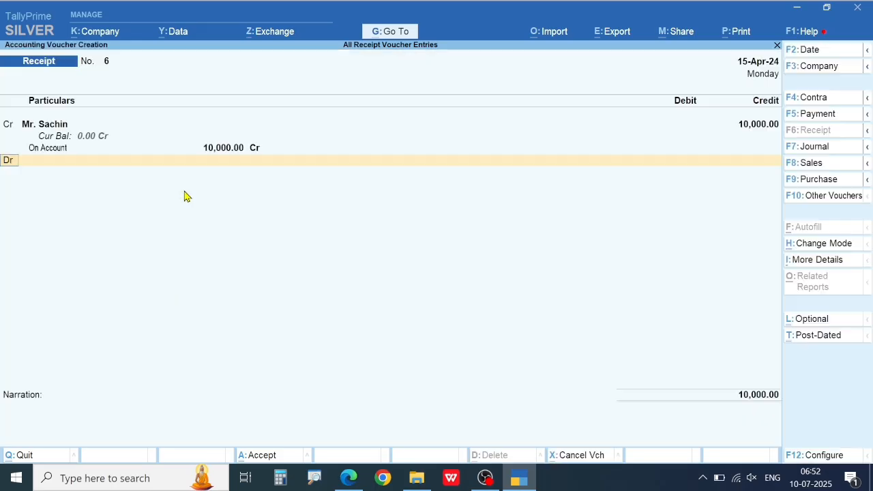
- Add a debit line for the Cash ledger with 10,000 to the first debtor's receipt
type("CAS")
key("Return")
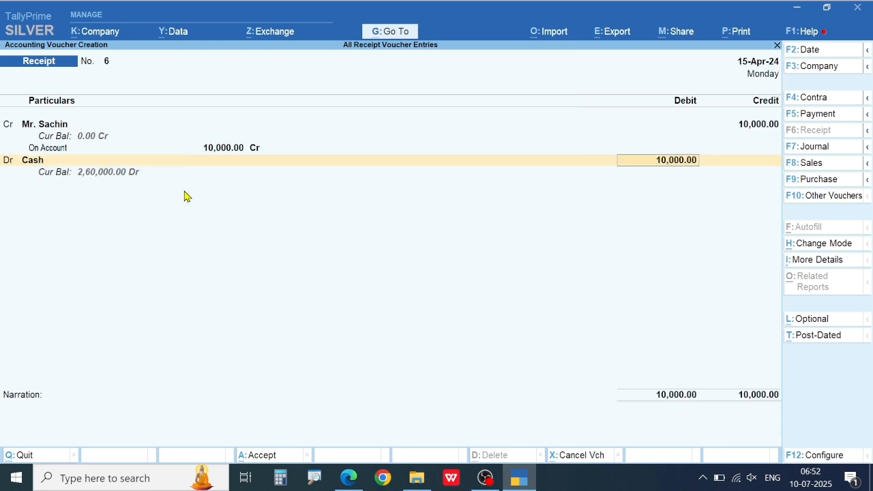
- Leave the narration empty and save the first debtor's 10,000 cash receipt voucher
key("Return")
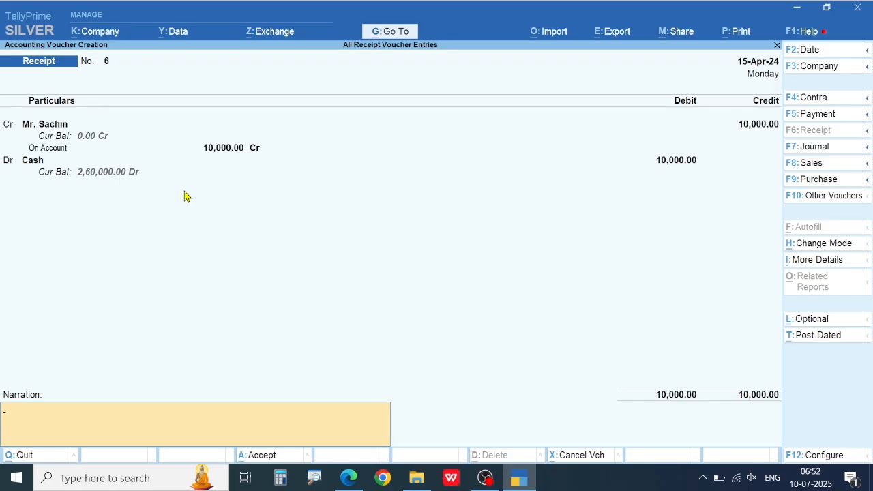
key("Return")
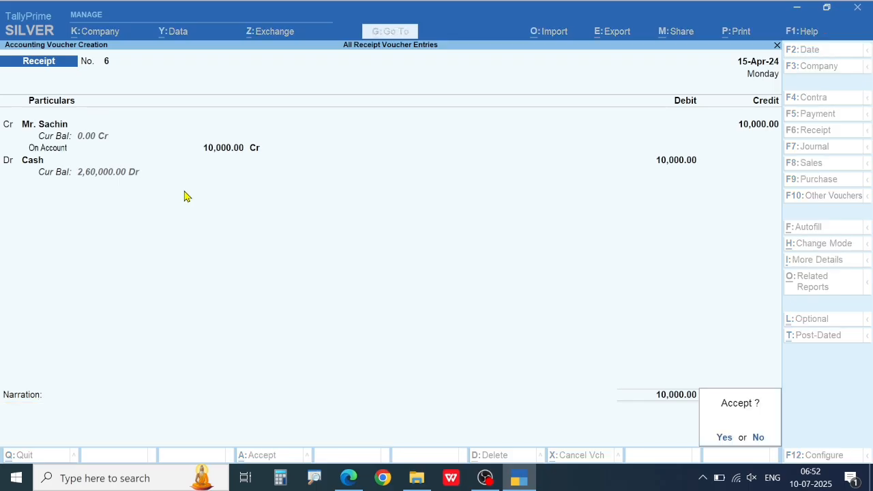
key("Return")
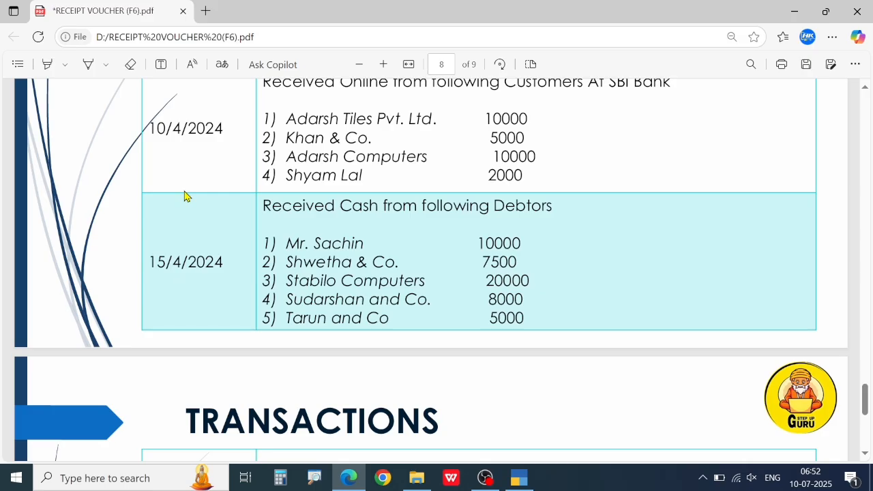
- Look up the second 15/4/2024 debtor in the PDF, credit Shwetha & Co. with 7,500, and adjust it On Account
key("alt+Tab")
type("SH")
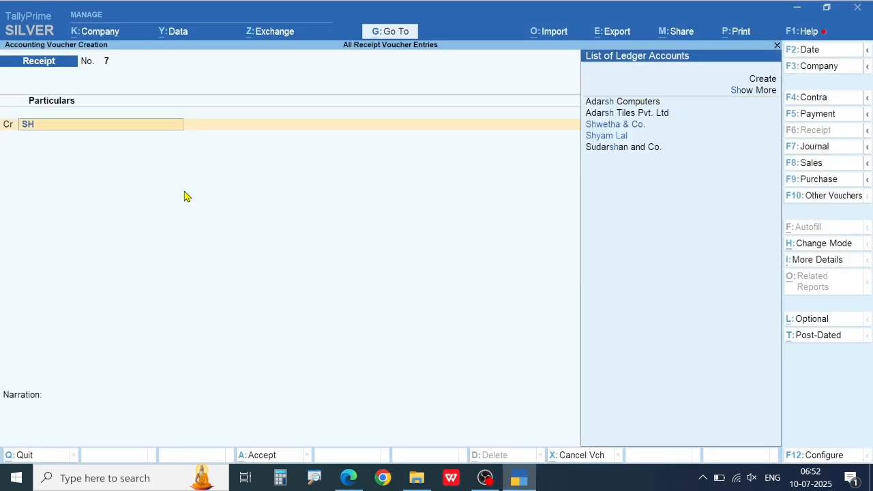
key("Return")
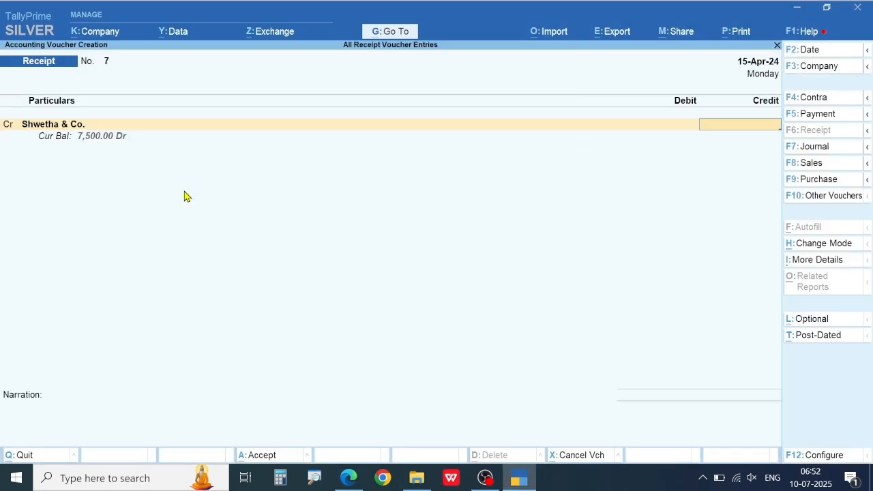
type("7,500")
key("alt+Tab")
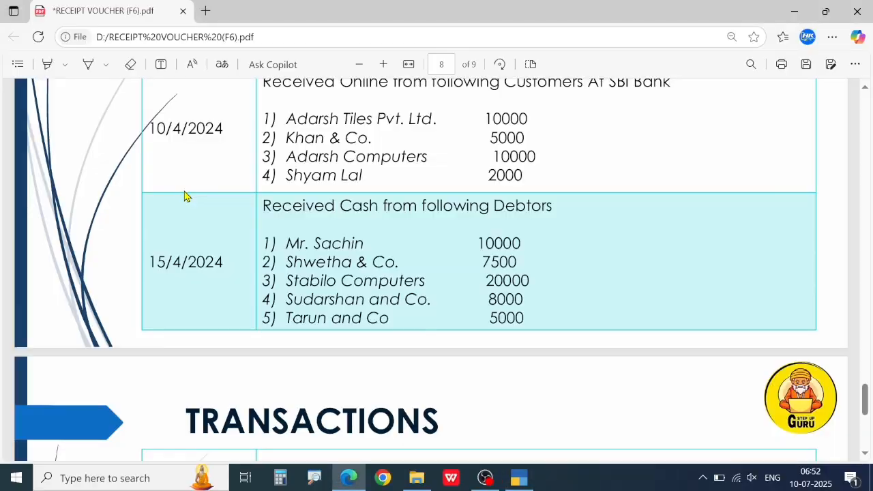
key("alt+Tab")
key("Return")
key("Return")
key("Return")
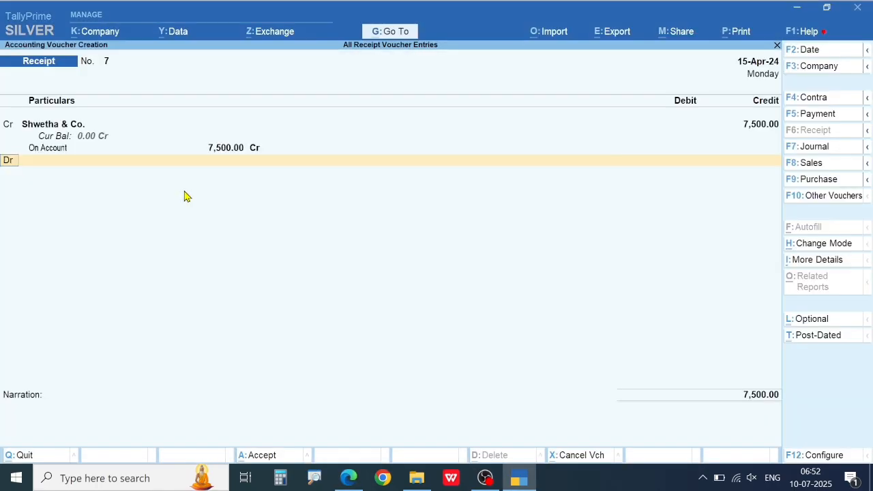
- Debit the Cash ledger with 7,500 and save the Shwetha & Co. receipt without a narration
key("Down")
key("Down")
key("Down")
key("Down")
key("Return")
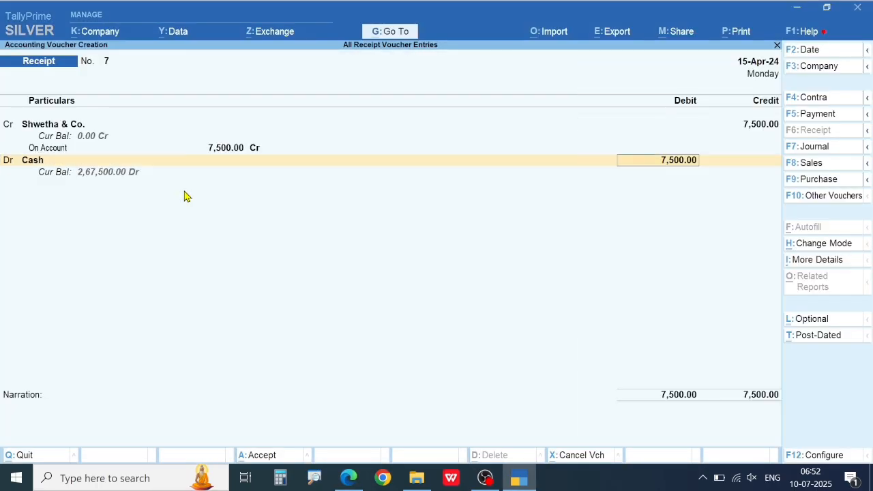
key("Return")
key("Return")
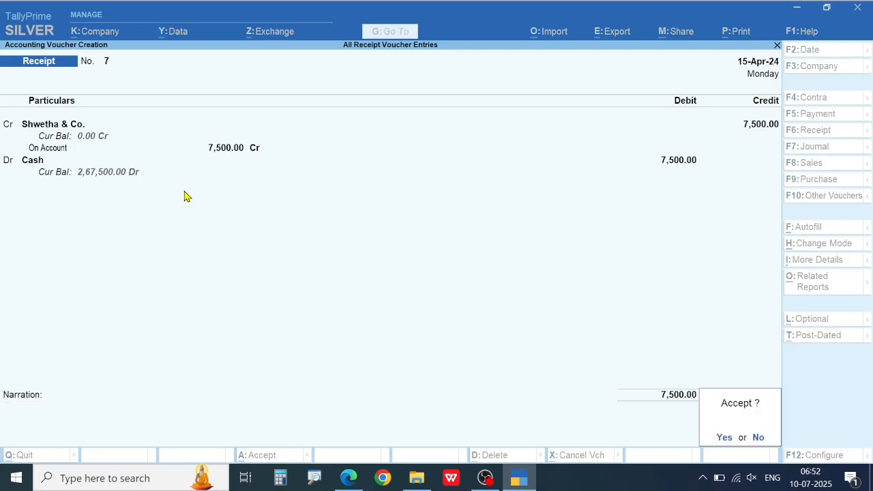
key("Return")
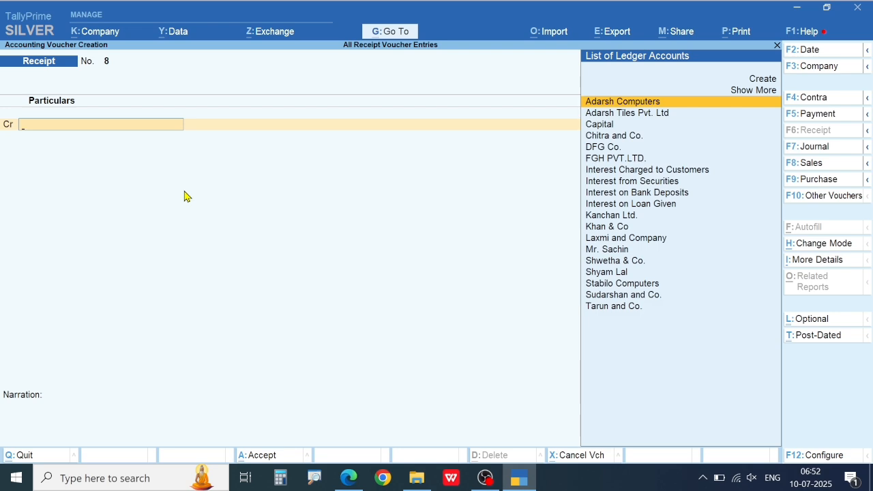
- Look up the third 15/4/2024 debtor in the PDF, credit Stabilo Computers with 20,000, and adjust it On Account
key("alt+Tab")
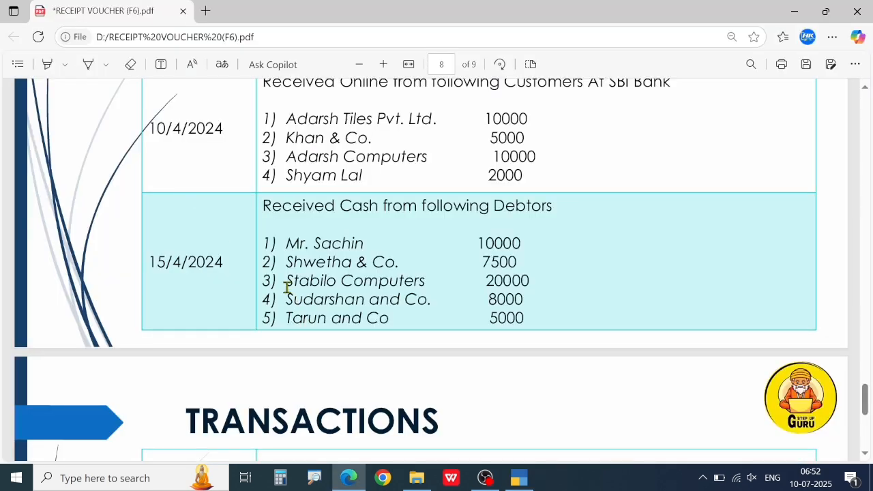
left_click_drag(284, 283, 332, 290)
key("alt+Tab")
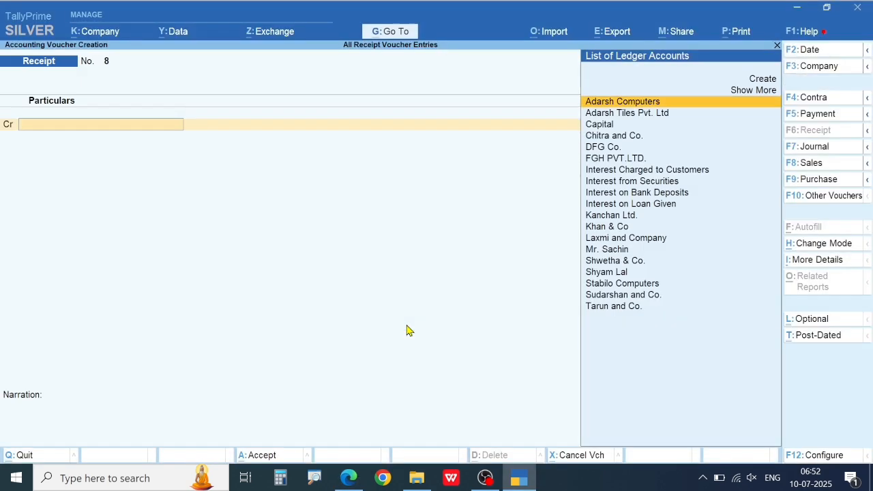
type("STA")
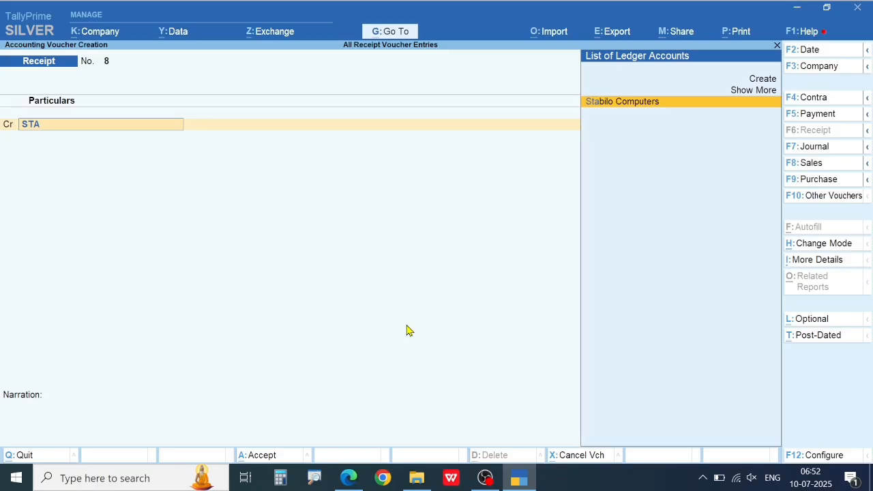
key("Return")
key("alt+Tab")
key("alt+Tab")
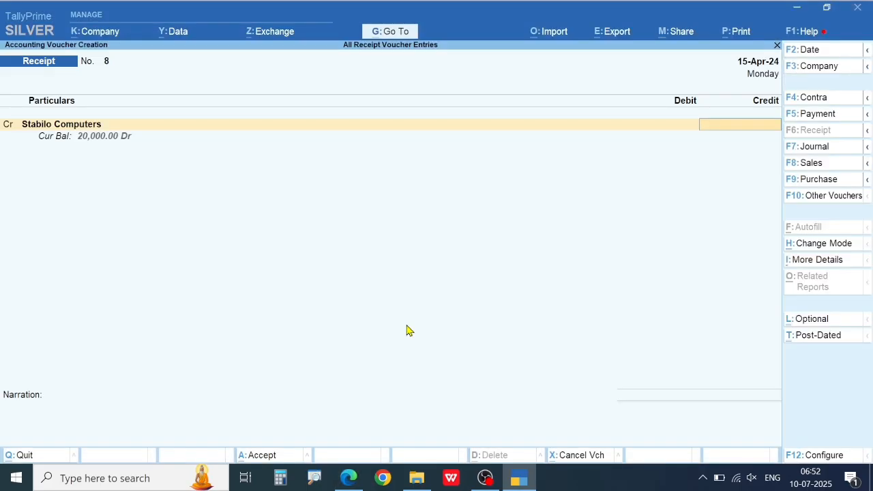
type("20000")
key("Return")
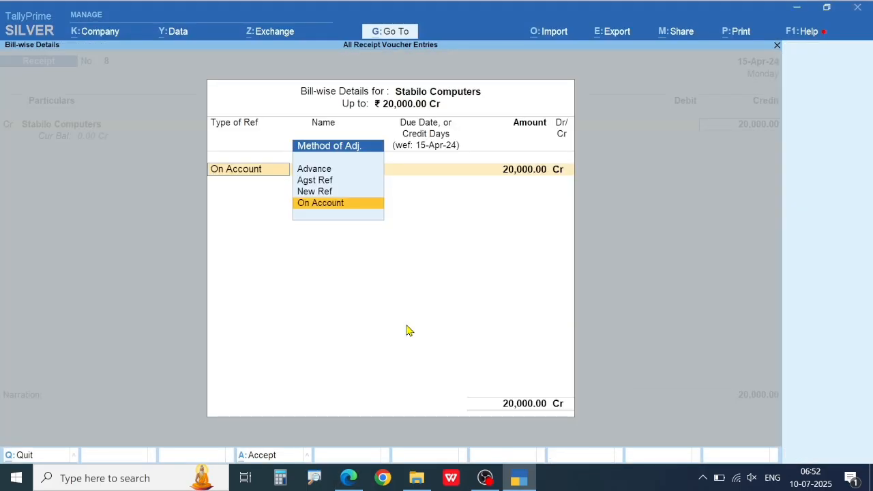
key("Return")
key("Return")
- Debit the Cash ledger with 20,000 and save the Stabilo Computers receipt without a narration
key("Down")
key("Down")
key("Down")
key("Down")
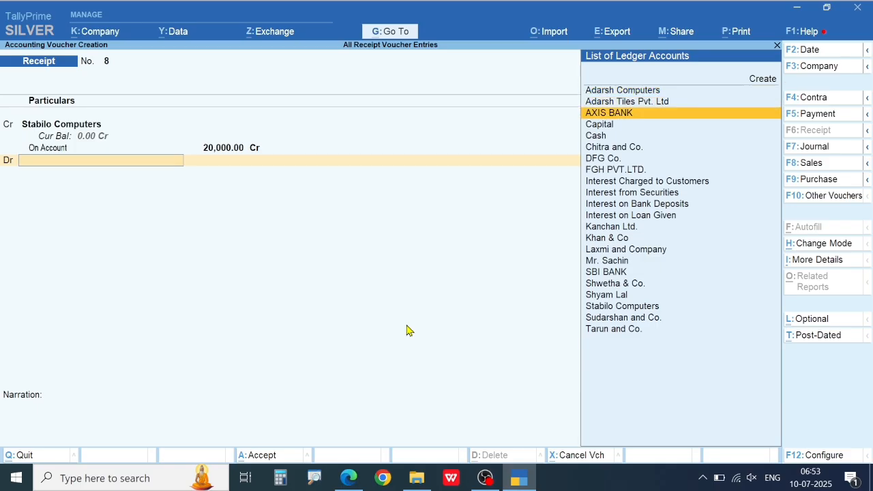
key("Return")
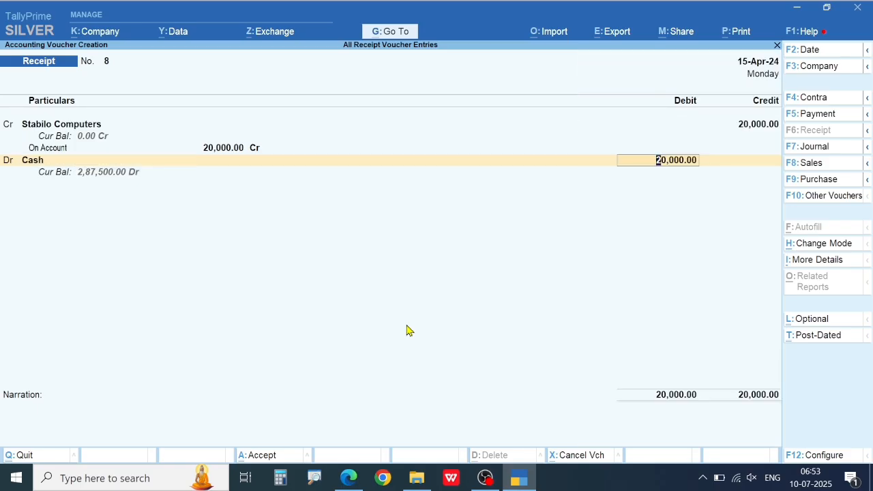
key("Return")
key("Return")
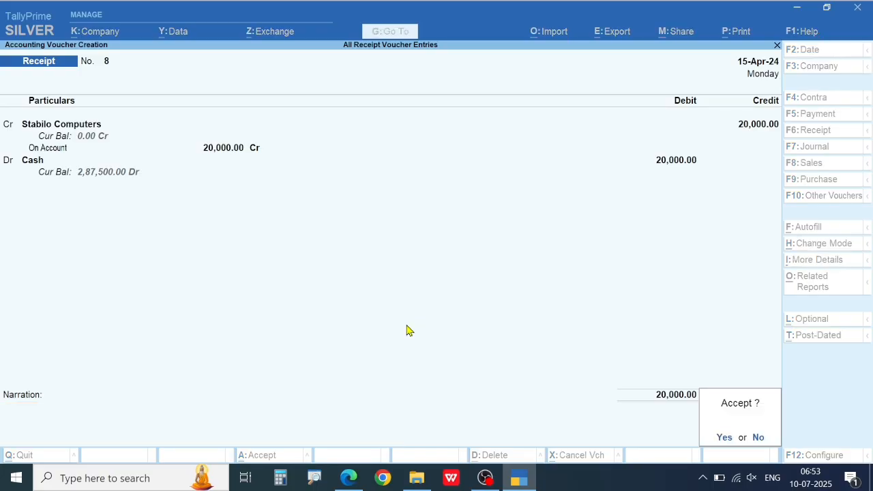
- Look up the fourth 15/4/2024 debtor in the PDF, credit Sudarshan and Co. with 8,000, and adjust it On Account
key("alt+Tab")
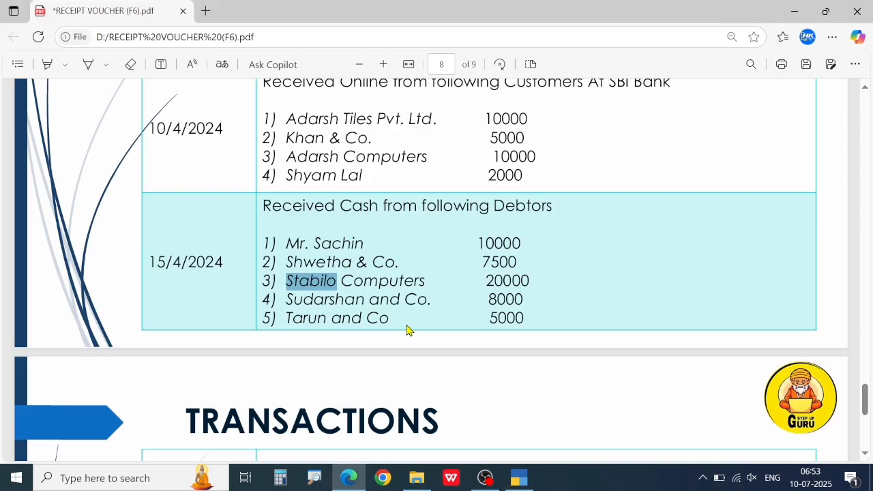
left_click(389, 300)
key("alt+Tab")
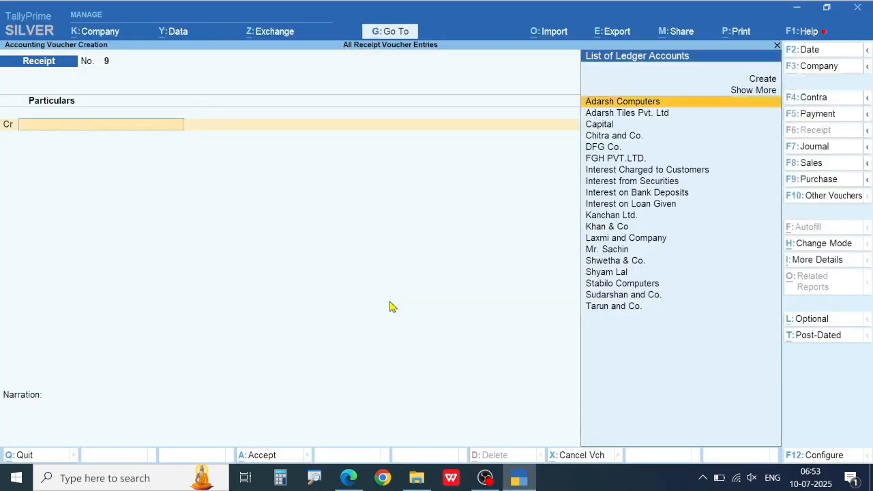
type("SU")
key("Return")
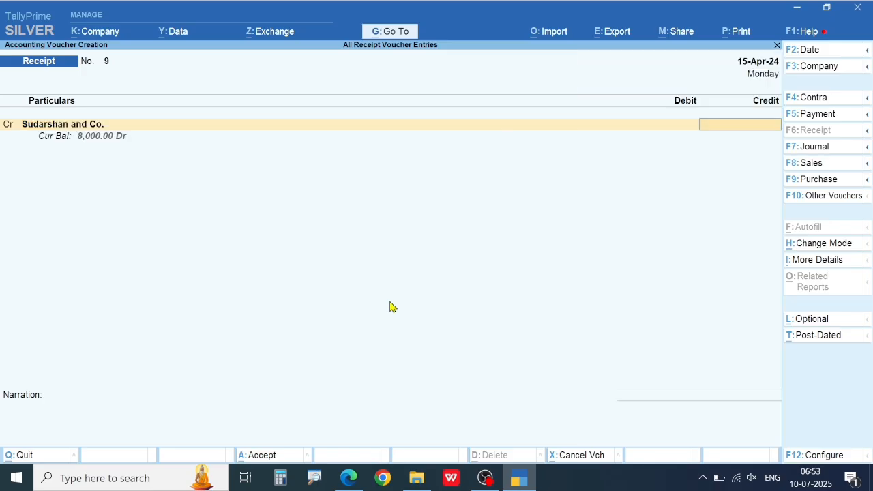
type("8,00")
type("000")
key("Return")
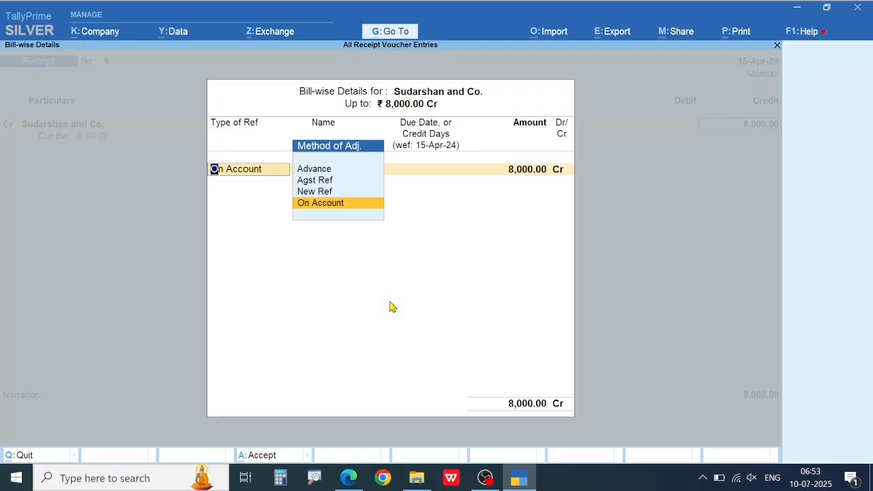
key("Return")
key("Return")
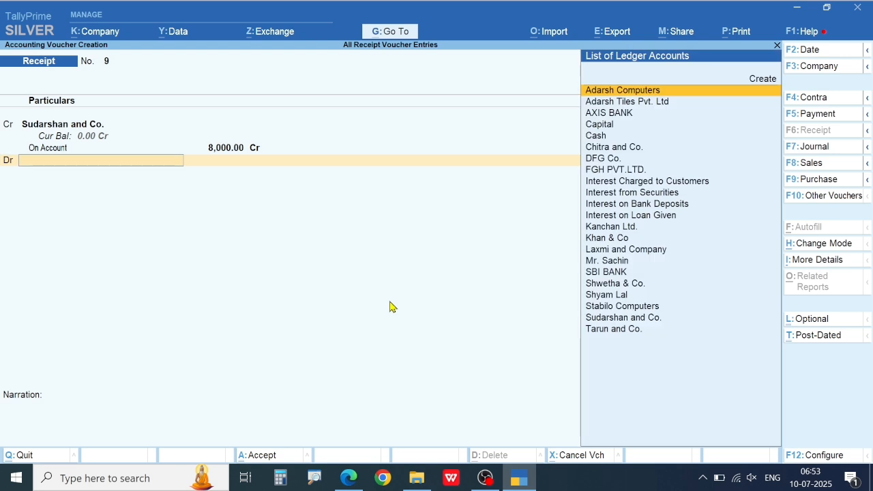
- Debit the Cash ledger with 8,000 and save the Sudarshan and Co. receipt without a narration
key("Down")
key("Down")
key("Down")
key("Down")
key("Return")
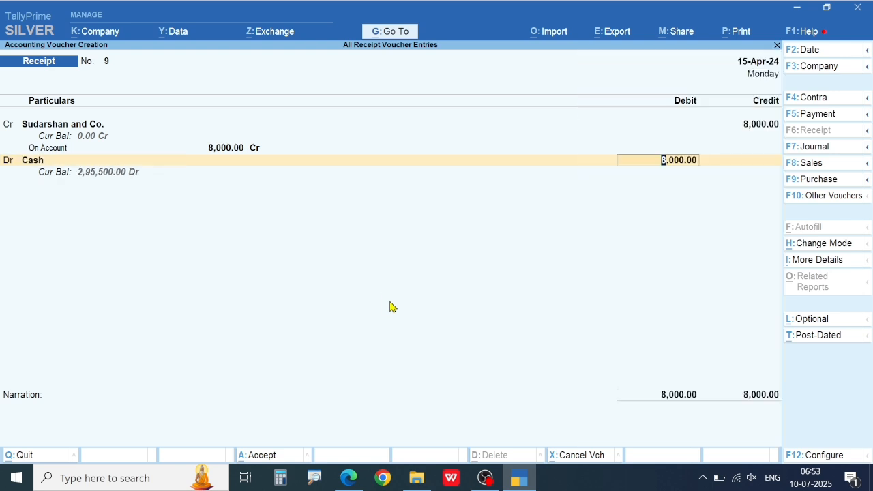
key("Return")
key("Return")
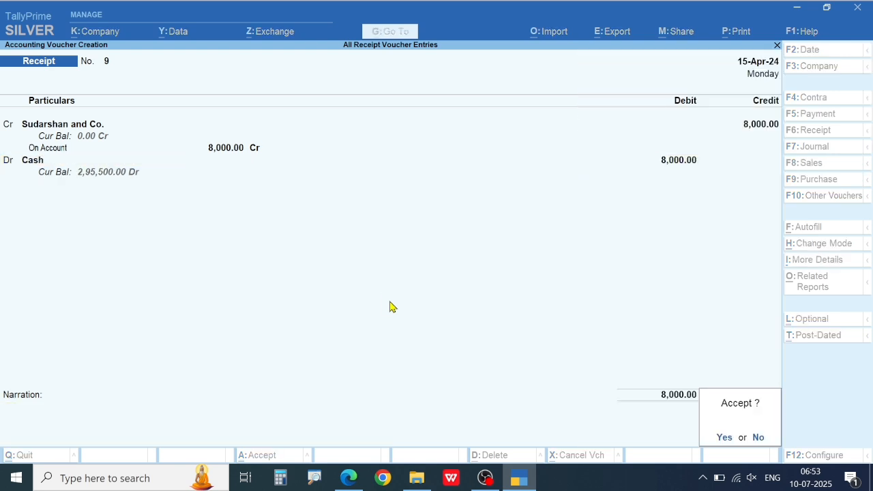
key("Return")
- Look up the fifth 15/4/2024 debtor in the PDF, credit Tarun and Co. with 5,000, and adjust it On Account
key("alt+Tab")
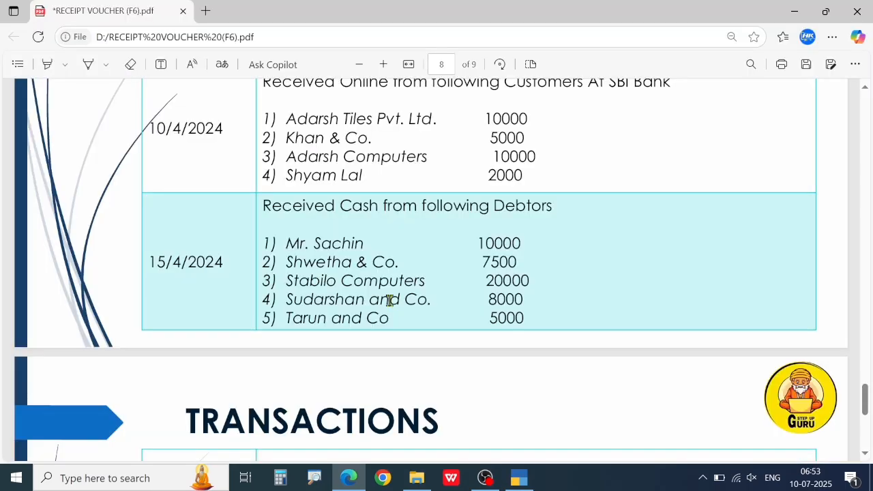
key("alt+Tab")
type("tar")
key("Return")
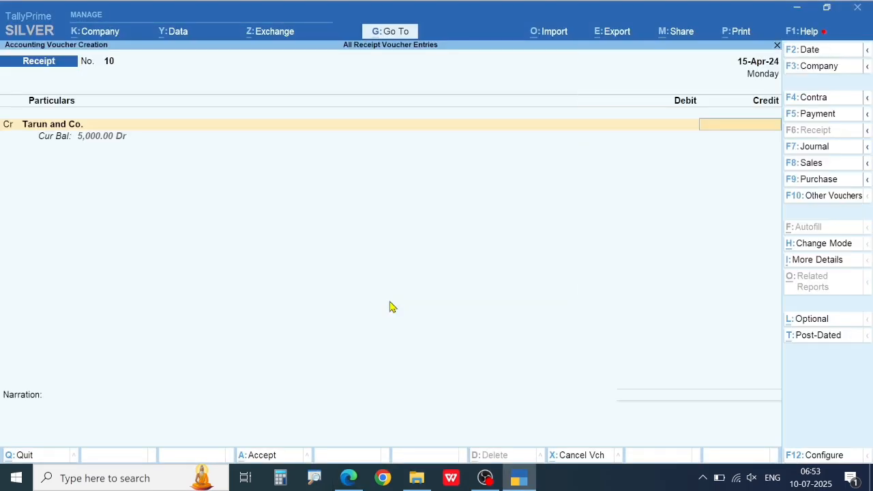
type("5000")
key("Return")
key("Return")
key("Return")
key("Return")
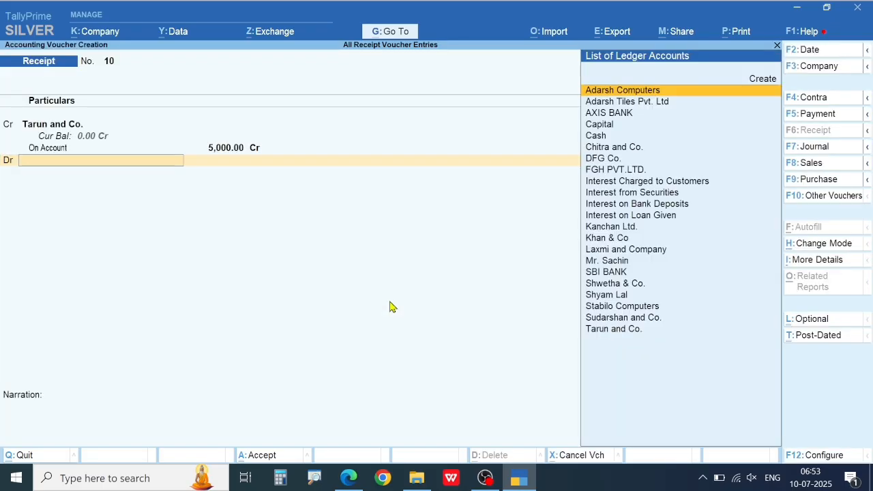
- Debit the Cash ledger with 5,000 and save the Tarun and Co. receipt without a narration
key("Down")
key("Down")
key("Down")
key("Down")
key("Return")
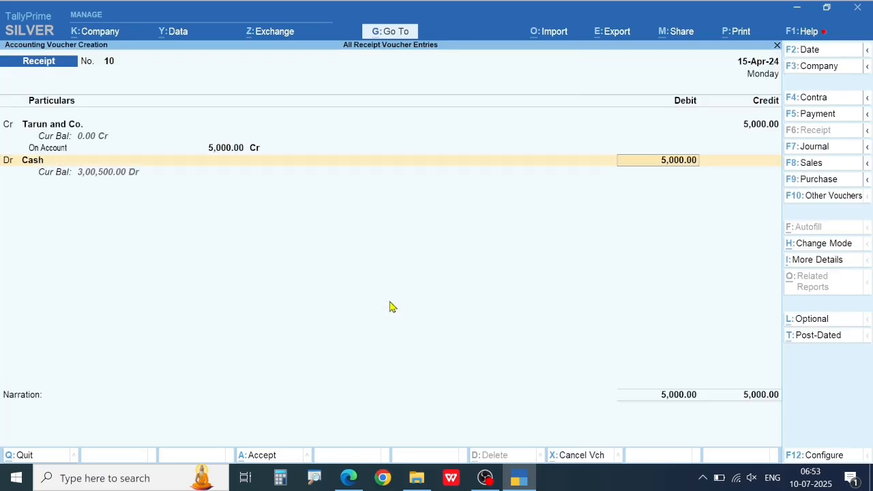
key("Return")
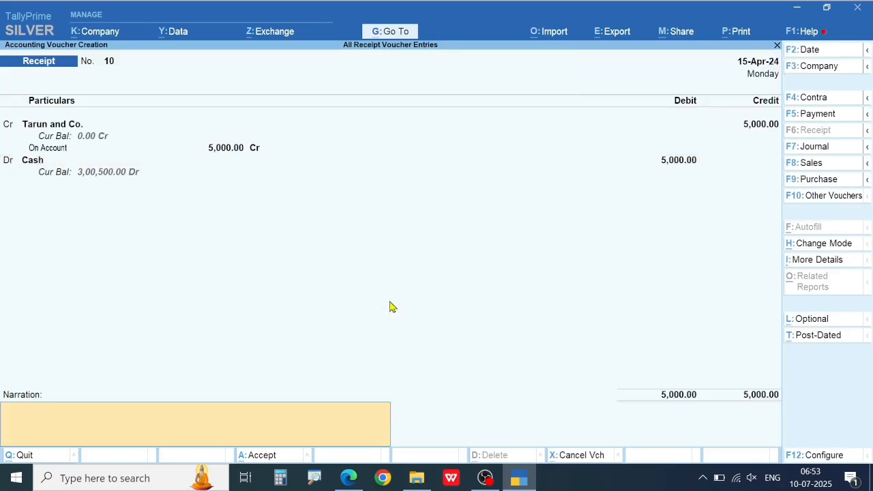
key("Return")
key("Return")
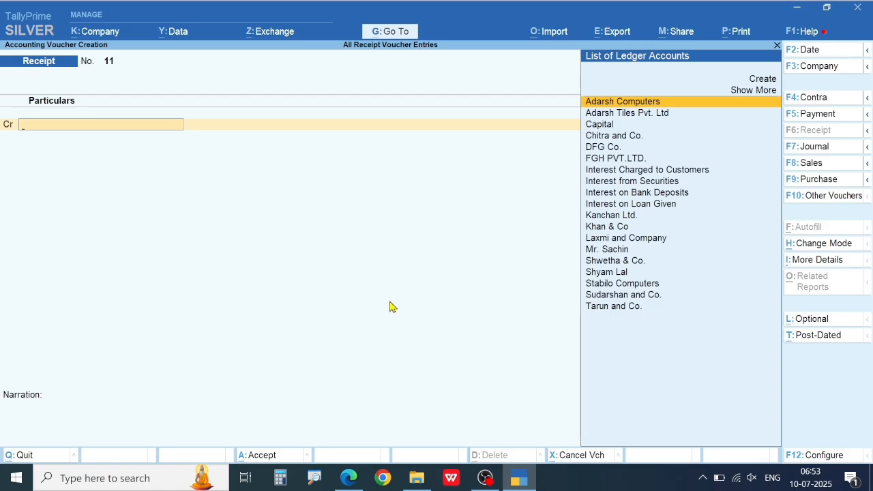
- Review the online collections at AXIS Bank in the PDF's next transaction and set the new receipt voucher's date to 1-5-2024
key("alt+Tab")
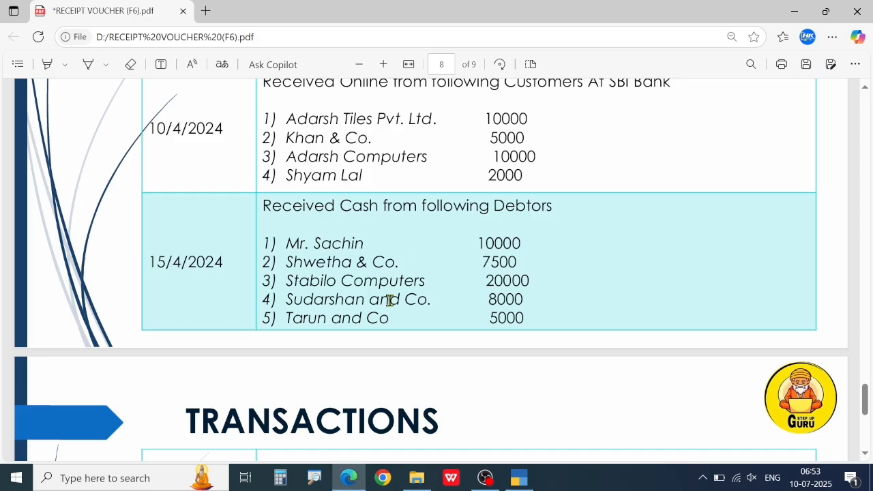
scroll(389, 300, "down", 5)
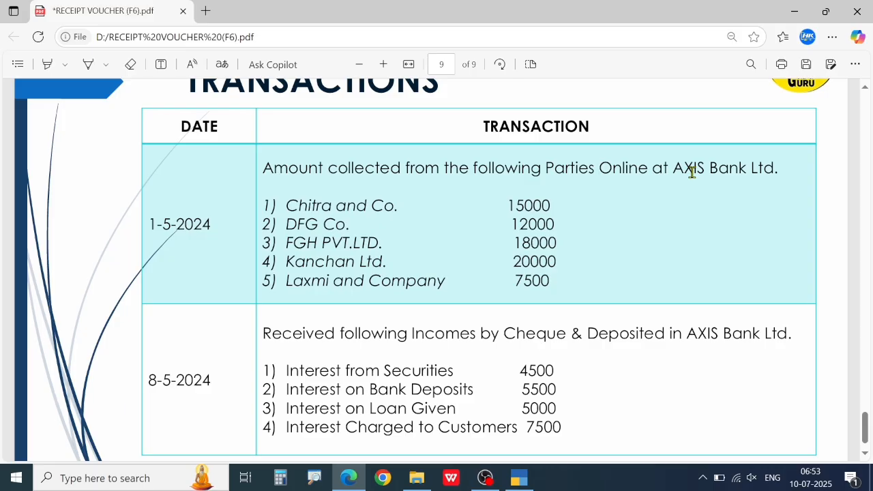
key("alt+Tab")
key("F2")
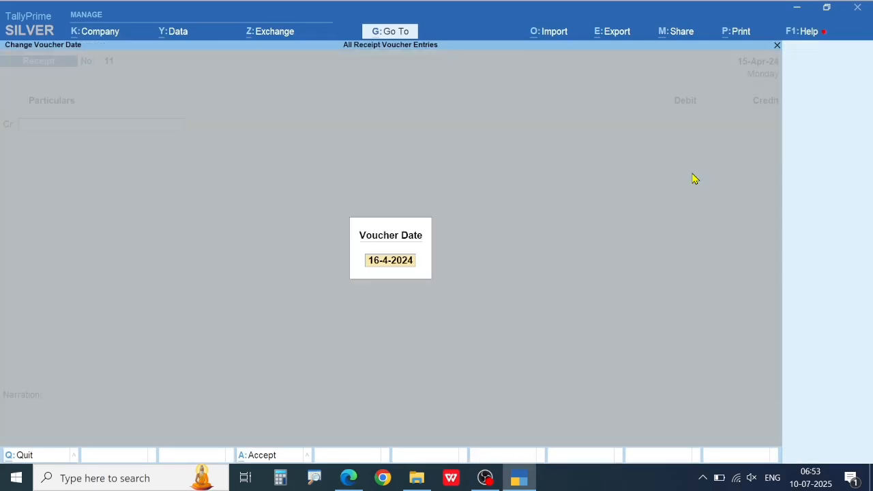
type("1-5")
key("Return")
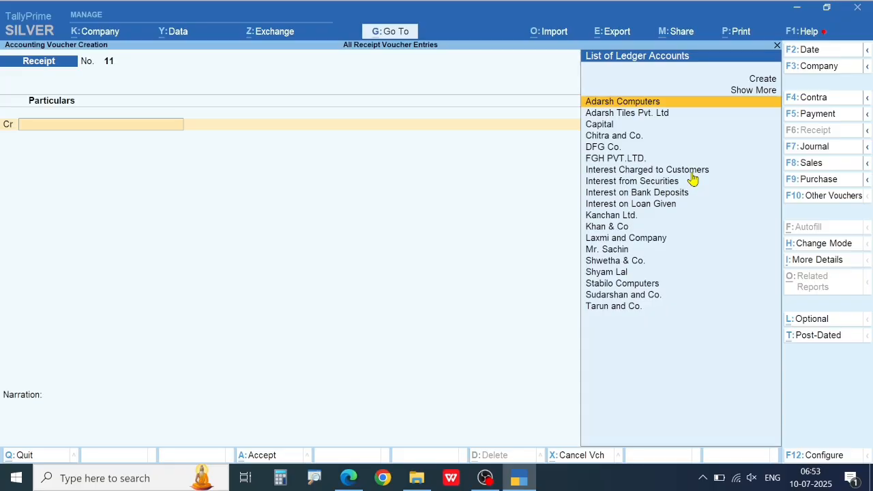
- Look up the first 1-5-2024 party in the PDF, credit Chitra and Co. with 15,000, and adjust it On Account
key("alt+Tab")
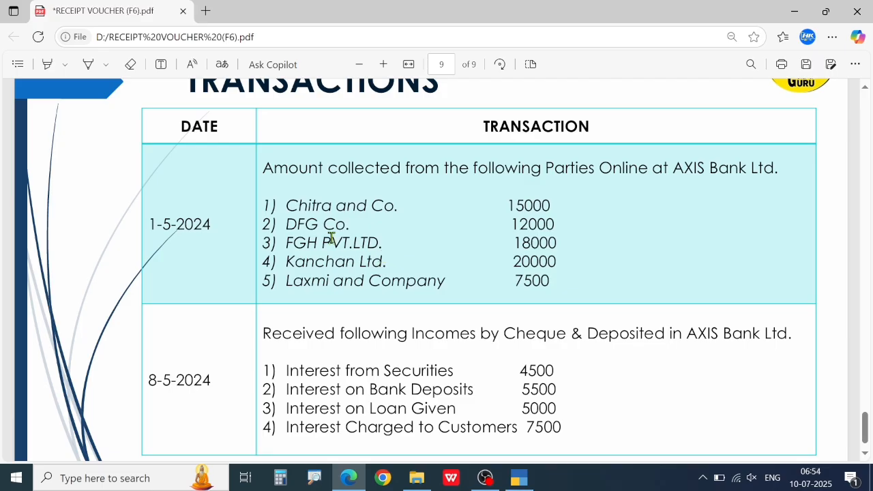
key("alt+Tab")
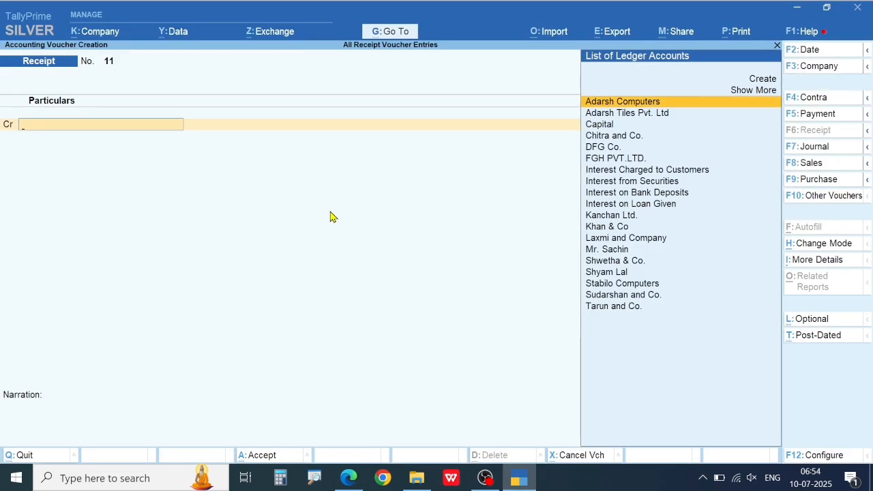
type("CH")
key("Return")
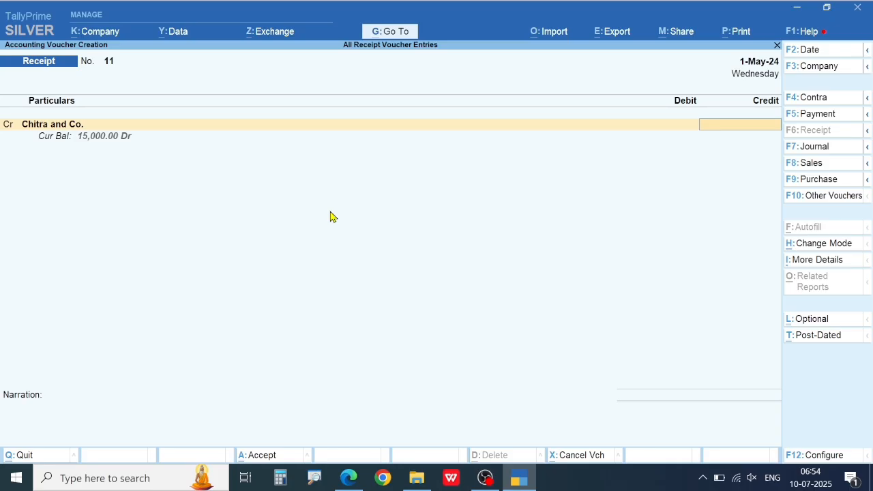
type("15,000")
key("Return")
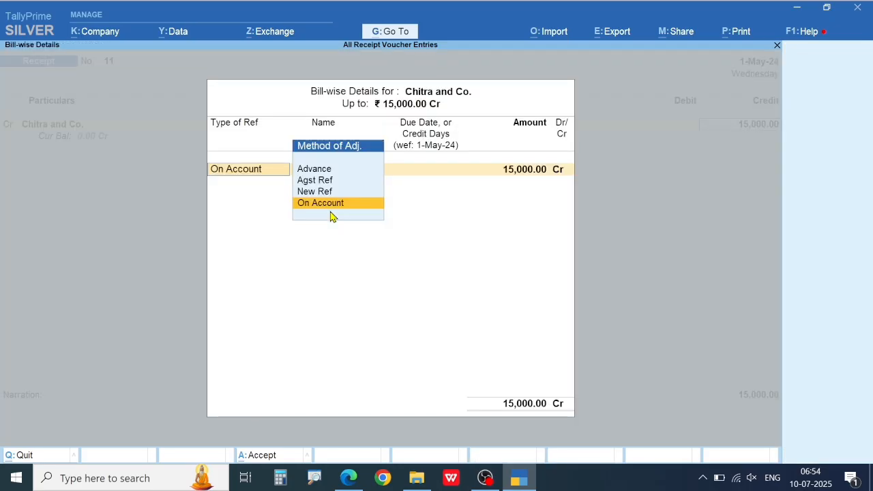
key("Return")
key("Return")
key("Return")
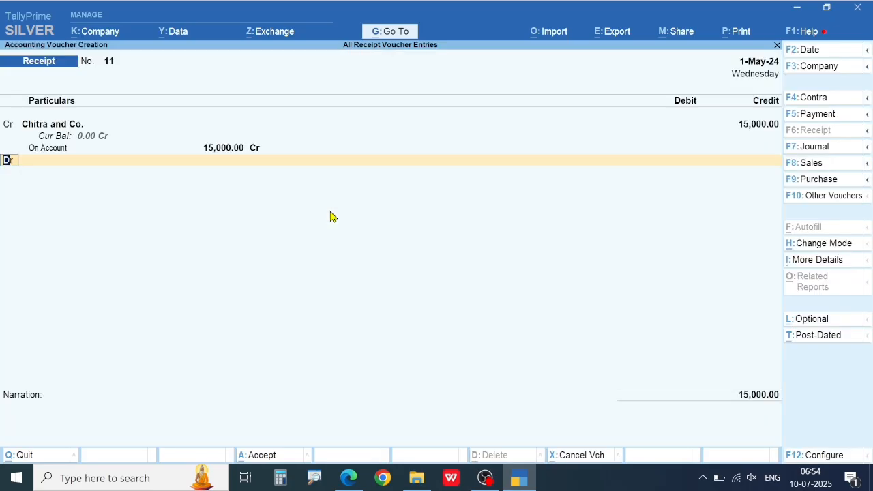
- Check the PDF's second party and add a credit line for DFG Co. with 12,000, adjusted On Account
type("CR")
key("Return")
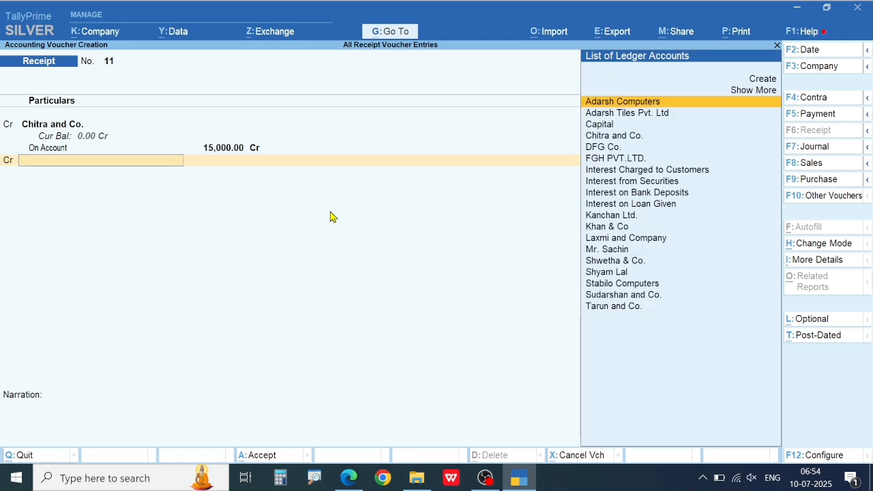
key("alt+Tab")
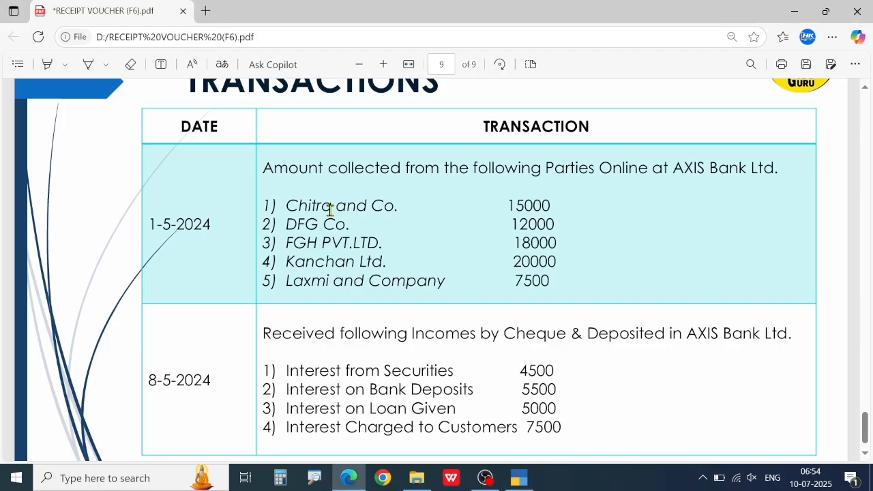
key("alt+Tab")
type("DFG")
key("Return")
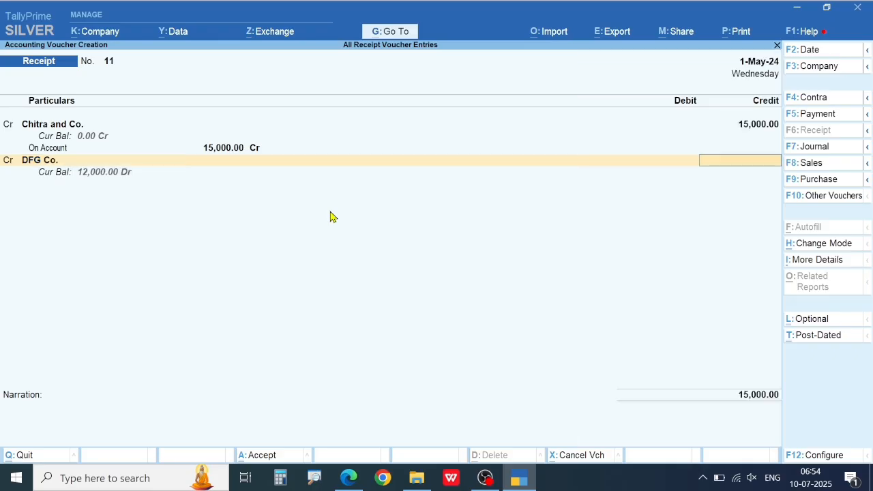
type("12,000")
key("Return")
key("Return")
key("Return")
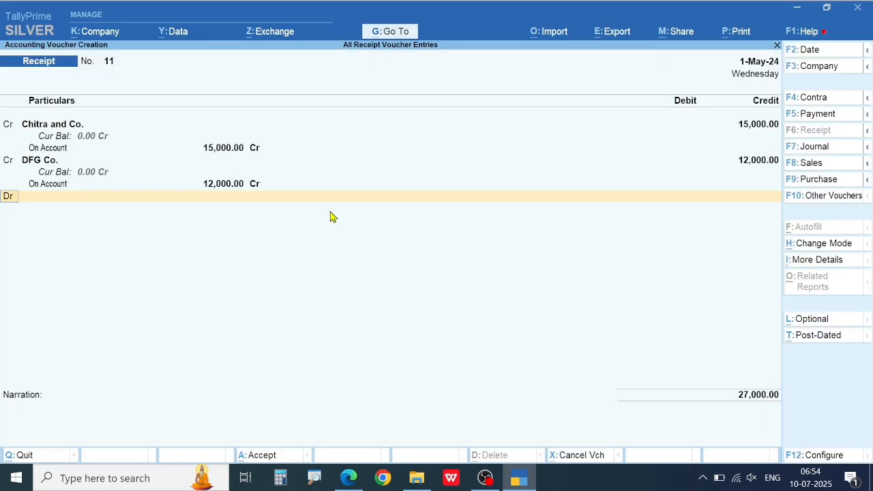
- Check the PDF's third party and add a credit line for FGH PVT.LTD. with 18,000, adjusted On Account
key("Return")
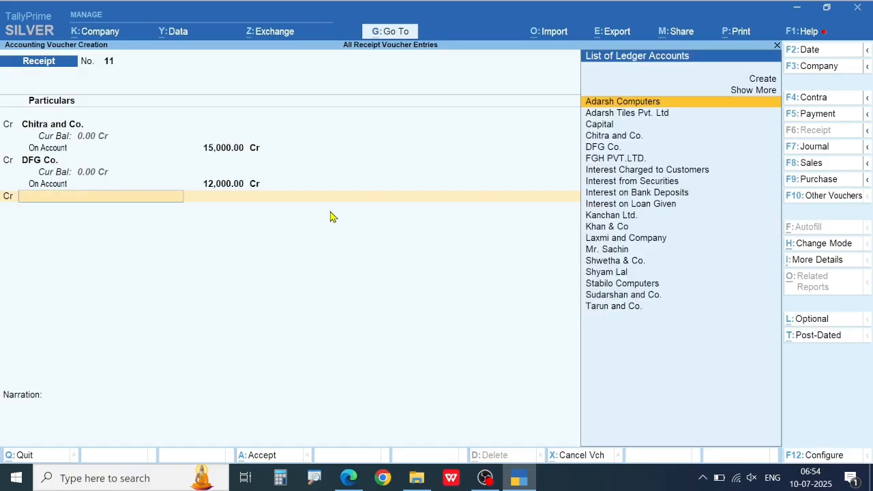
key("alt+Tab")
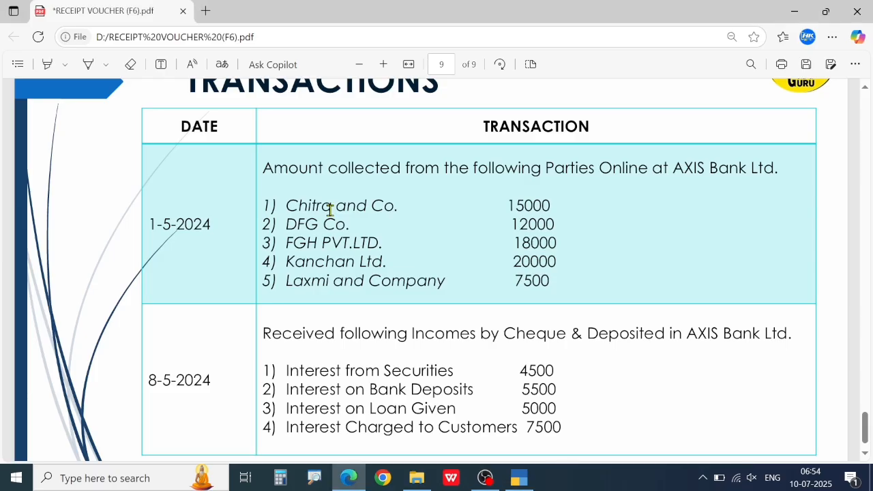
key("alt+Tab")
type("FGH")
key("Return")
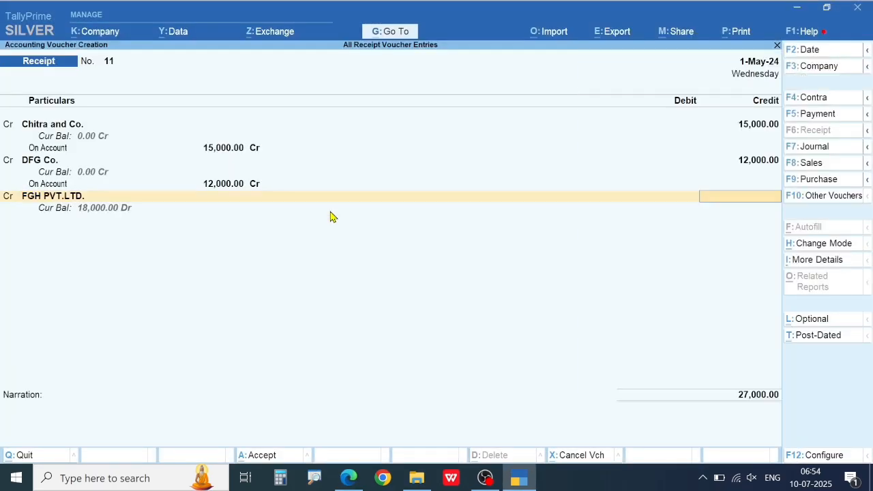
type("18000")
key("Return")
key("Return")
key("Return")
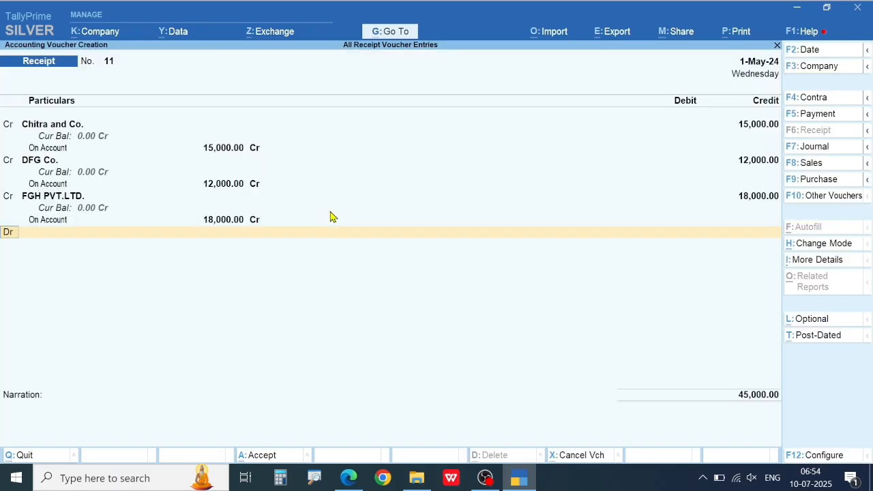
- Check the PDF's fourth party and add a credit line for Kanchan Ltd. with 20,000, adjusted On Account
key("BackSpace")
key("c")
key("Return")
key("alt+Tab")
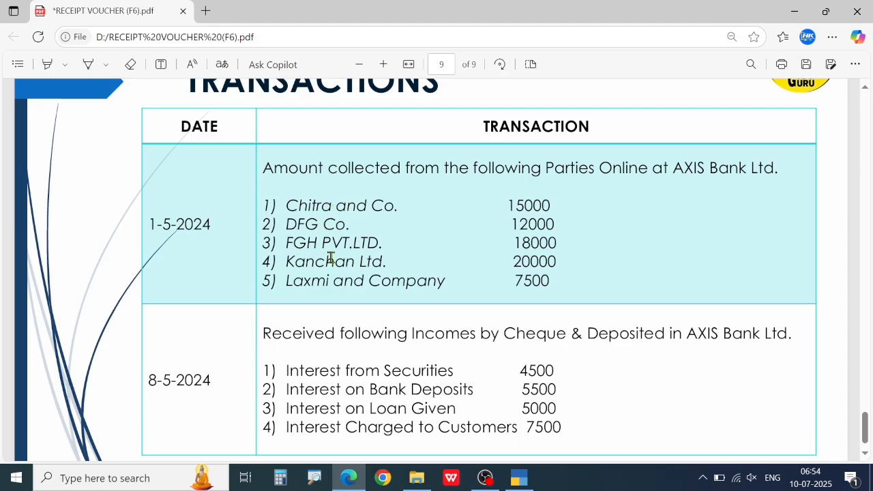
key("alt+Tab")
type("KAN")
key("Return")
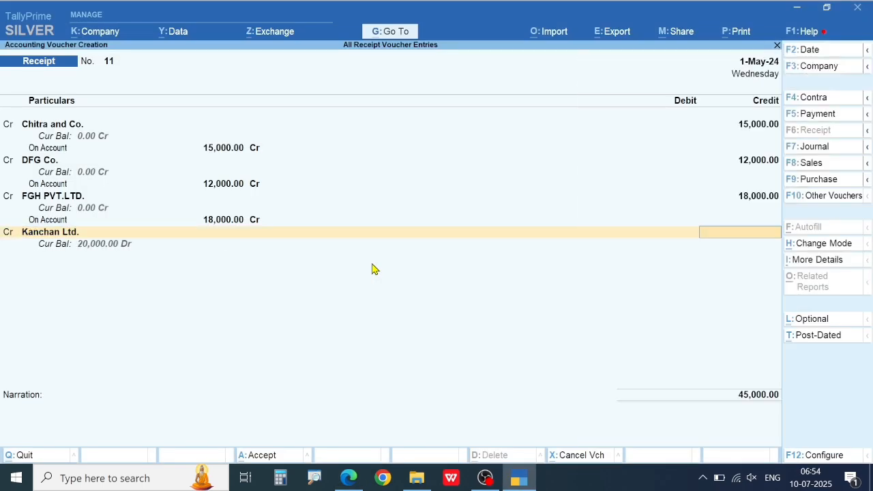
type("20,000")
key("Return")
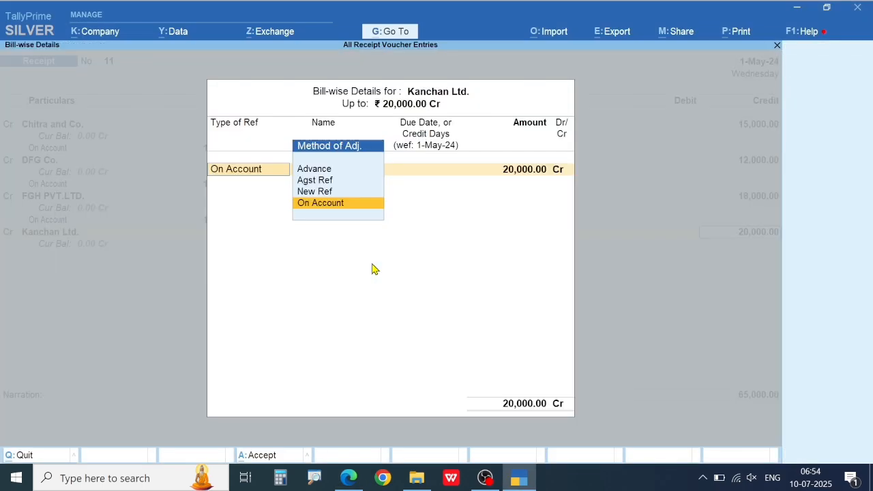
key("Return")
key("Return")
key("Return")
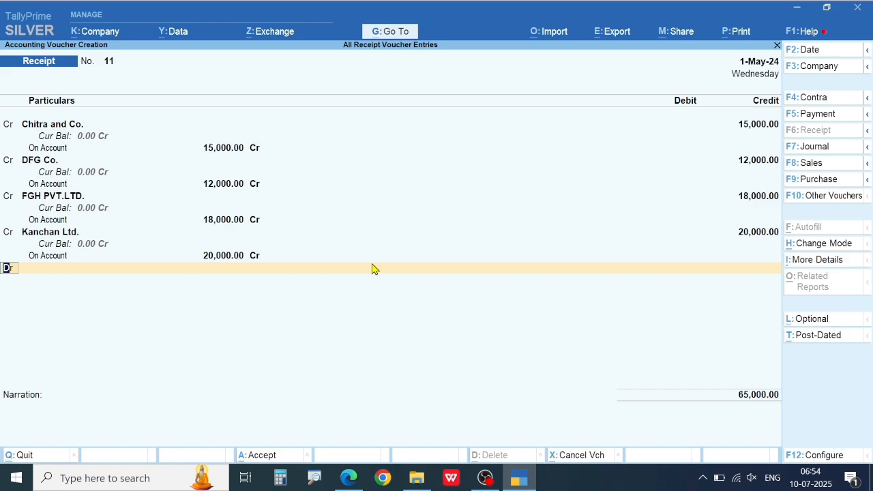
- Check the PDF's fifth party and add a credit line for Laxmi and Company with 7,500, adjusted On Account
key("c")
key("Return")
key("alt+Tab")
key("alt+Tab")
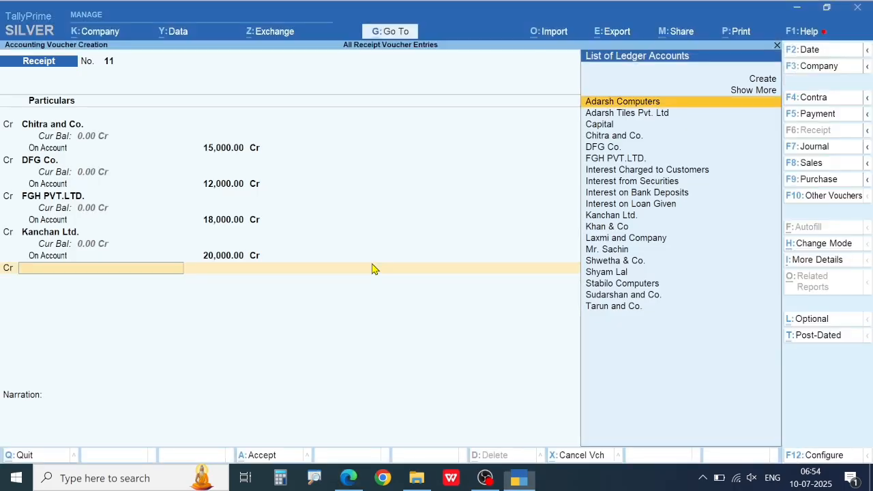
type("LAX")
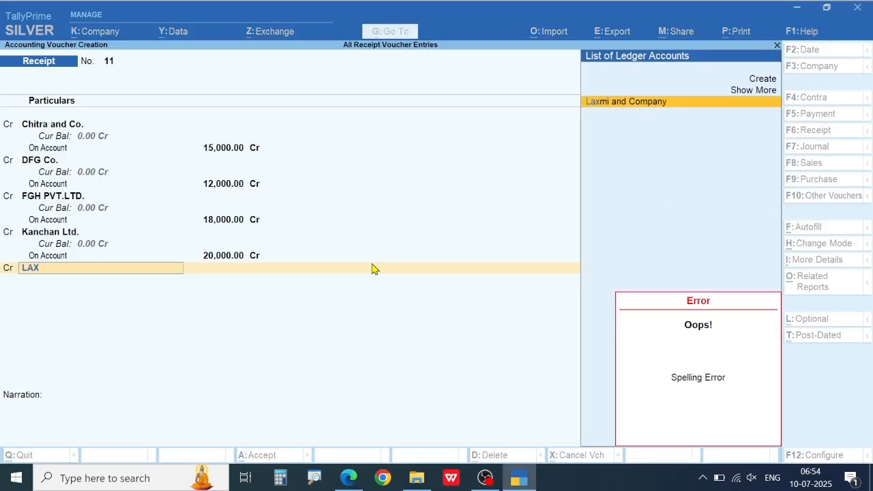
key("Return")
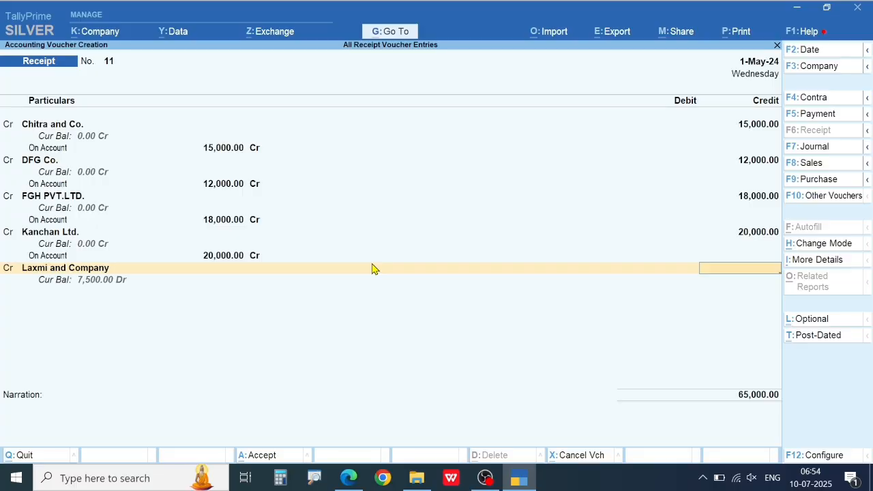
type("7,500")
key("Return")
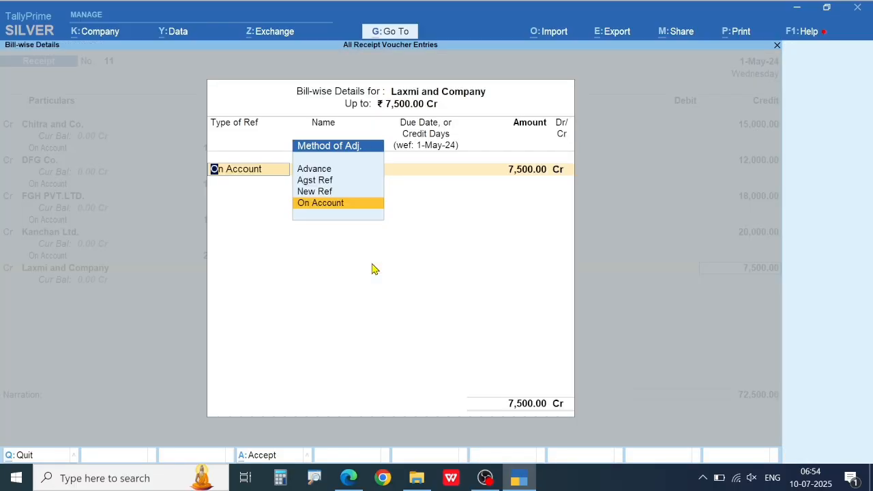
key("Return")
key("Return")
key("Return")
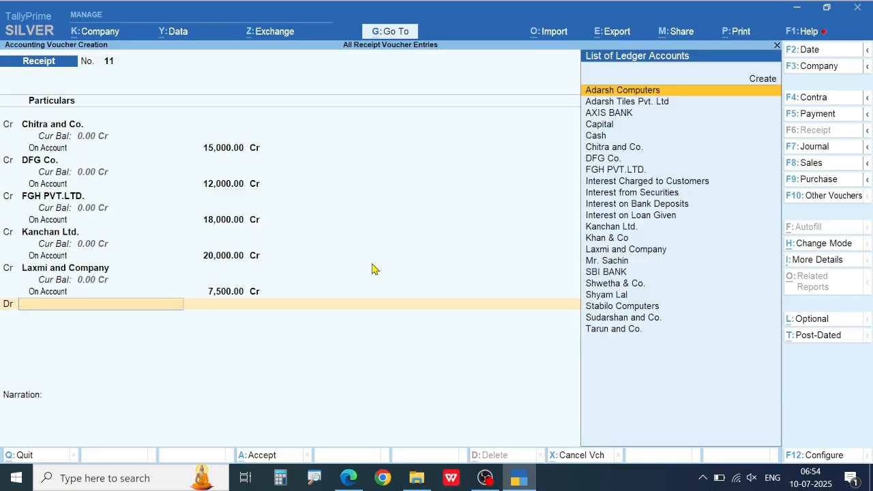
- Check the receiving bank in the PDF and debit AXIS BANK with 15,000 for the first party's collection
key("alt+Tab")
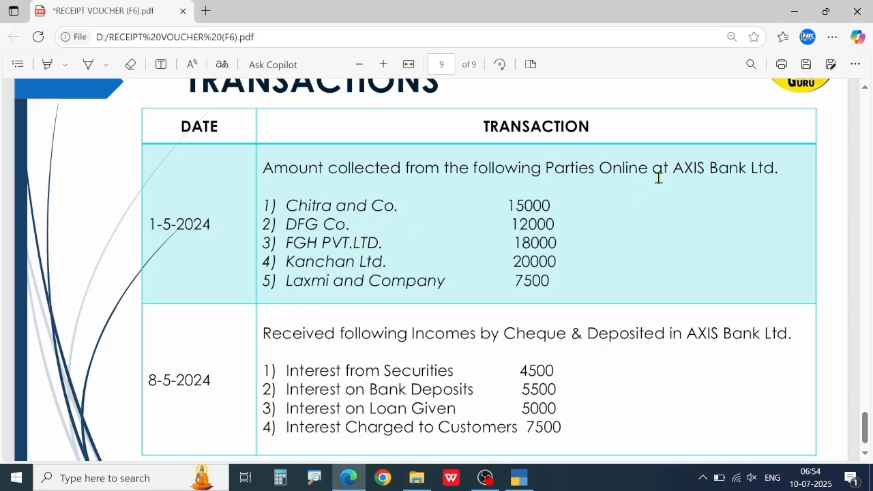
key("alt+Tab")
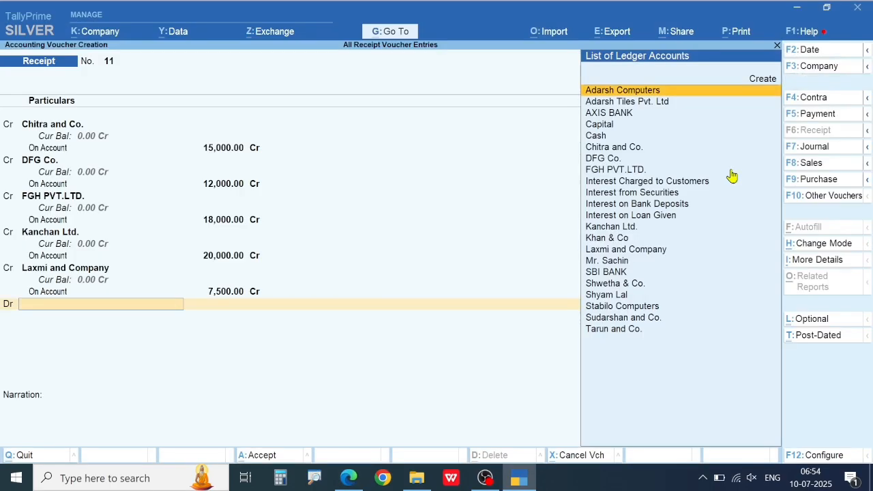
type("AX")
key("Return")
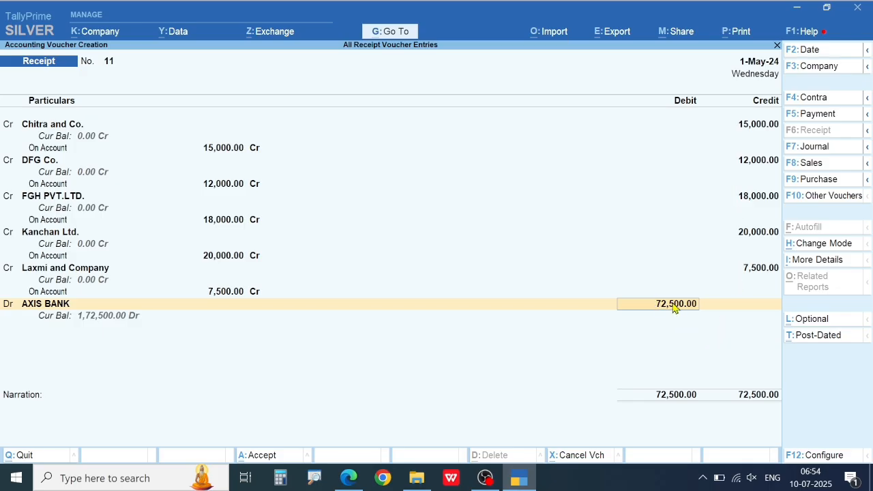
key("shift+Tab")
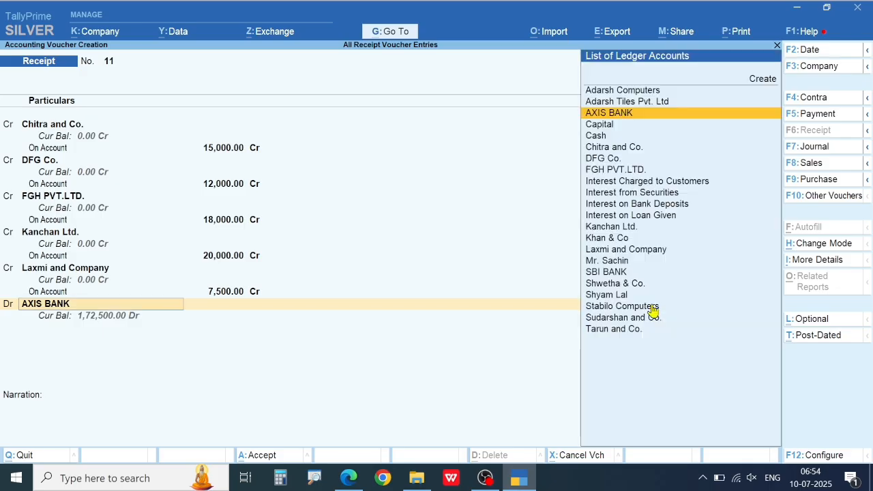
key("Return")
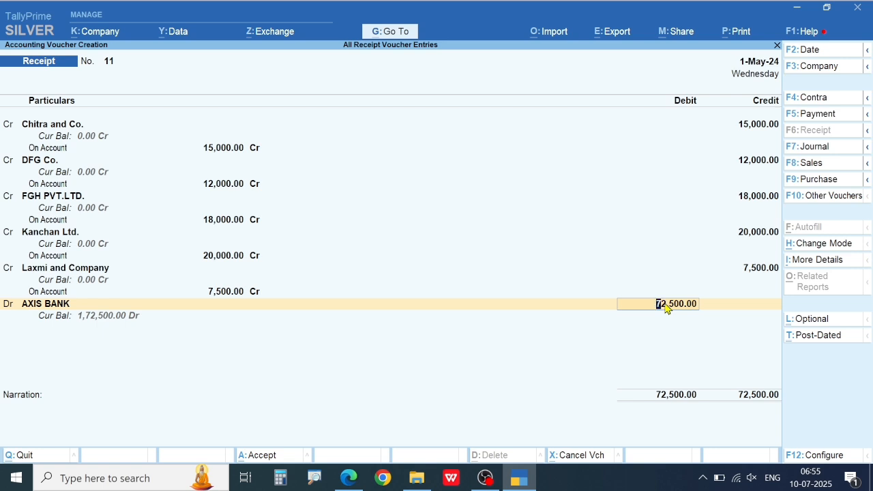
type("15000")
key("Return")
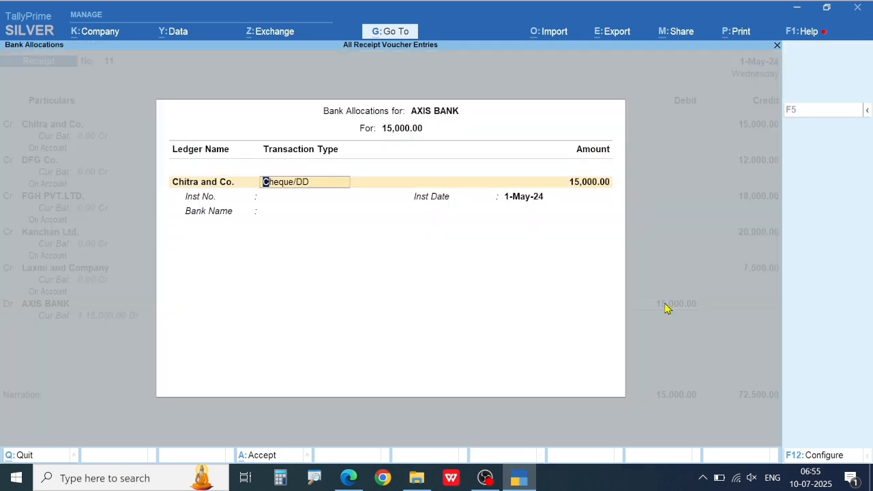
- Allocate the 15,000 AXIS BANK debit to Chitra and Co. as an e-Fund Transfer, leaving the instrument details blank
left_click(225, 186)
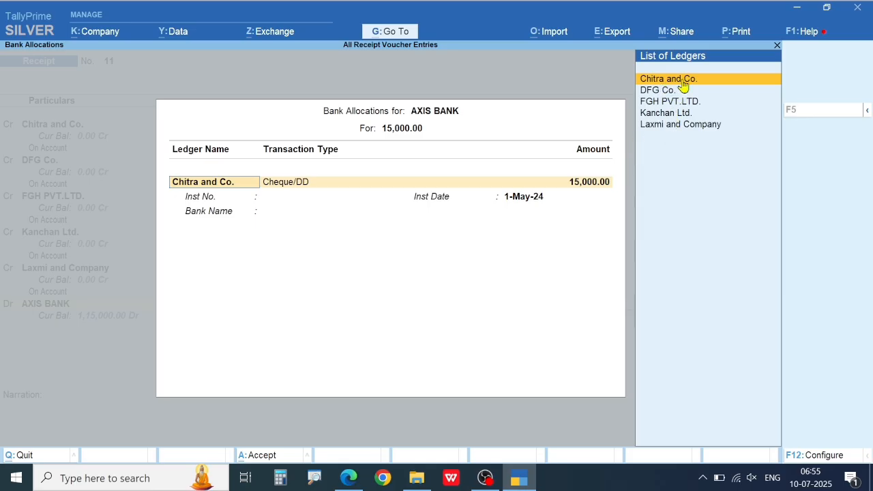
key("Return")
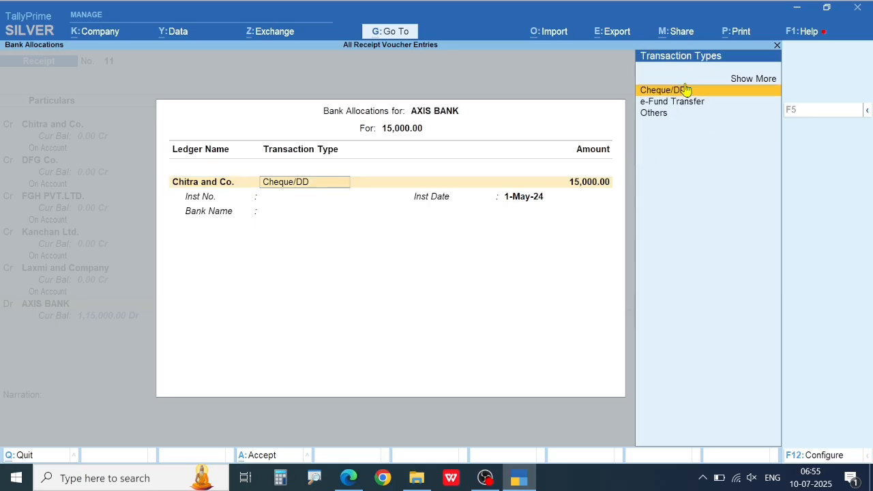
key("Down")
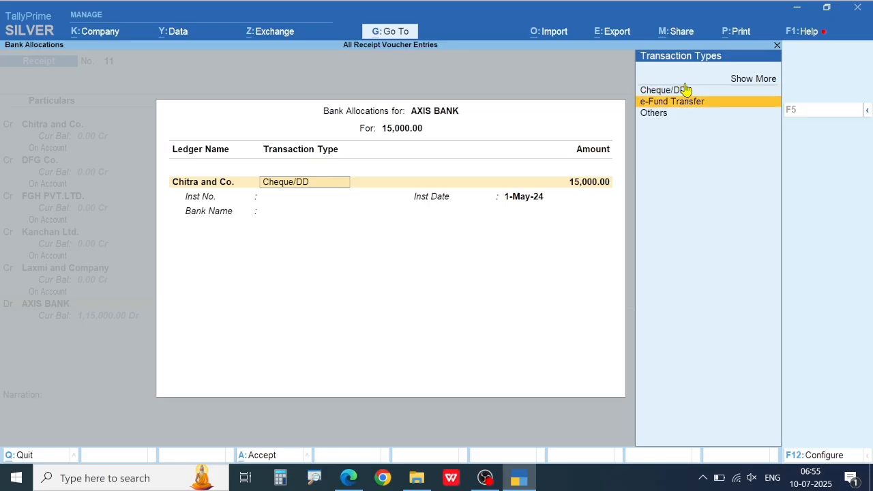
key("Return")
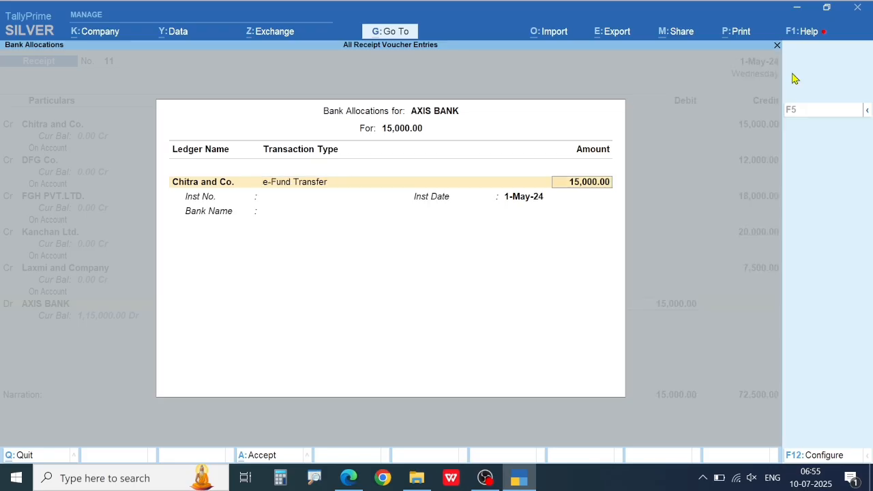
key("Return")
key("Return")
key("Return")
key("Return")
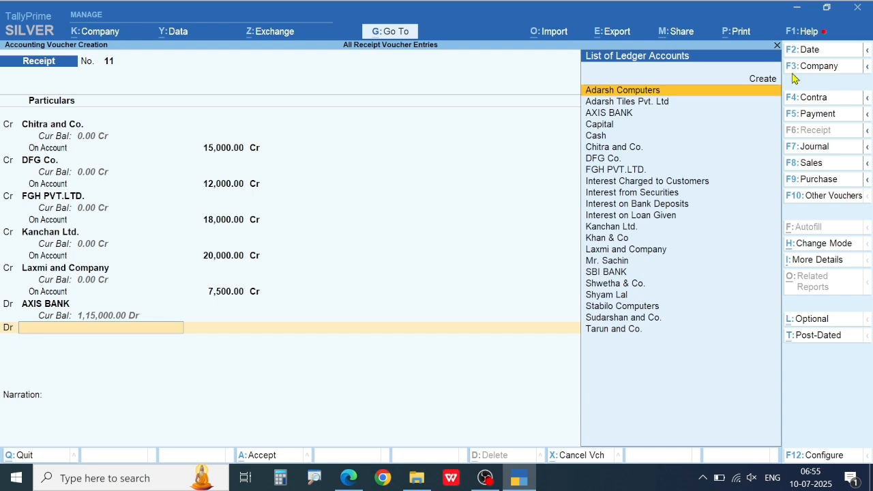
- Add a second AXIS BANK debit line of 12,000 and open its bank allocations
type("ax")
key("Return")
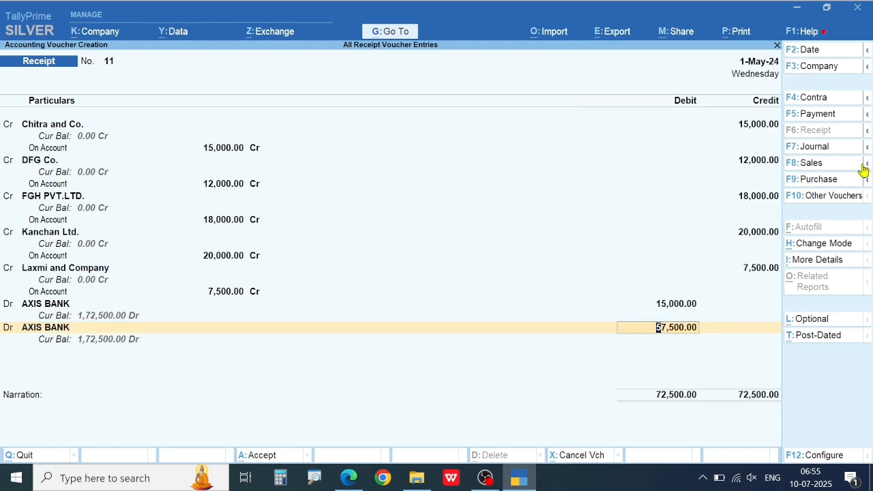
type("12000")
key("Return")
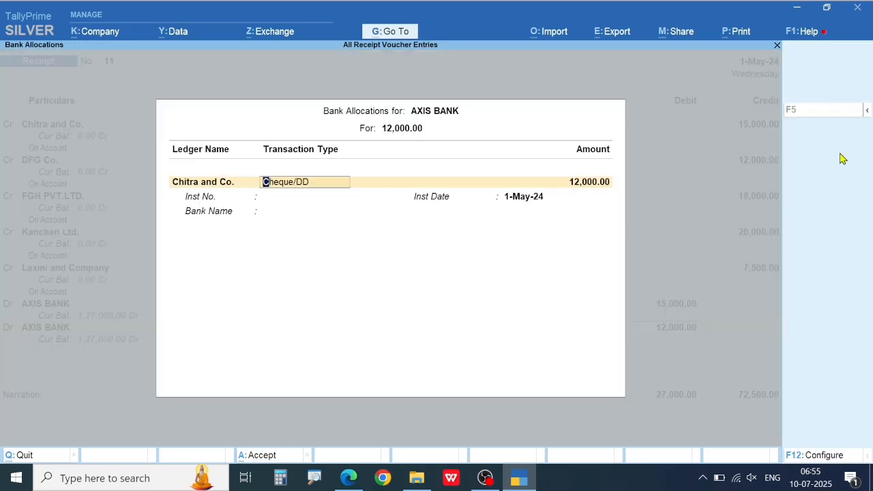
- Allocate the 12,000 AXIS BANK debit to DFG Co. as an e-Fund Transfer, leaving the instrument details blank
left_click(208, 186)
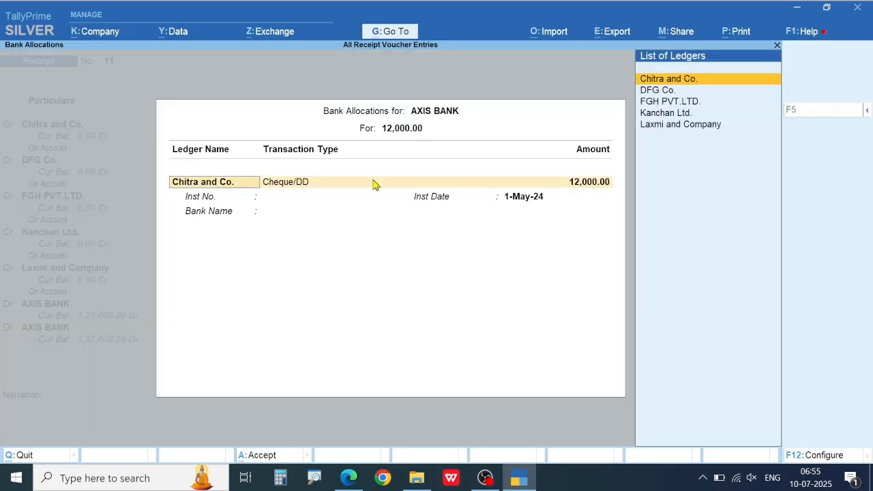
left_click(657, 90)
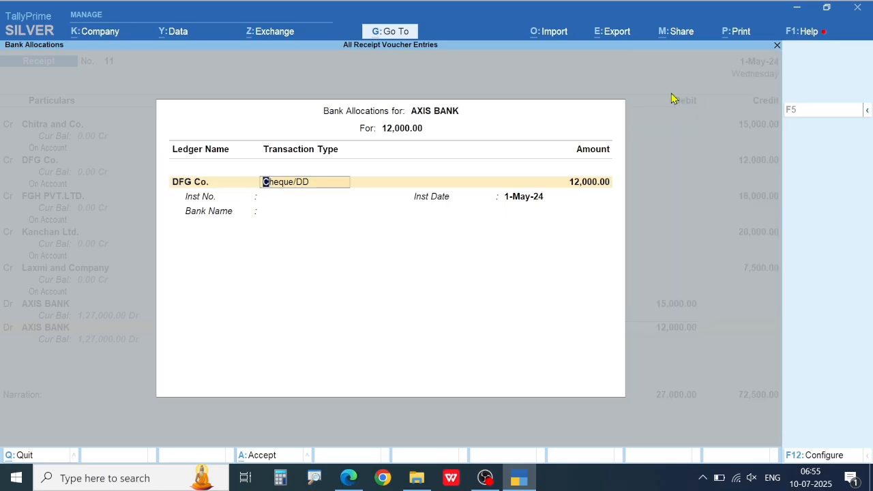
left_click(672, 99)
key("Return")
key("Return")
key("Return")
key("Return")
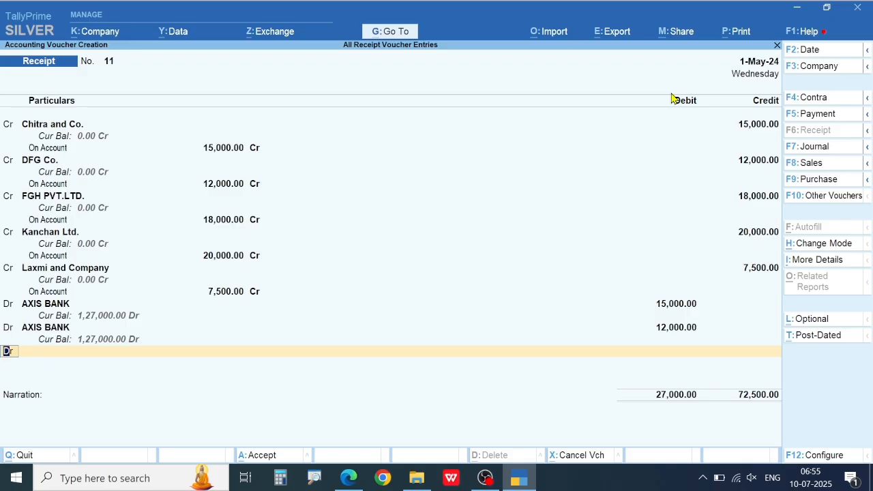
- Add a third AXIS BANK debit line of 18,000 and open its bank allocations
key("Return")
type("AX")
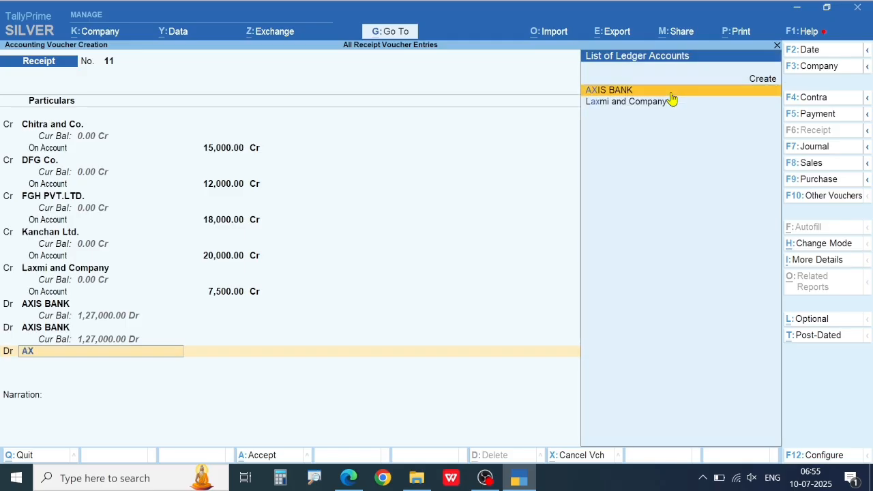
key("Return")
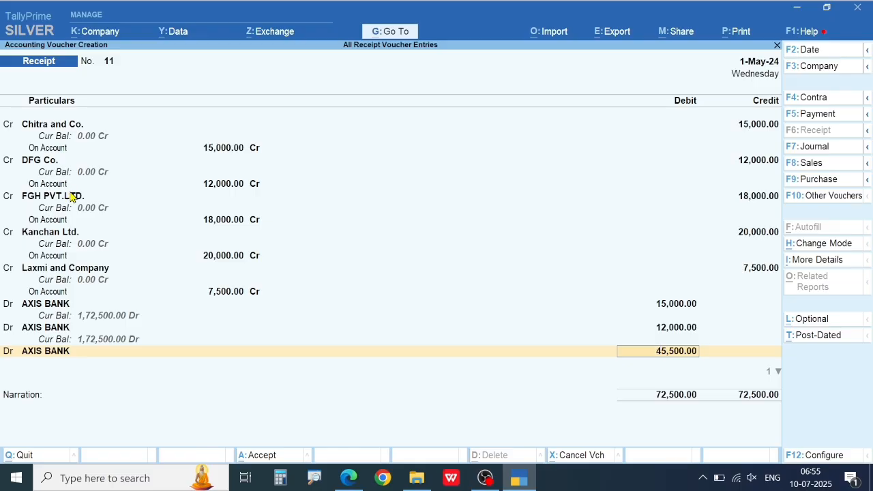
type("18,000")
key("Return")
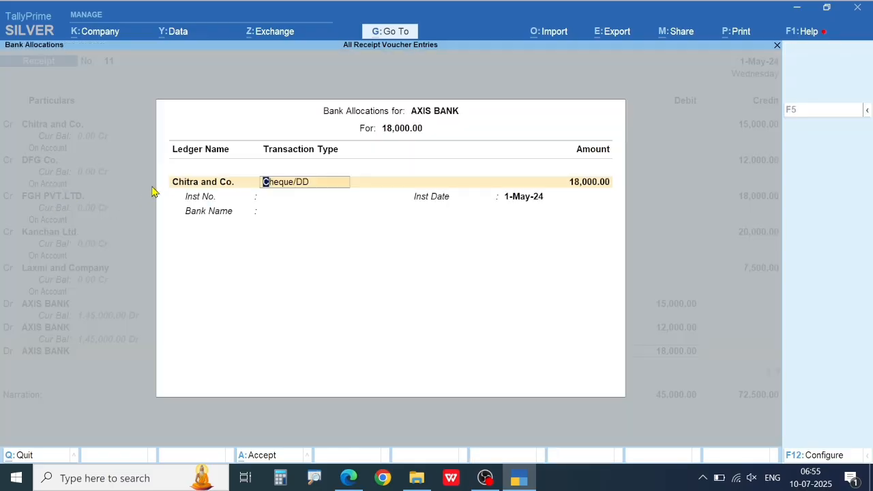
- Allocate the 18,000 AXIS BANK debit to FGH PVT.LTD. as an e-Fund Transfer, leaving the instrument number and bank name blank
left_click(179, 184)
left_click(663, 104)
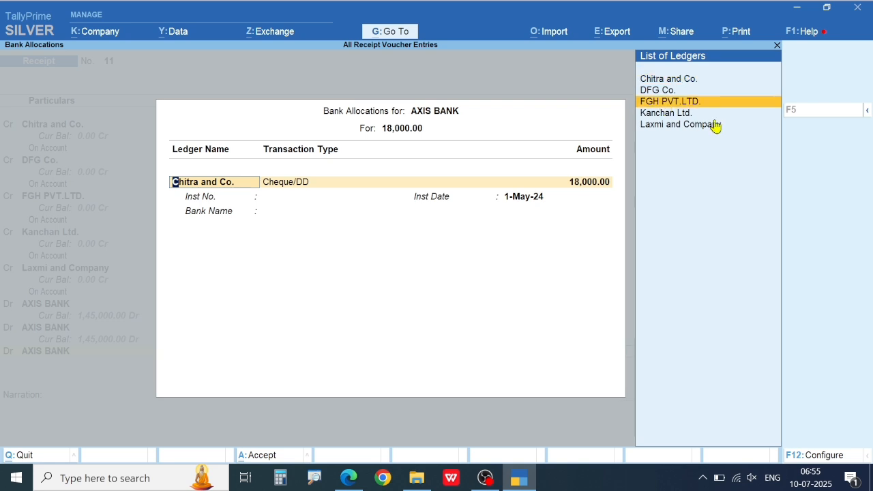
key("Return")
key("Down")
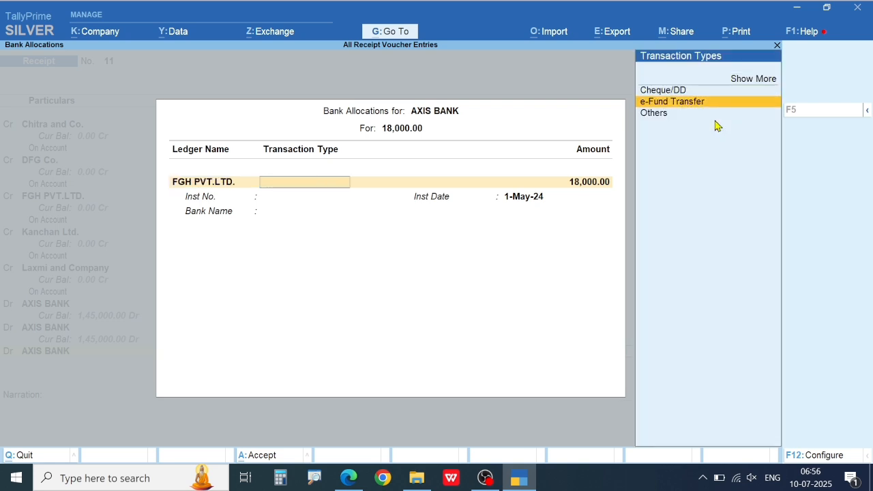
key("Return")
key("Return")
key("Return")
key("Return")
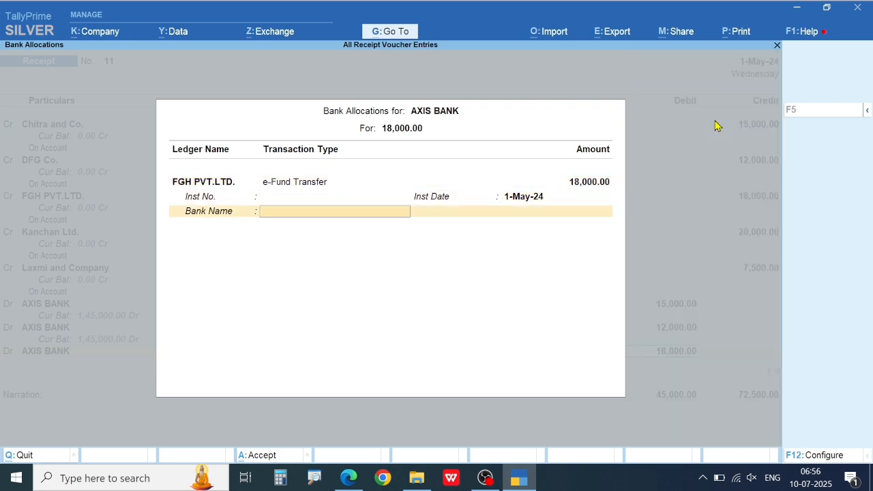
key("Return")
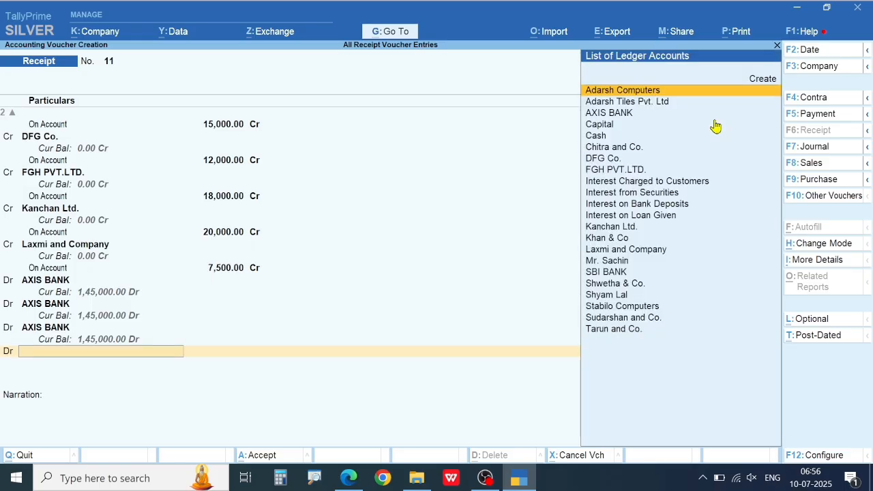
- Add a fourth AXIS BANK debit line of 20,000 and open its bank allocations
type("AX")
key("Return")
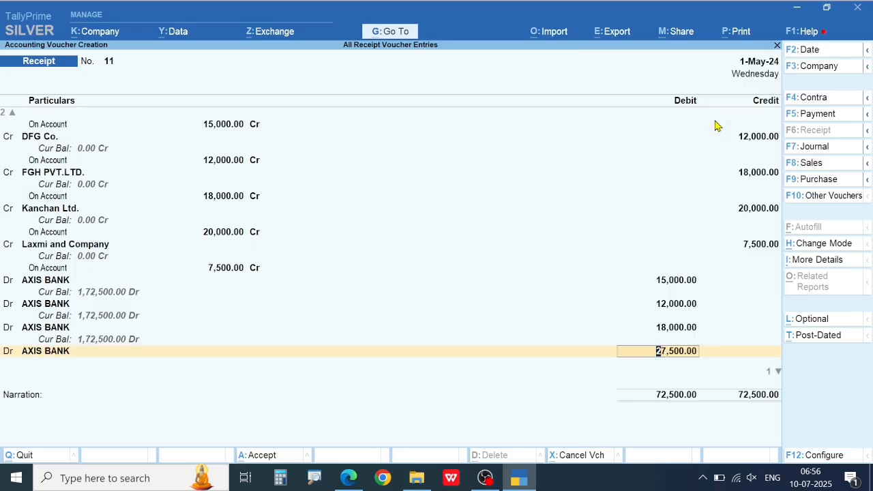
type("20000")
key("Return")
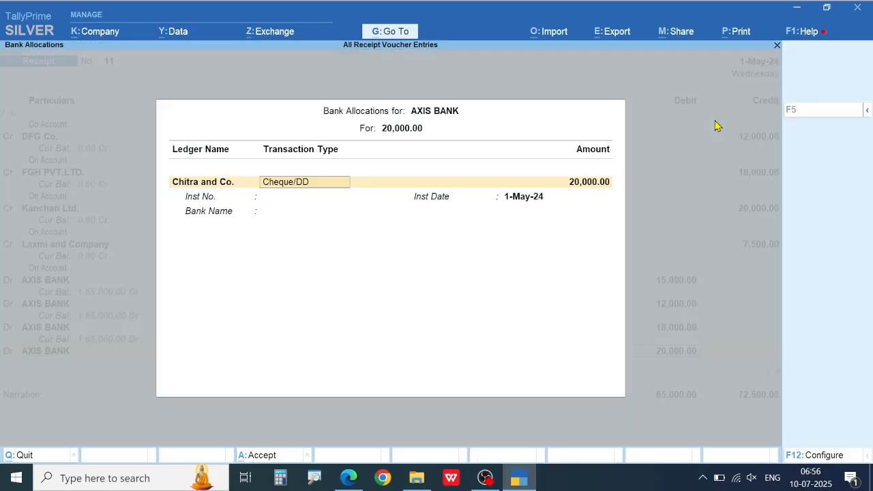
- Allocate the 20,000 AXIS BANK debit to Kanchan Ltd. as an e-Fund Transfer, leaving the instrument number and bank name blank
key("BackSpace")
key("Down")
key("Down")
key("Down")
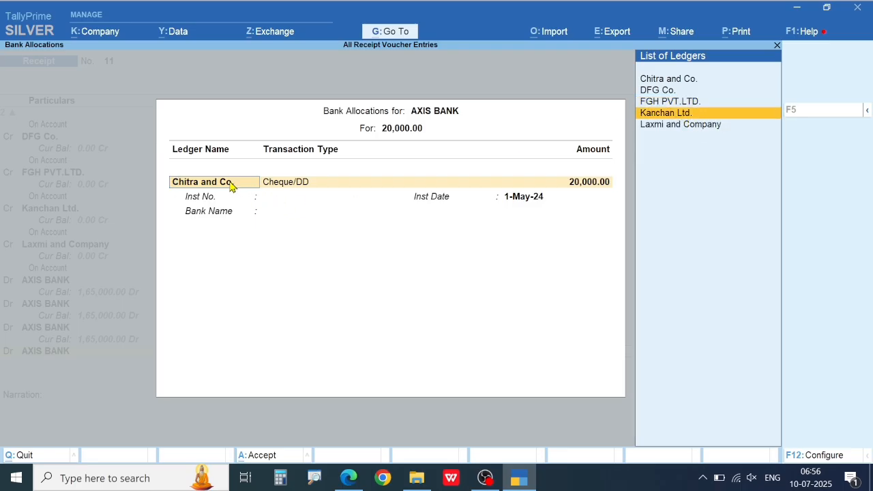
key("Return")
left_click(683, 104)
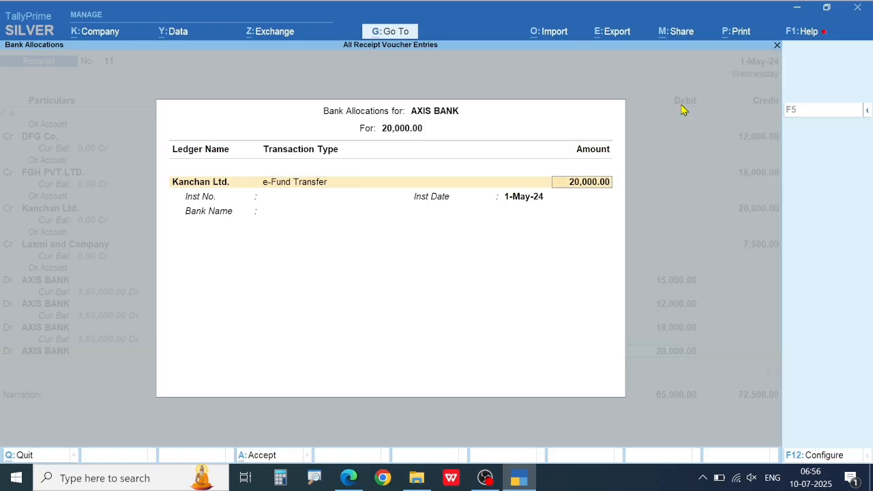
key("Return")
key("Return")
key("Return")
key("Return")
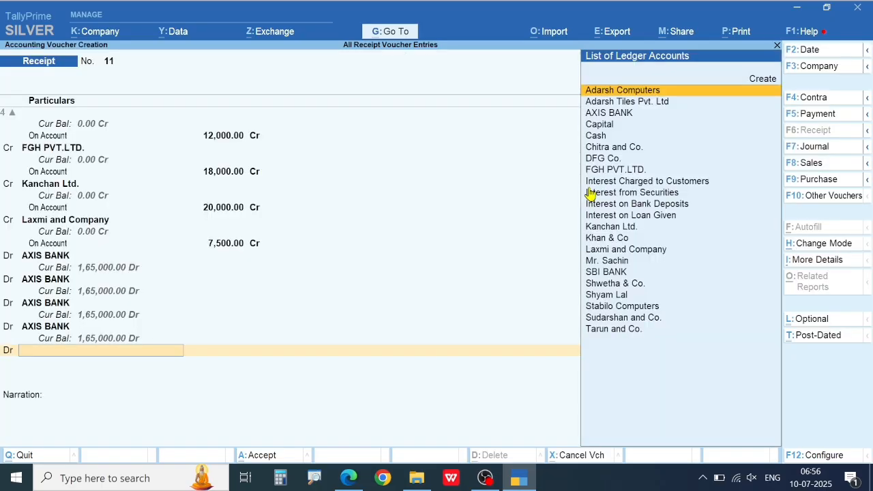
type("AX")
key("Down")
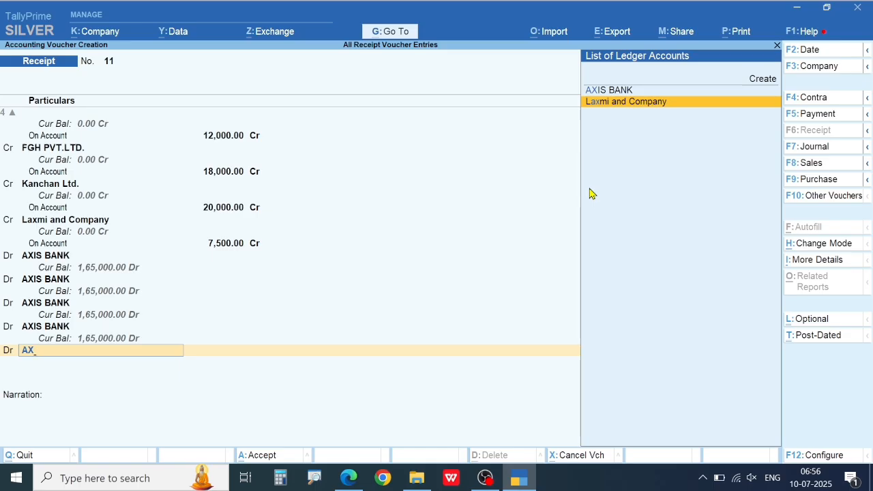
key("Return")
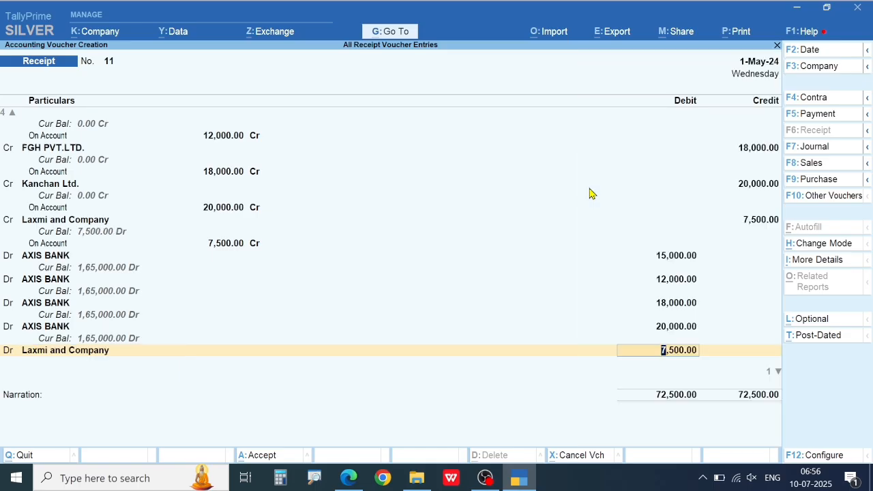
key("Return")
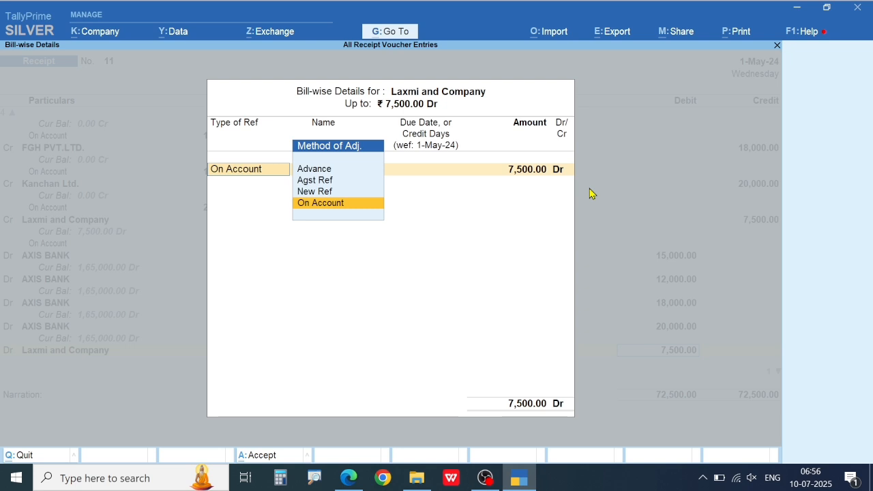
key("Escape")
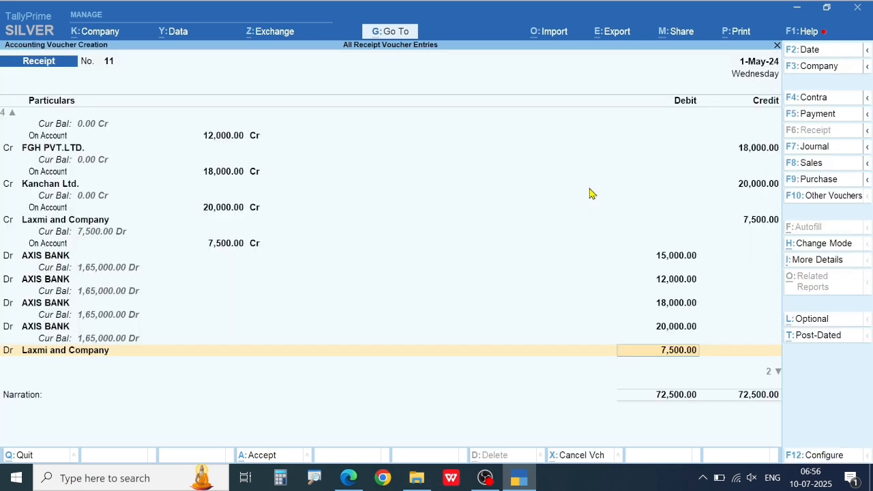
key("shift+Tab")
- Debit AXIS BANK with the remaining 7,500 on the fifth debit line and open its bank allocations
type("AX")
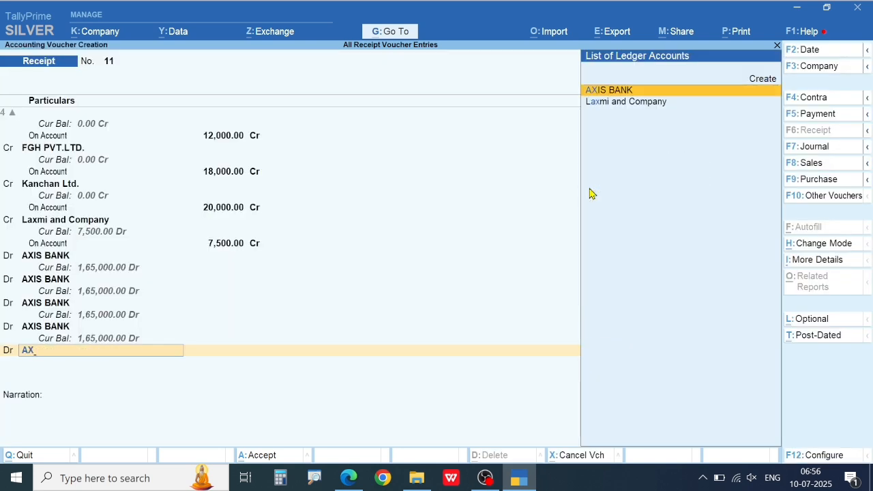
key("Return")
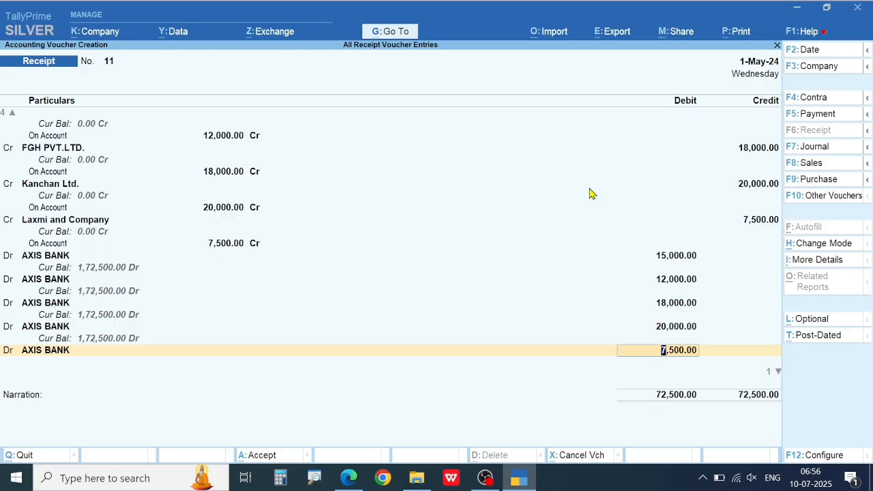
key("Return")
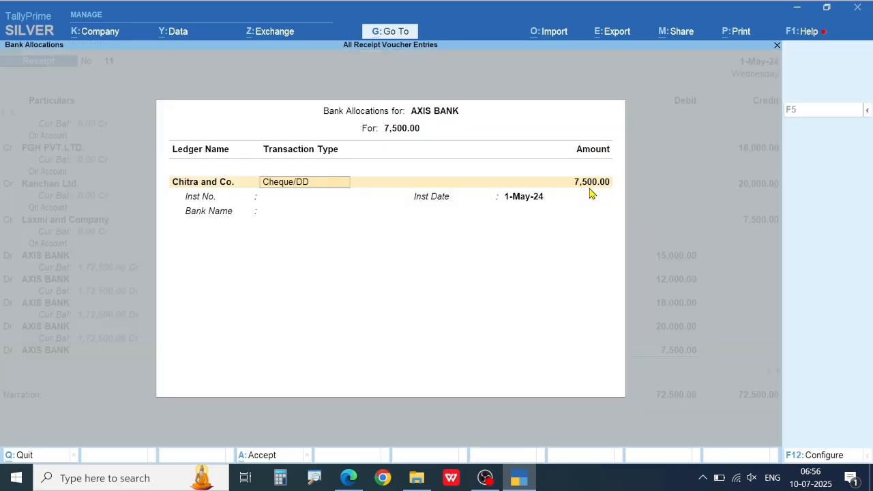
- Allocate the 7,500 AXIS BANK debit to Laxmi and Company as an e-Fund Transfer and save the voucher without a narration
left_click(204, 184)
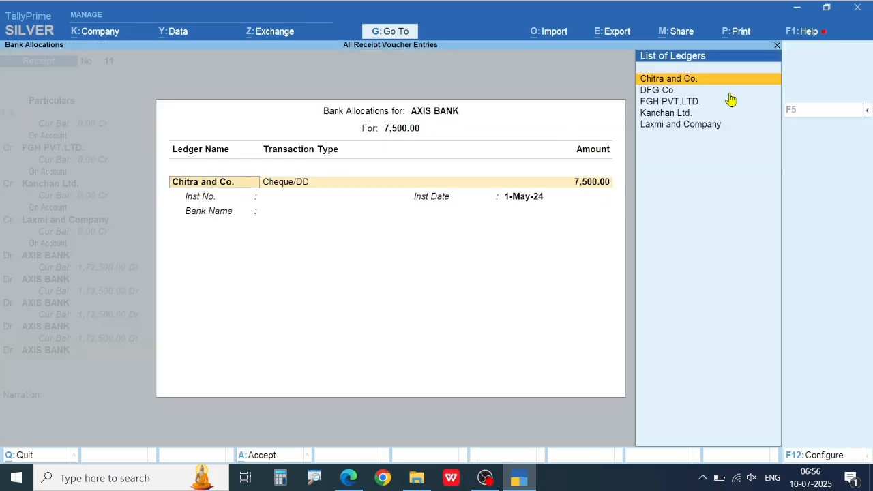
left_click(701, 132)
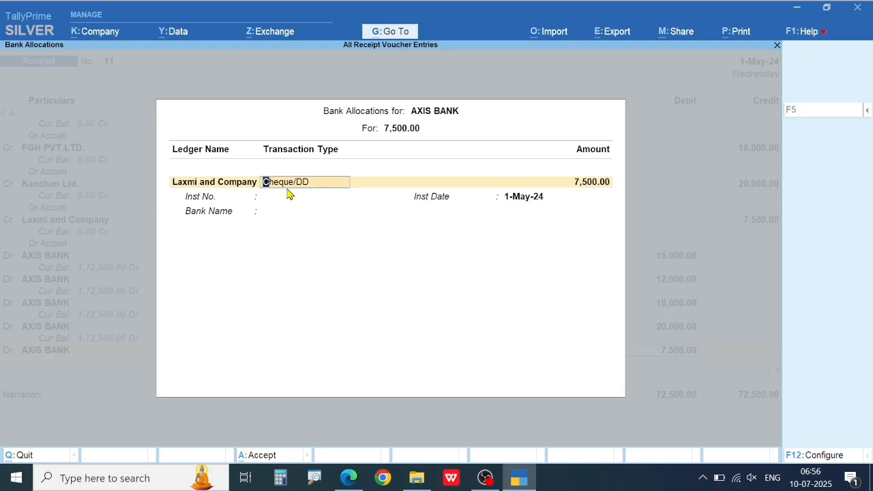
left_click(328, 187)
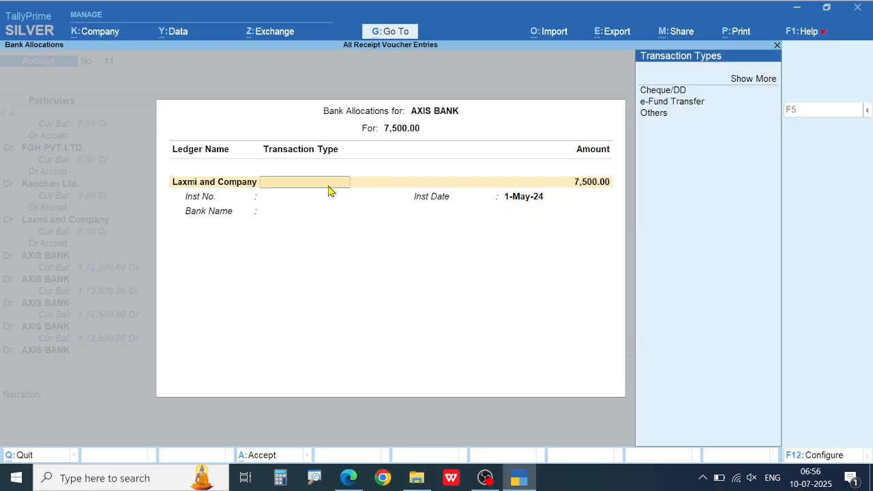
left_click(681, 109)
key("Return")
key("Return")
key("Return")
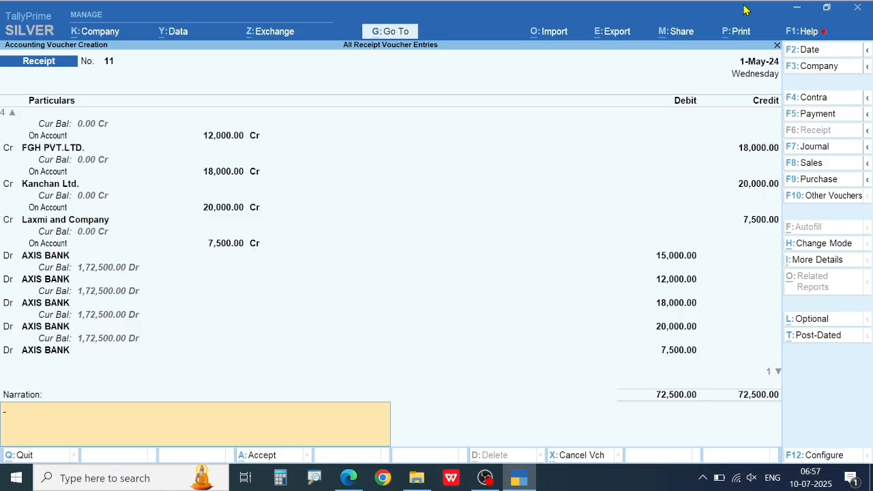
key("Return")
key("Return")
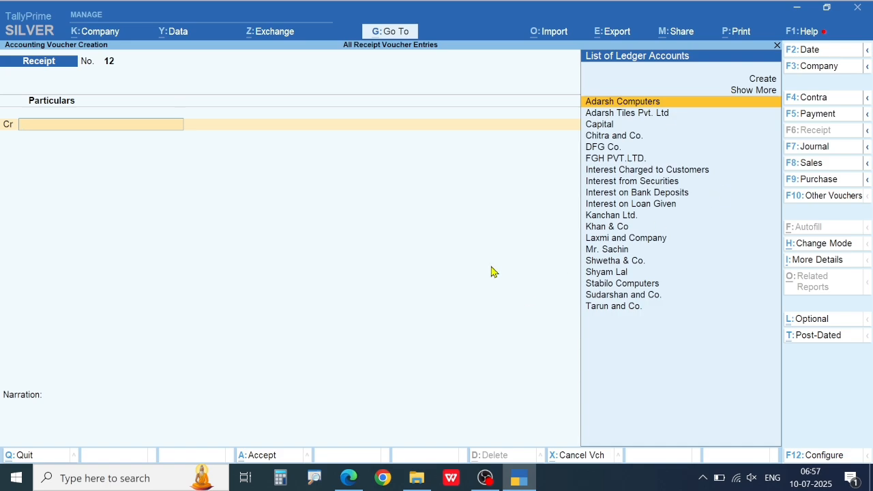
- Switch to the PDF and read the 8-5-2024 transaction's income items, amounts, payment mode and receiving bank
key("alt+Tab")
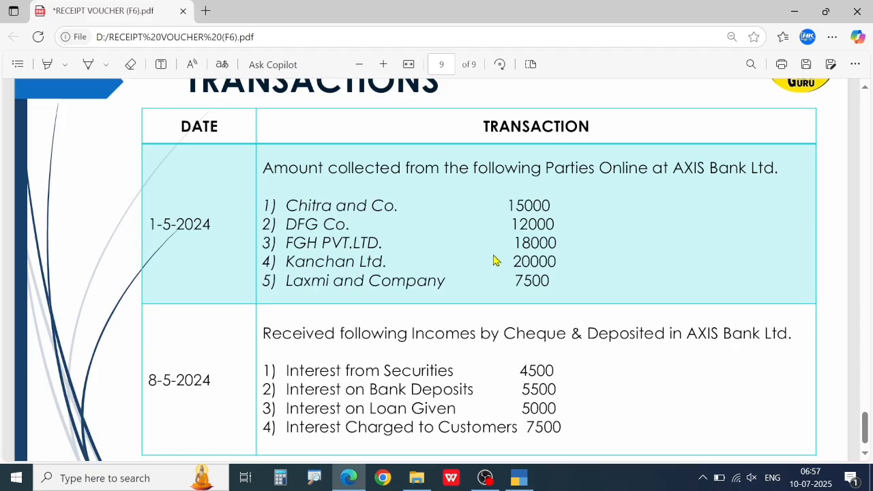
scroll(426, 280, "down", 1)
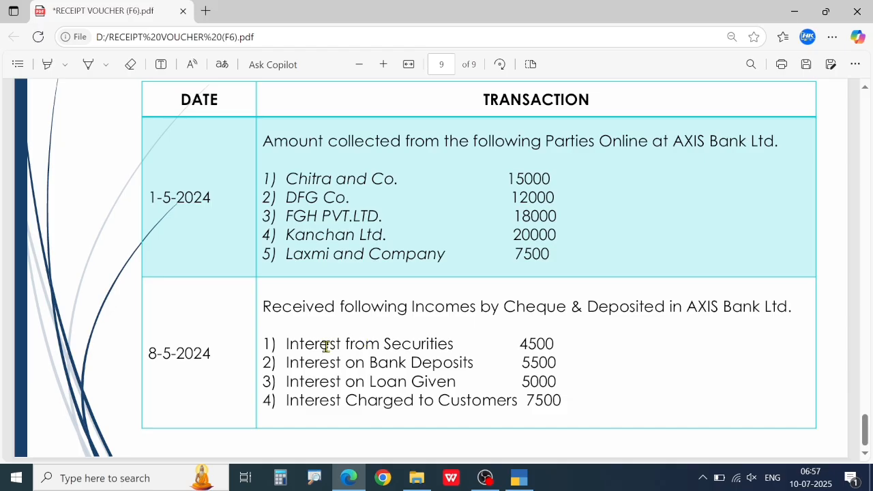
left_click_drag(313, 343, 554, 401)
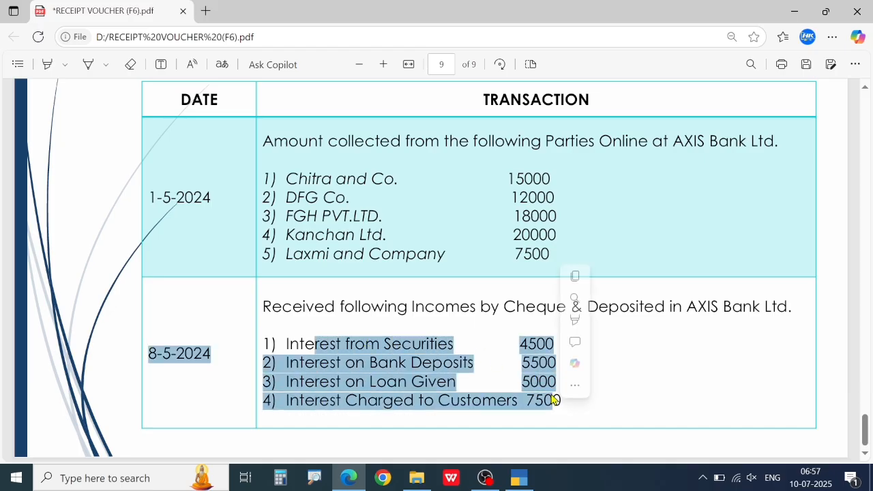
left_click(554, 400)
left_click_drag(686, 306, 795, 307)
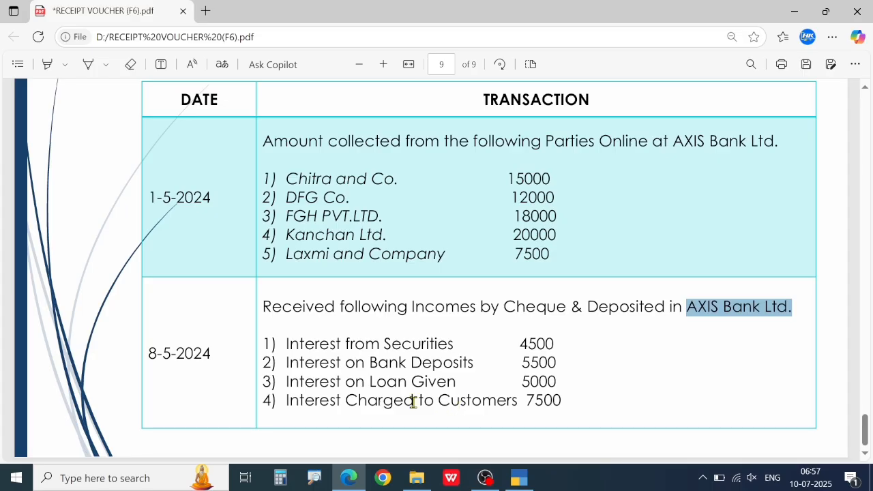
left_click_drag(298, 402, 405, 403)
left_click(388, 403)
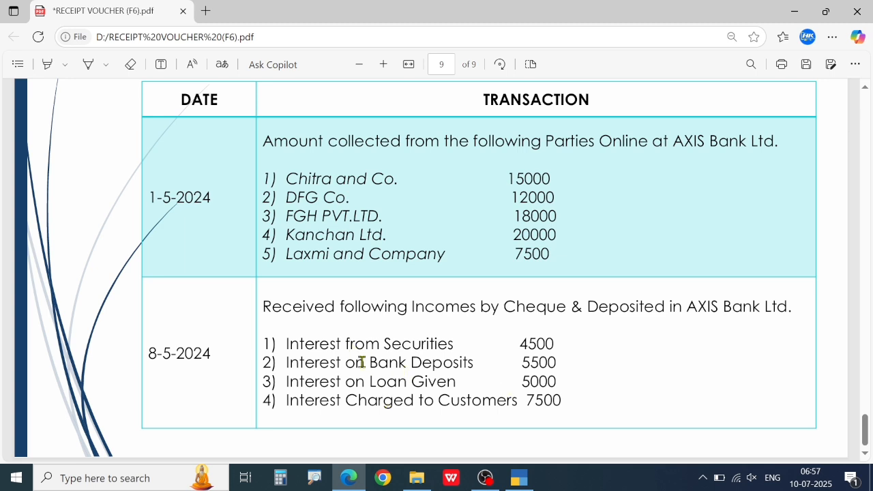
- Return to TallyPrime and set the new receipt voucher's date to 8-5
key("alt+Tab")
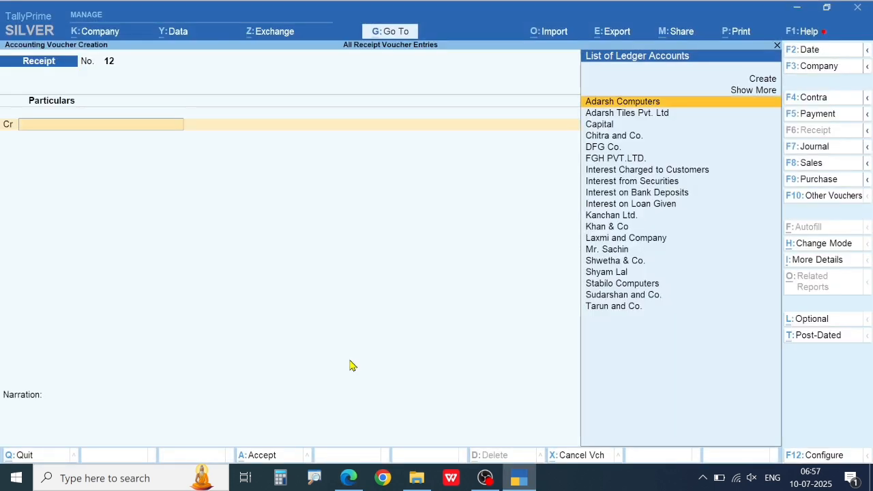
key("F2")
type("8-5")
key("Return")
- Check the first 8-5-2024 income in the PDF and credit Interest from Securities with 4,500 in the TallyPrime receipt voucher
key("alt+Tab")
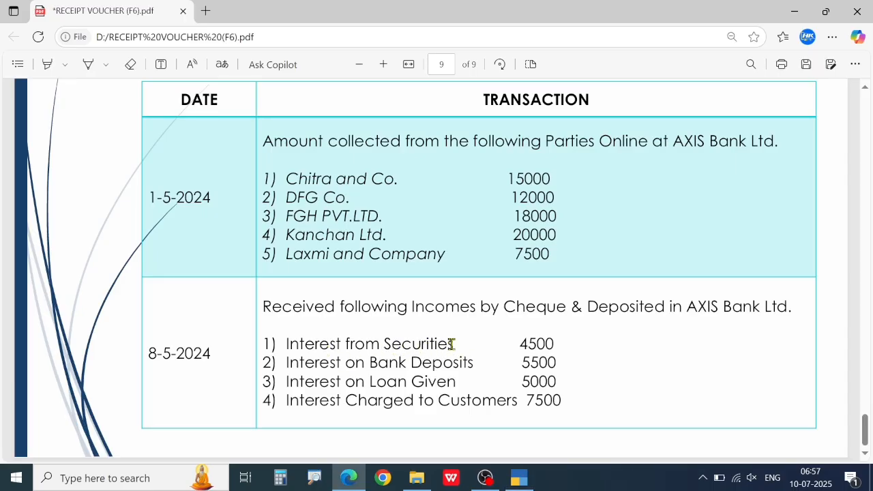
key("alt+Tab")
type("IN")
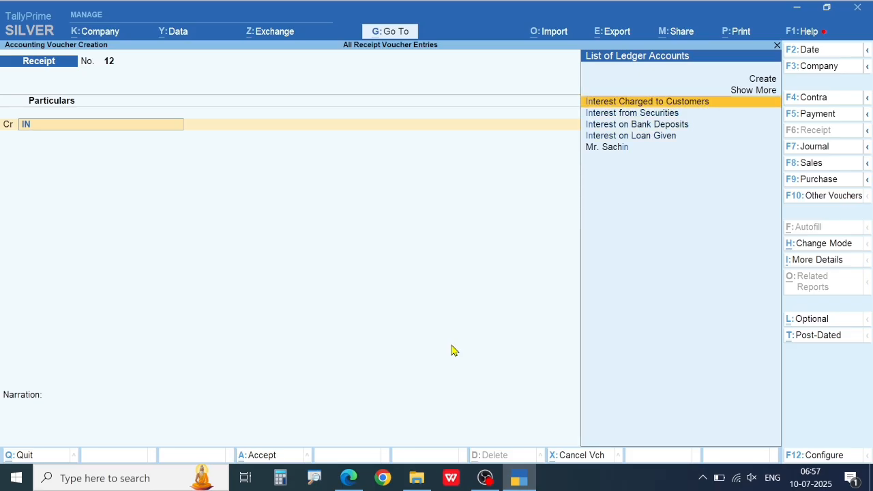
key("Down")
key("Return")
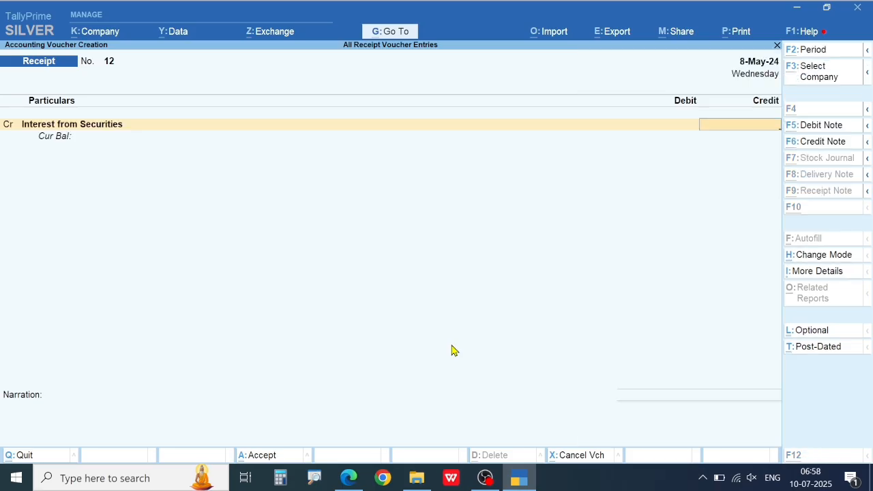
key("alt+Tab")
key("alt+Tab")
type("4500")
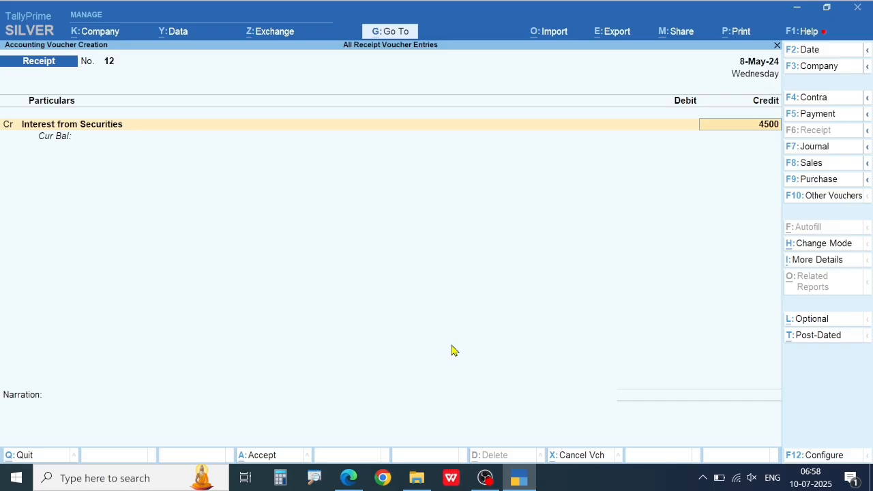
key("Return")
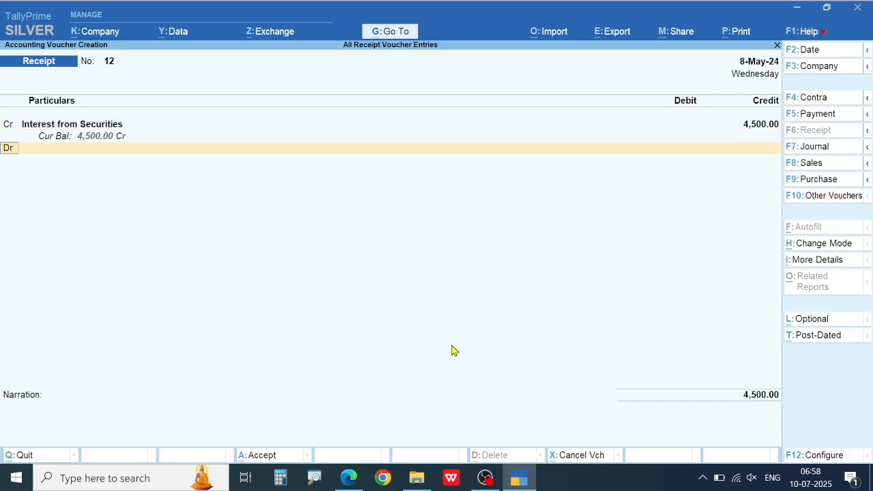
- Check the receiving bank in the PDF, then debit AXIS BANK with 4,500 in TallyPrime and open its bank allocation
key("alt+Tab")
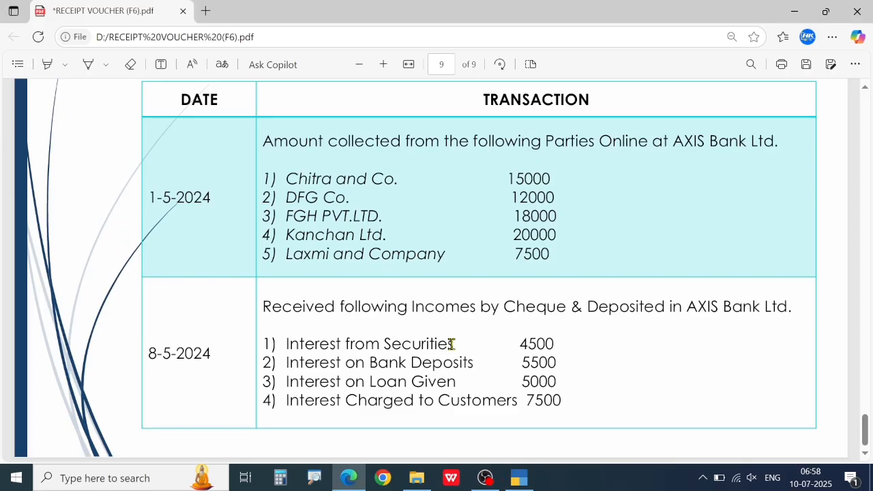
key("alt+Tab")
key("Down")
key("Down")
key("Return")
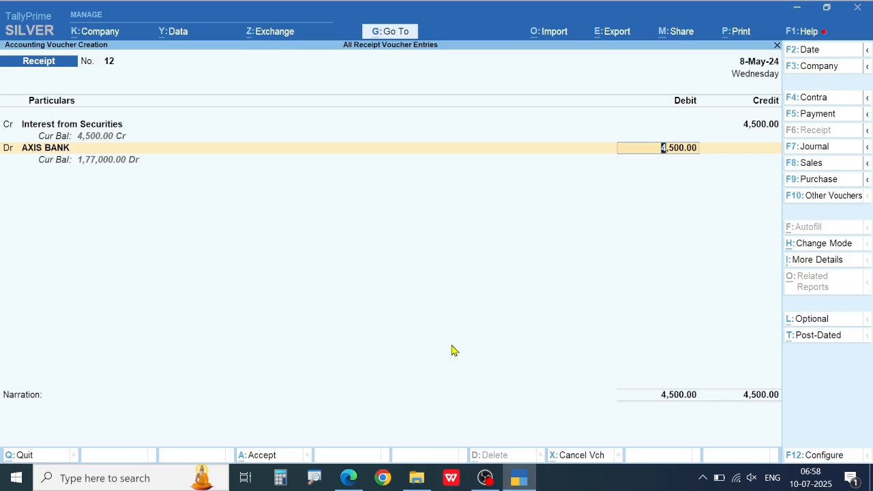
key("Return")
key("Return")
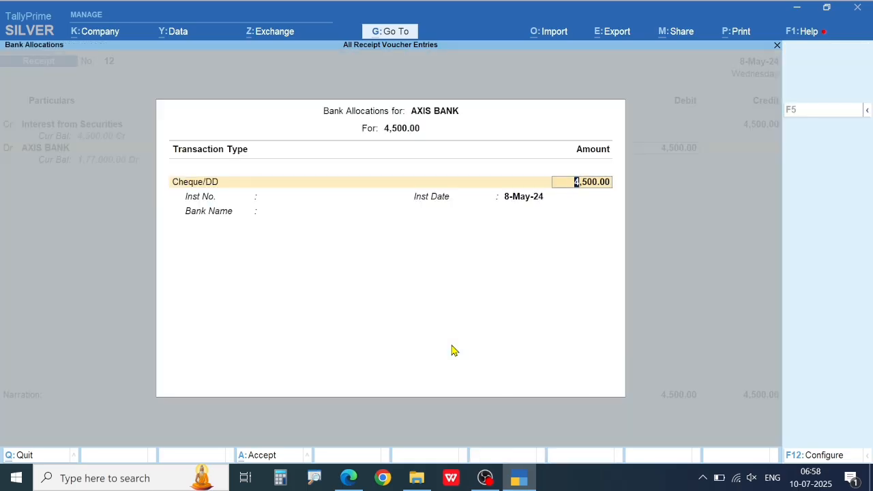
- Allocate the 4,500 as Cheque/DD with instrument number 787878, dated 8-May-24, and bank name Axis Bank (India)
key("Return")
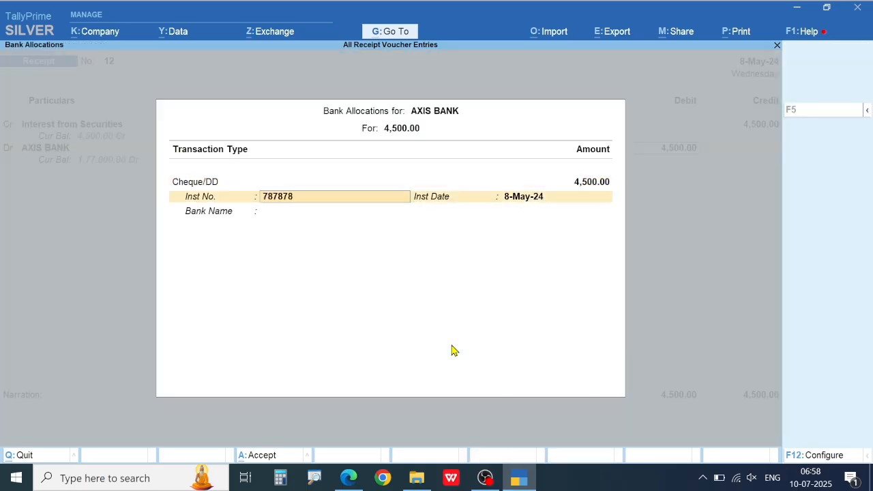
key("Return")
key("Return")
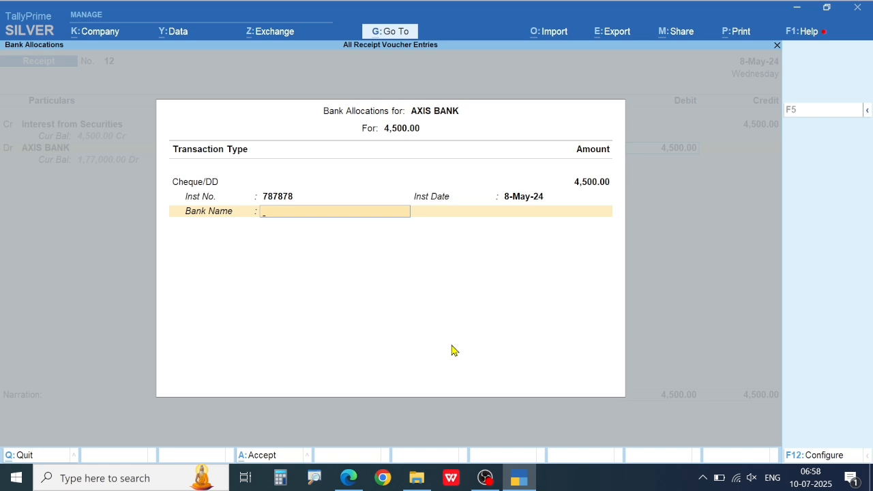
type("AXI")
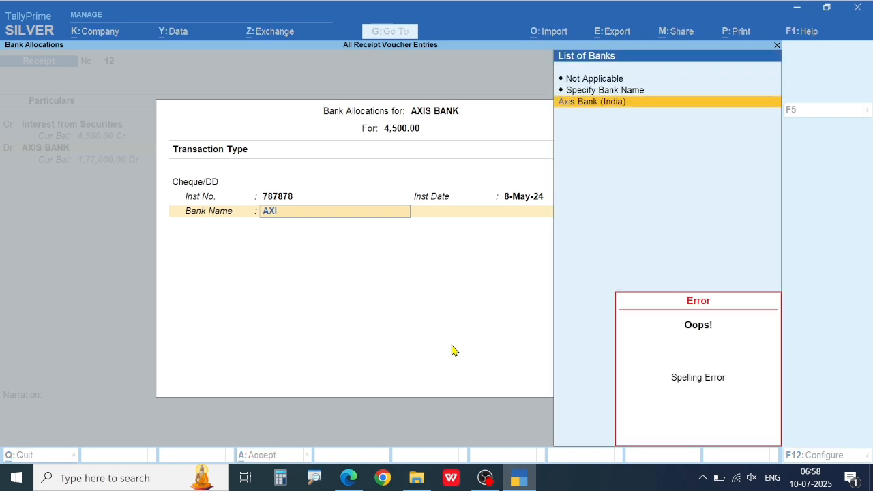
key("Return")
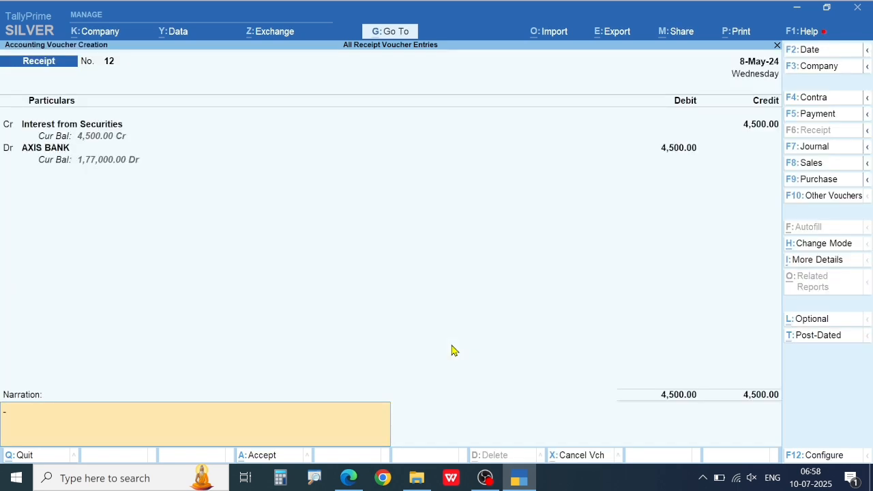
- Recheck the cheque number in the bank allocation, enter the narration CHQ.NO-787878 and save the voucher
key("BackSpace")
key("Return")
key("Return")
key("Return")
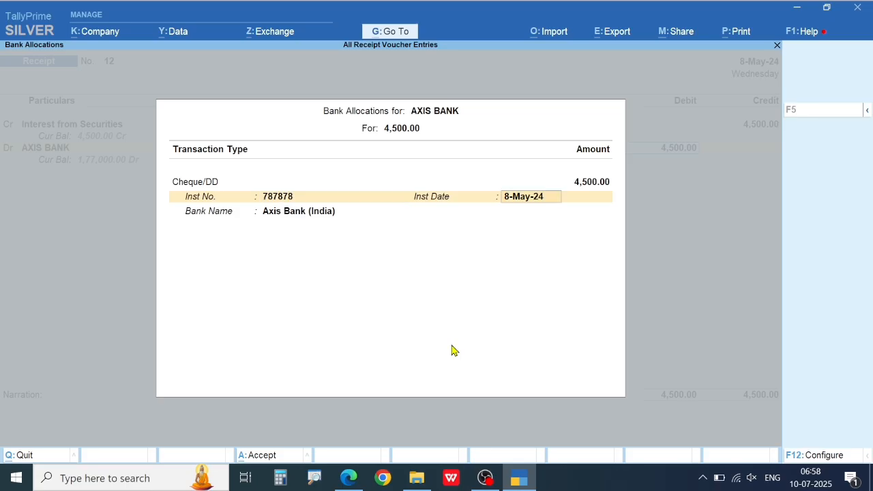
key("Return")
key("Return")
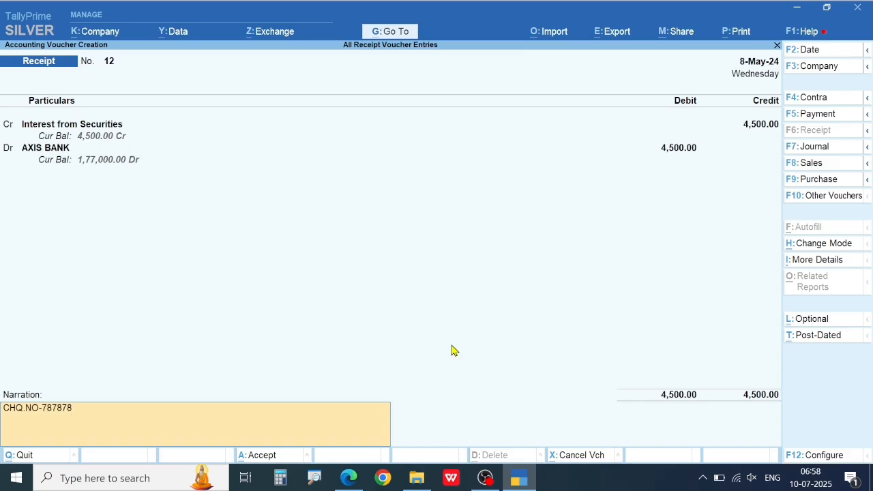
key("Return")
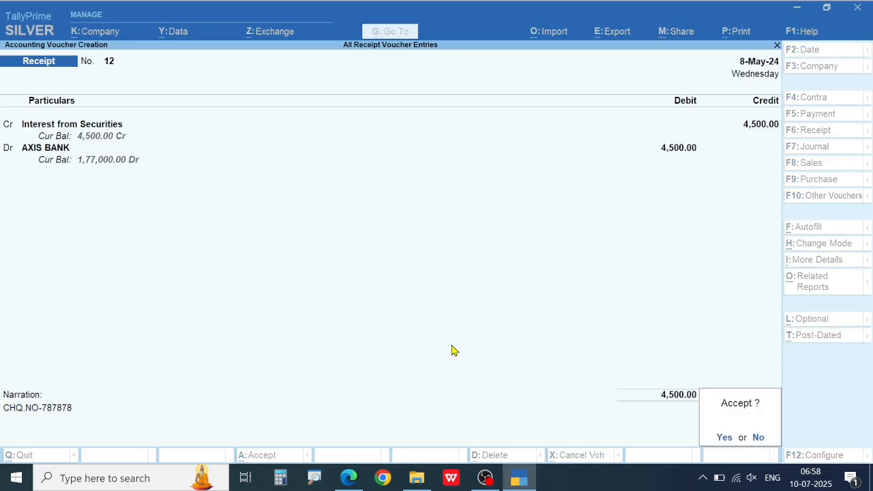
key("Return")
- Check the second 8-5-2024 income in the PDF and credit Interest on Bank Deposits with 5,500 in a new TallyPrime receipt voucher
key("alt+Tab")
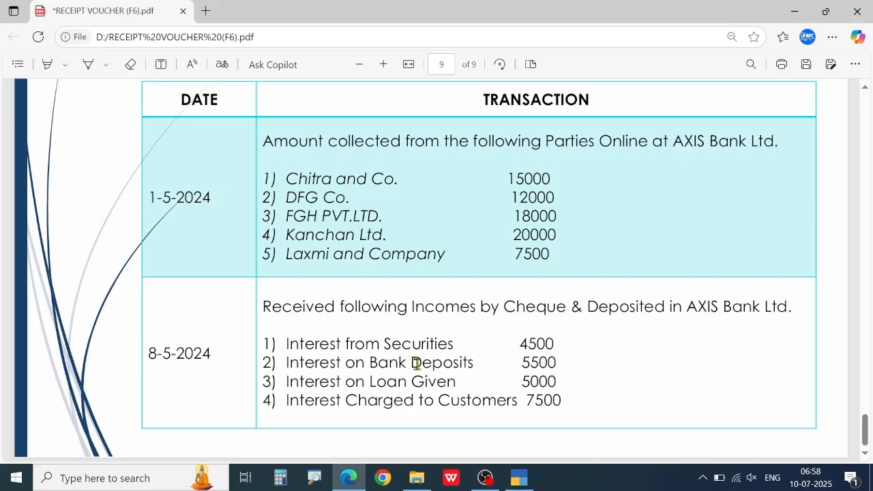
key("alt+Tab")
type("IN")
key("Down")
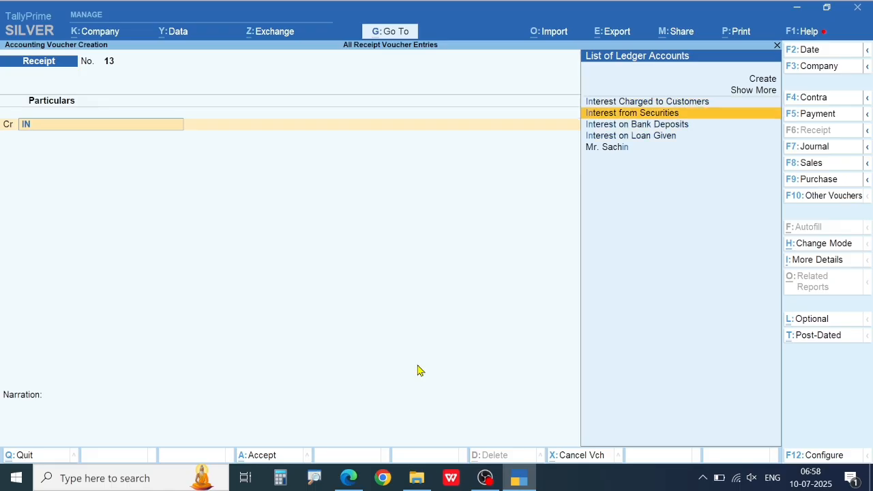
key("Down")
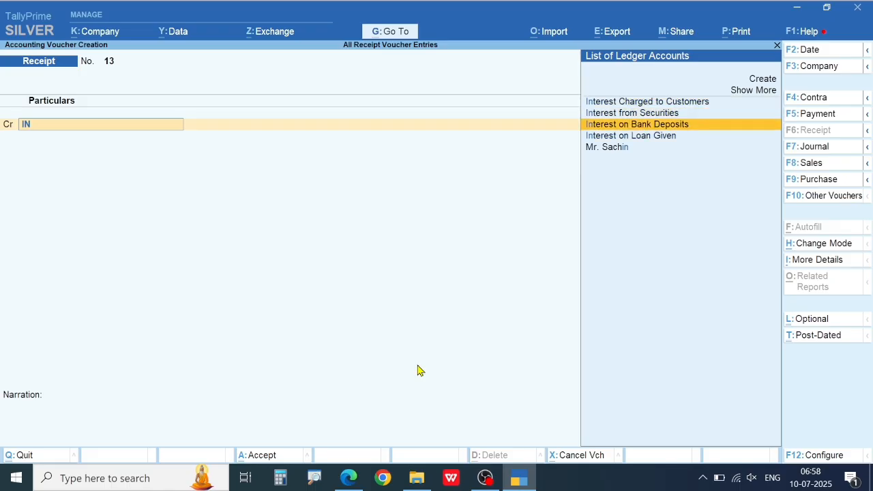
key("Return")
key("alt+Tab")
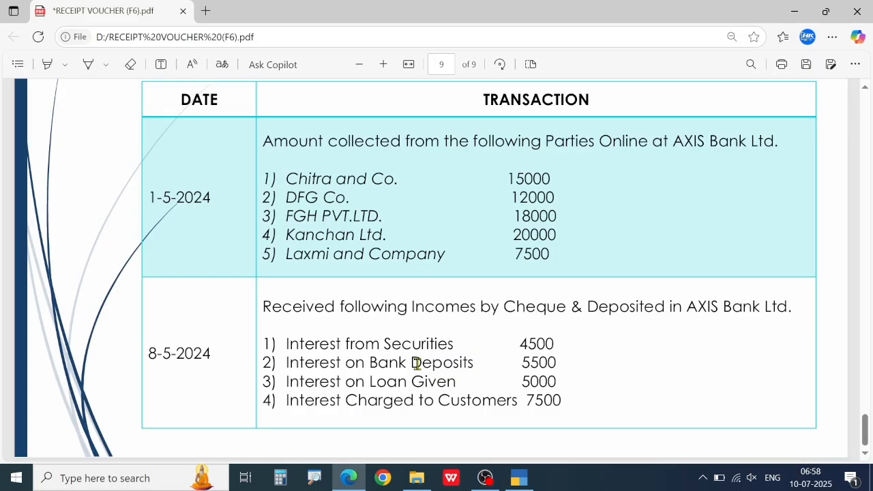
key("alt+Tab")
type("5500")
key("Return")
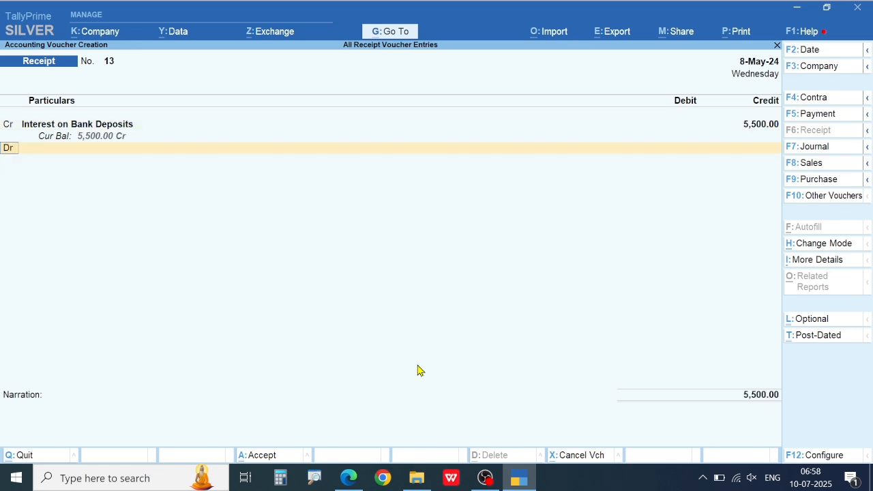
- Debit AXIS BANK with 5,500 against Interest on Bank Deposits and open its bank allocation
key("Return")
key("Down")
key("Down")
key("Return")
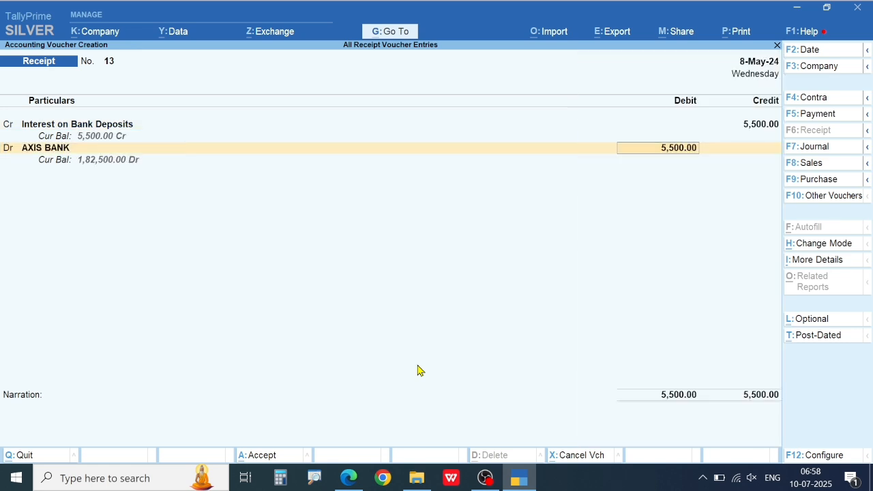
key("Return")
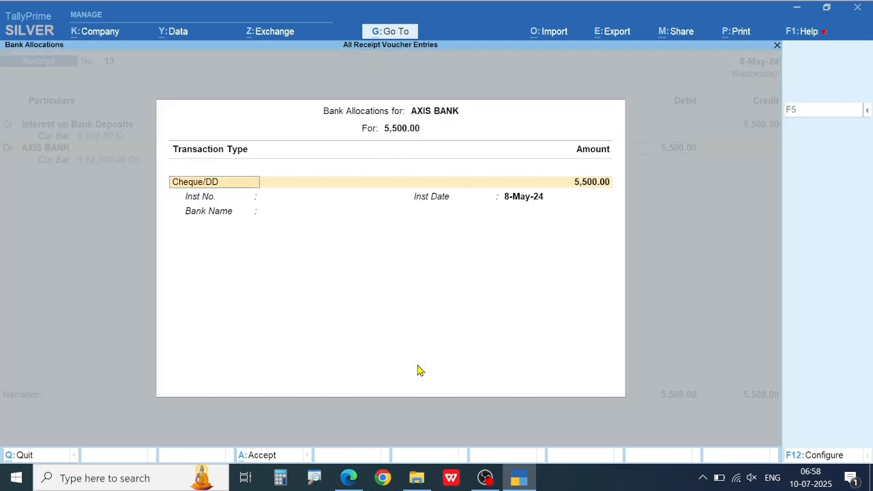
- Allocate the 5,500 as Cheque/DD with instrument number 878787, dated 8-May-24, and bank name Axis Bank (India)
key("Return")
key("Return")
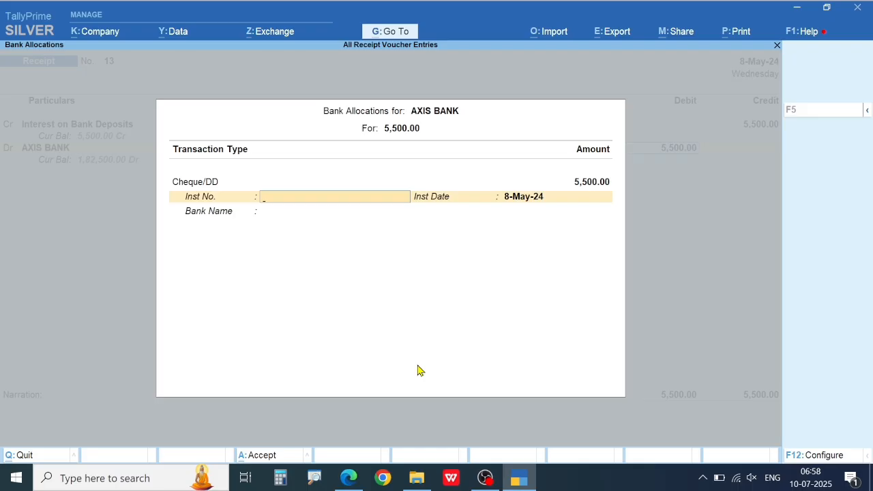
type("878787")
key("Return")
key("Return")
type("AXI")
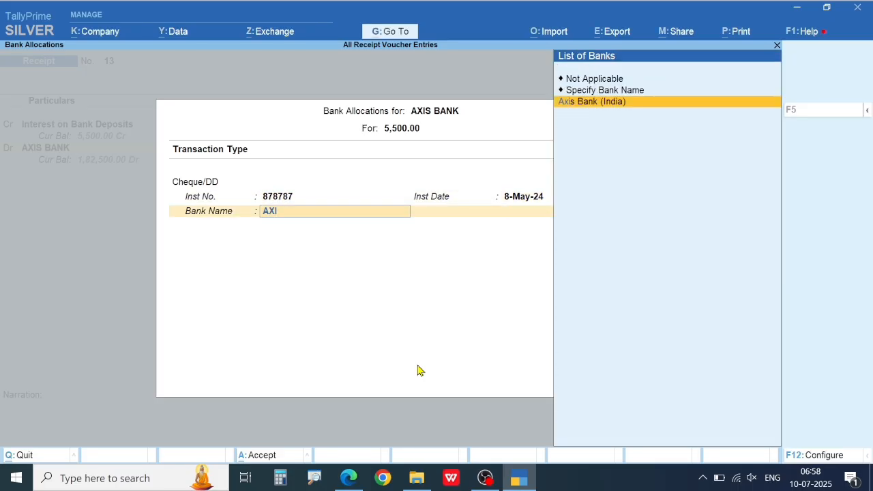
key("Return")
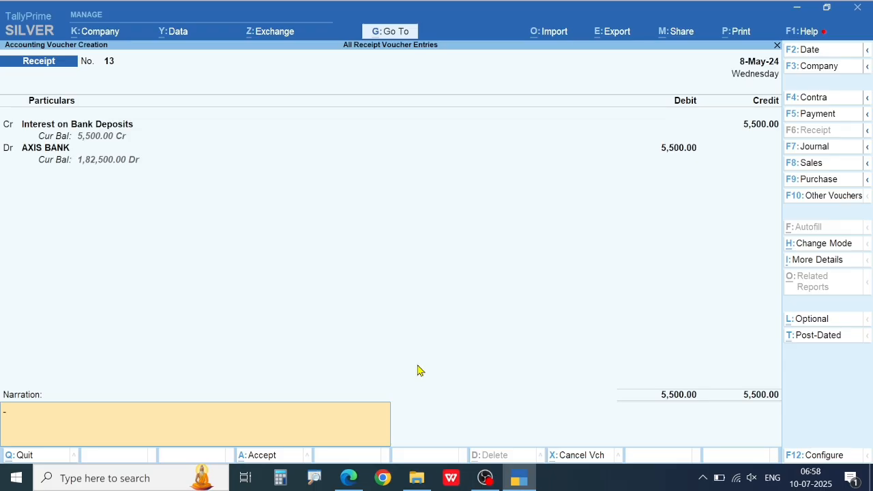
- Enter the narration CHQ. NO 878787 and save the Interest on Bank Deposits receipt voucher
type("CHQ. NO 878787")
key("Return")
key("Return")
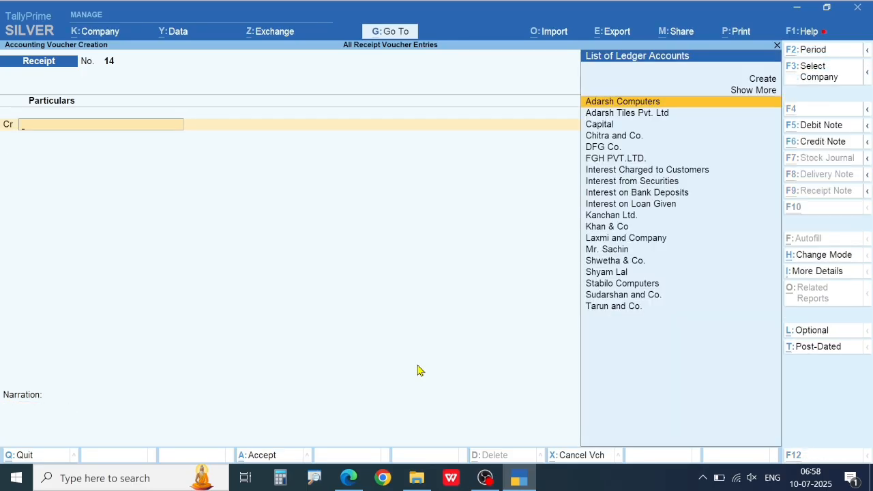
- Check the third 8-5-2024 income in the PDF and credit Interest on Loan Given with 5,000 in a new TallyPrime receipt voucher
key("alt+Tab")
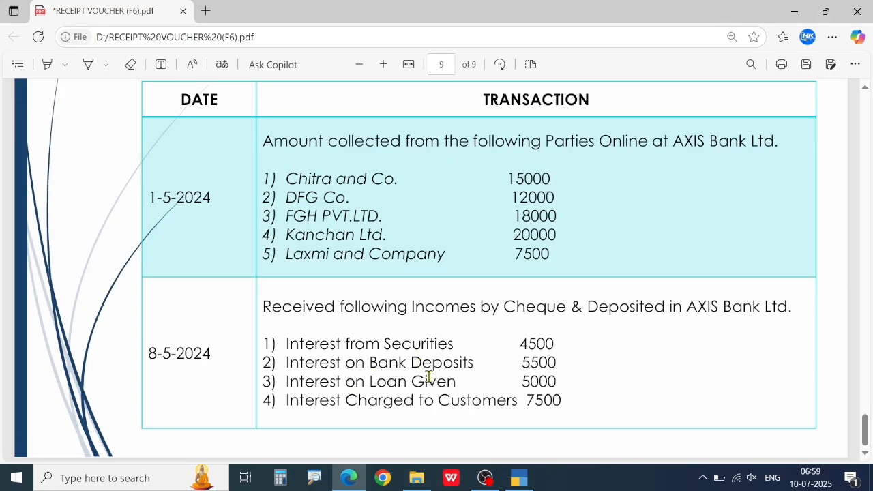
key("alt+Tab")
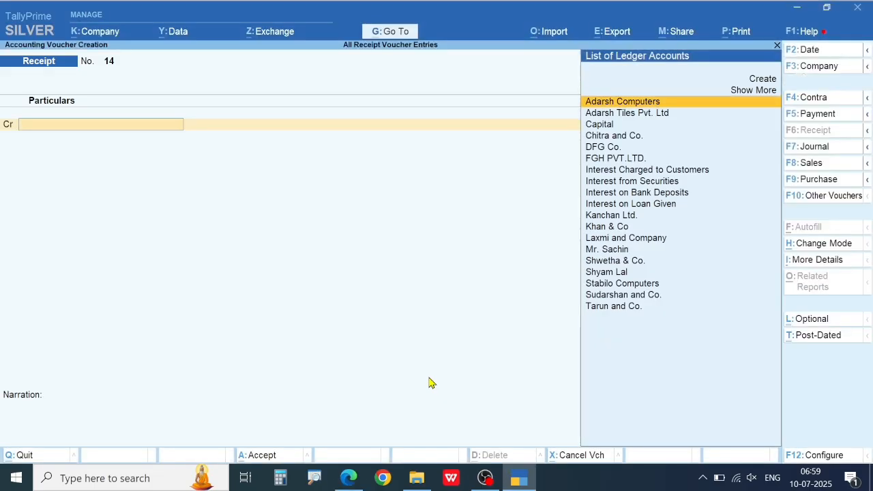
type("IN")
key("Down")
key("Down")
key("Down")
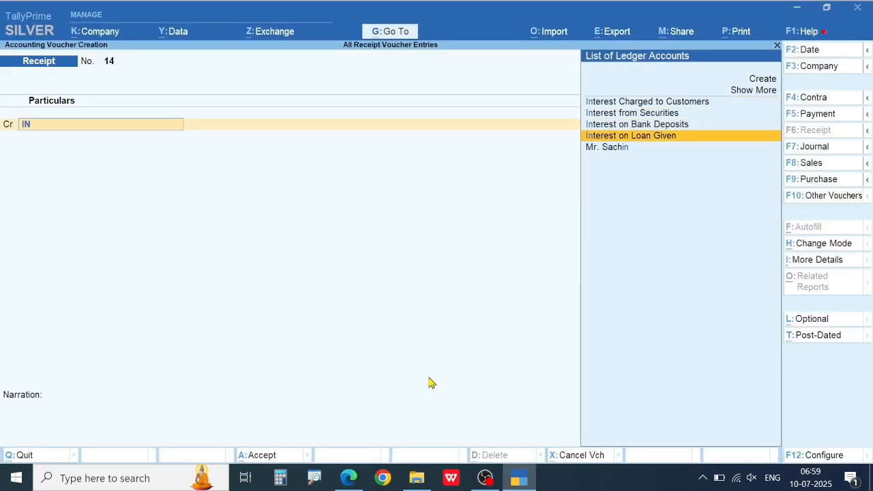
key("Return")
key("alt+Tab")
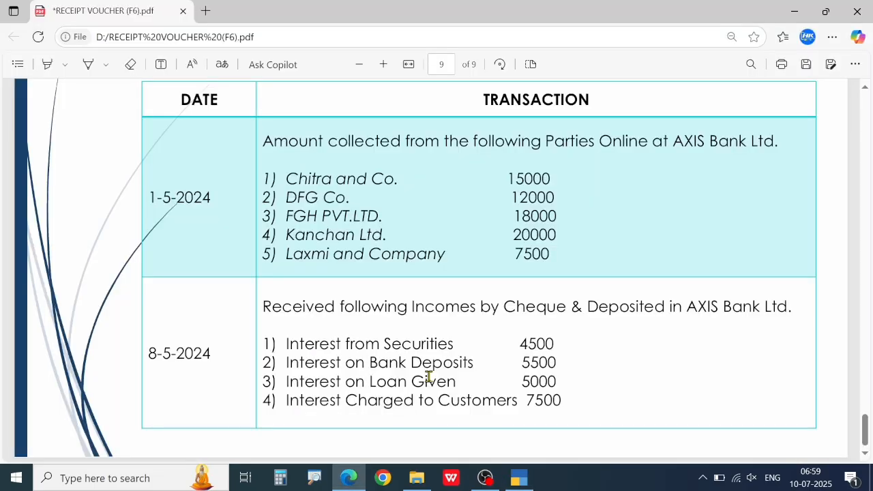
key("alt+Tab")
type("5000")
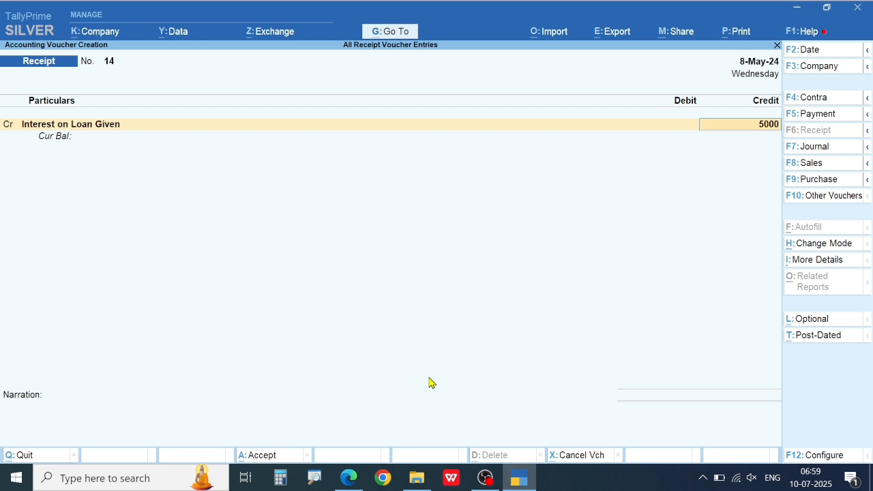
key("Return")
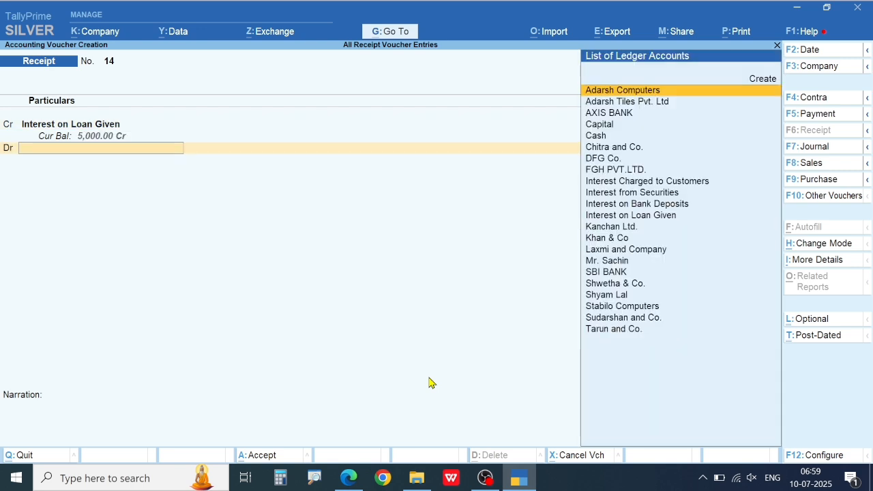
- Debit AXIS BANK with 5,000 against Interest on Loan Given and open its bank allocation
key("Down")
key("Down")
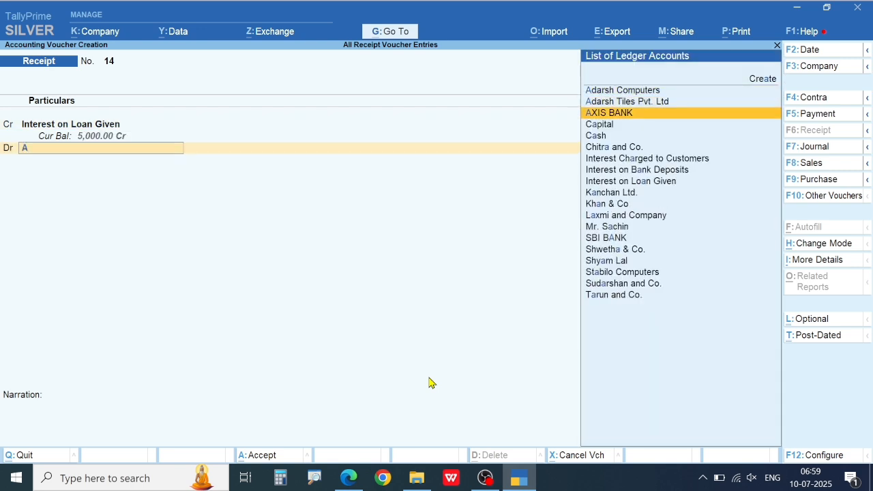
key("Return")
key("Return")
- Allocate the 5,000 as Cheque/DD with instrument number 988989, dated 8-May-24, and choose a bank name matching STATE
key("Return")
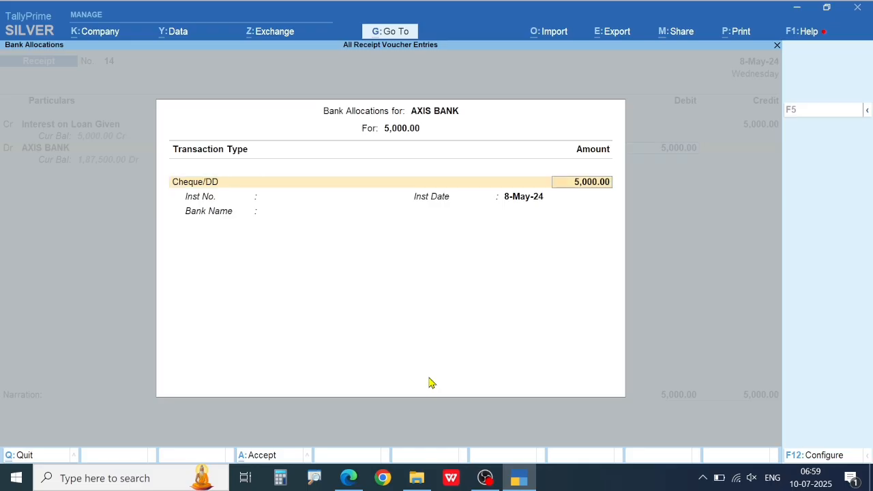
key("Return")
type("988989")
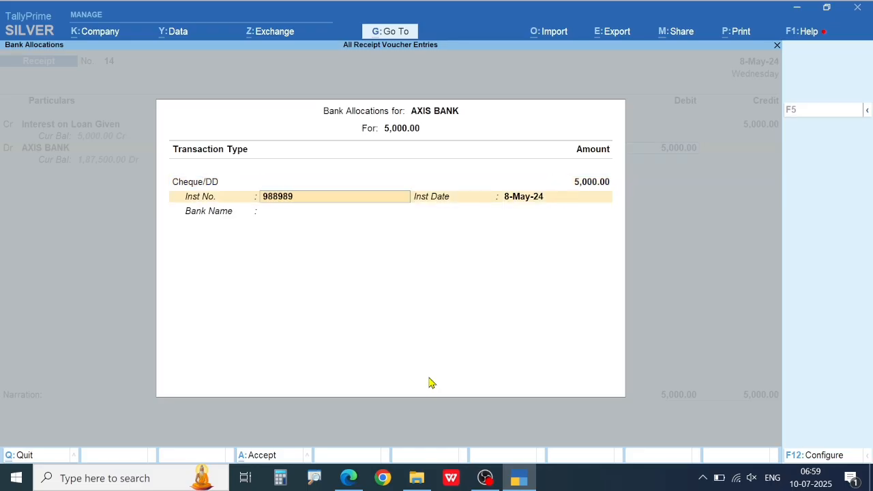
key("Return")
key("Return")
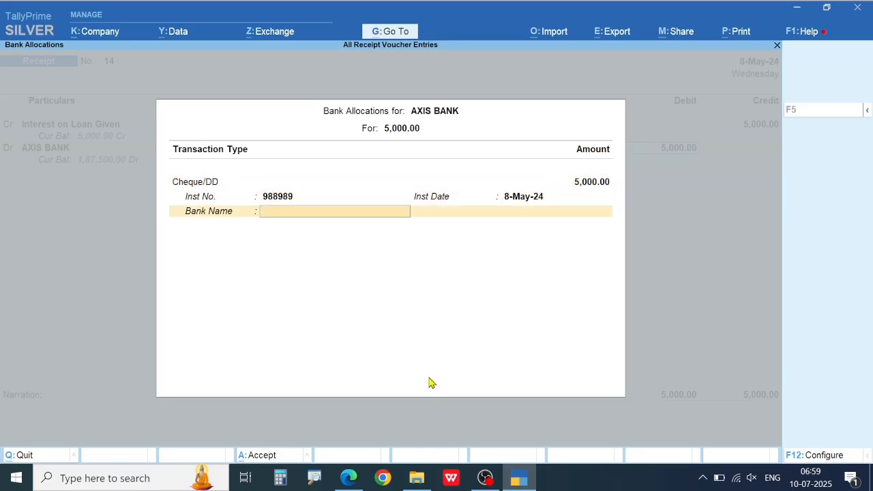
type("SBI")
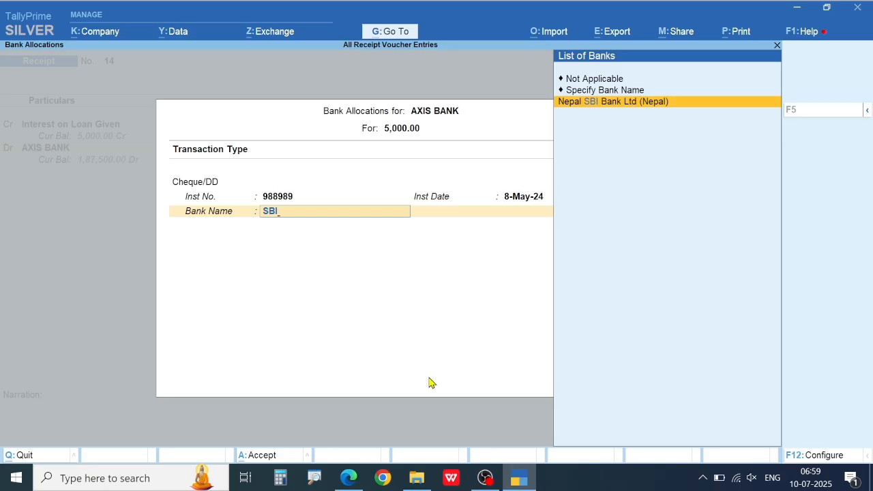
key("BackSpace")
key("BackSpace")
type("TATE")
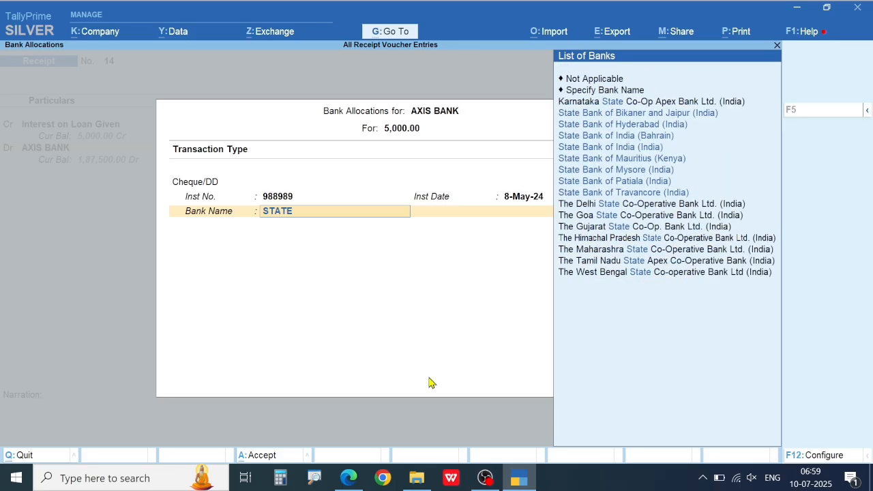
key("Down")
key("Down")
key("Return")
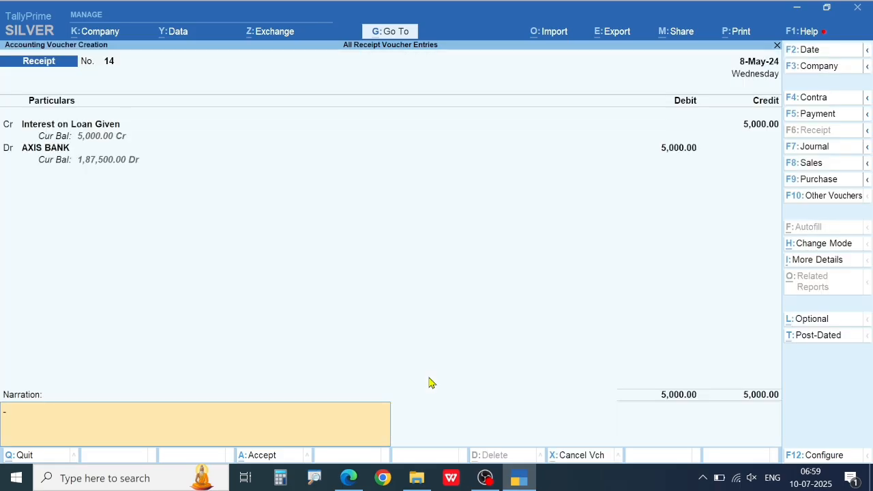
- Enter the narration CHQ NO-988989 and save the Interest on Loan Given receipt voucher
type("988989")
key("Return")
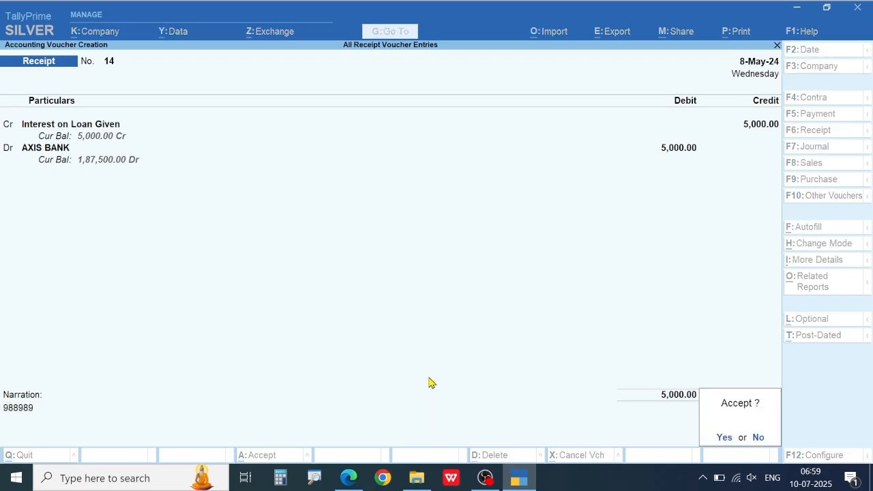
key("Escape")
type("CHQ NO")
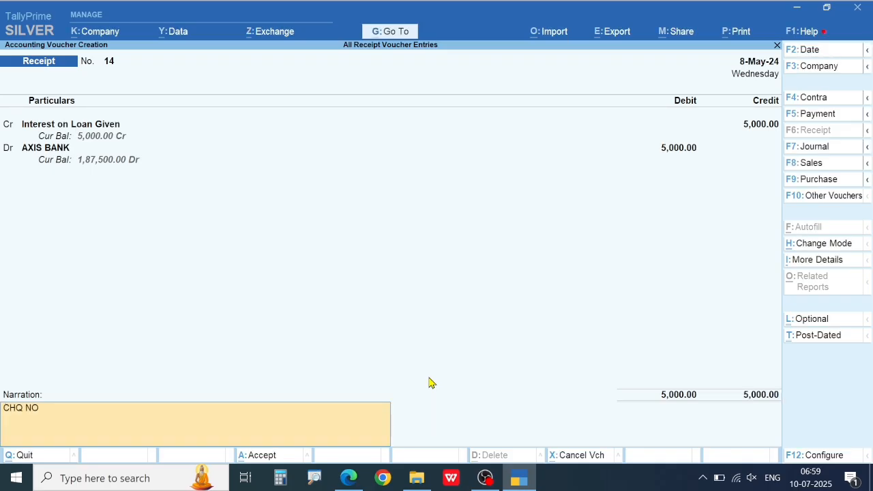
type("-988989")
key("Return")
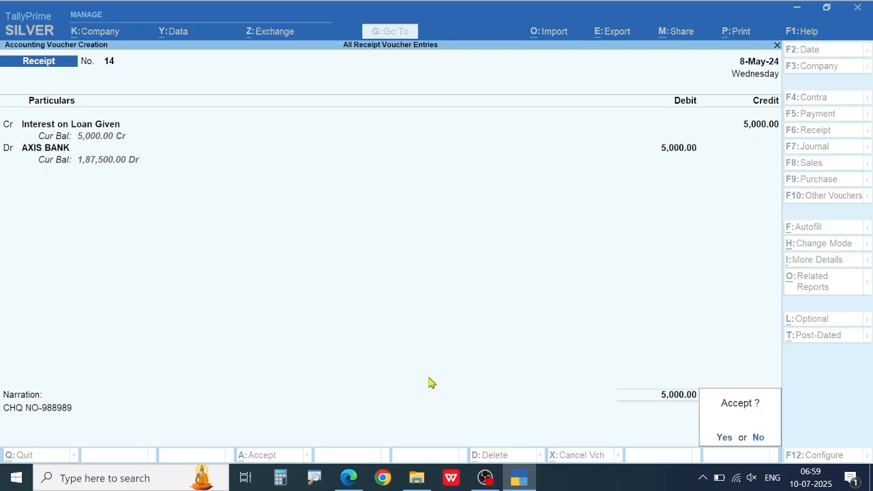
key("Return")
- Check the fourth 8-5-2024 income in the PDF and credit Interest Charged to Customers with 7,500 in a new TallyPrime receipt voucher
key("alt+Tab")
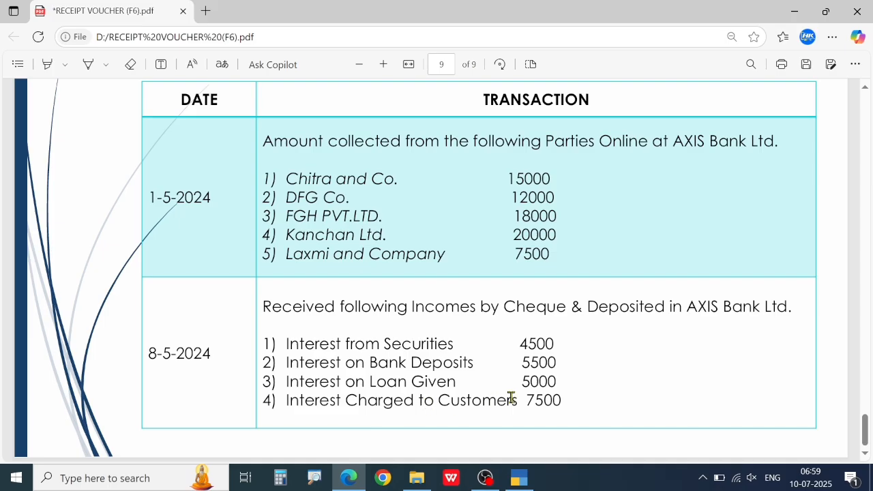
key("alt+Tab")
type("IN")
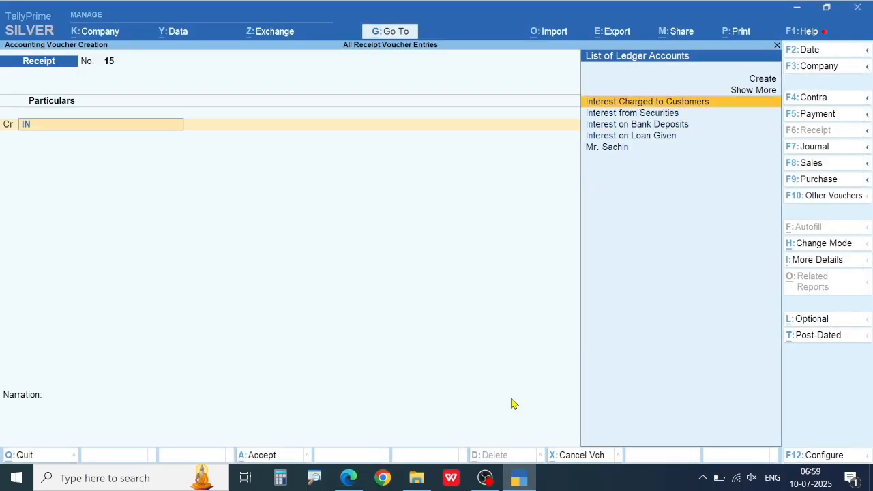
key("Return")
key("alt+Tab")
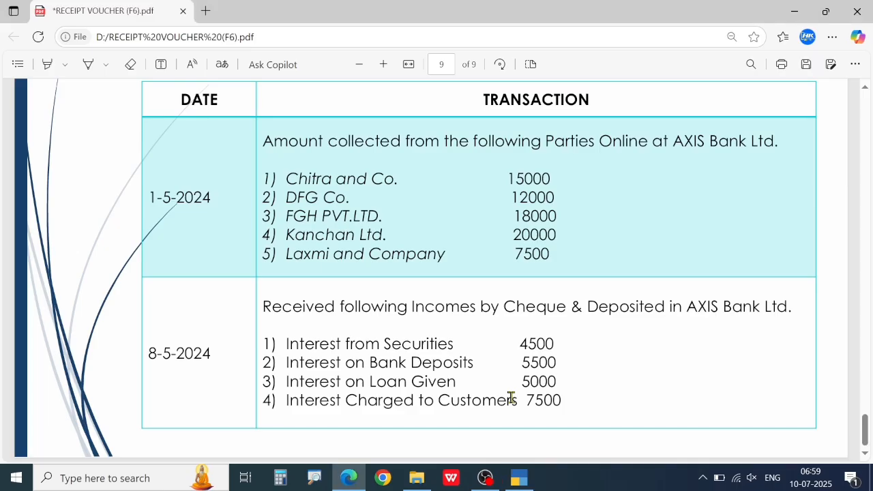
key("alt+Tab")
type("7500")
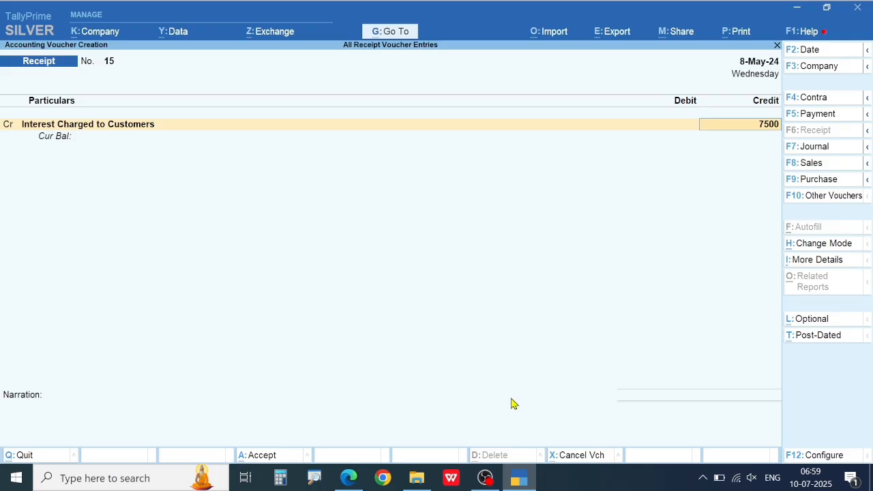
key("Return")
- Debit AXIS BANK with 7,500 against Interest Charged to Customers and open its bank allocation
key("Down")
key("Down")
key("Down")
key("Up")
key("Return")
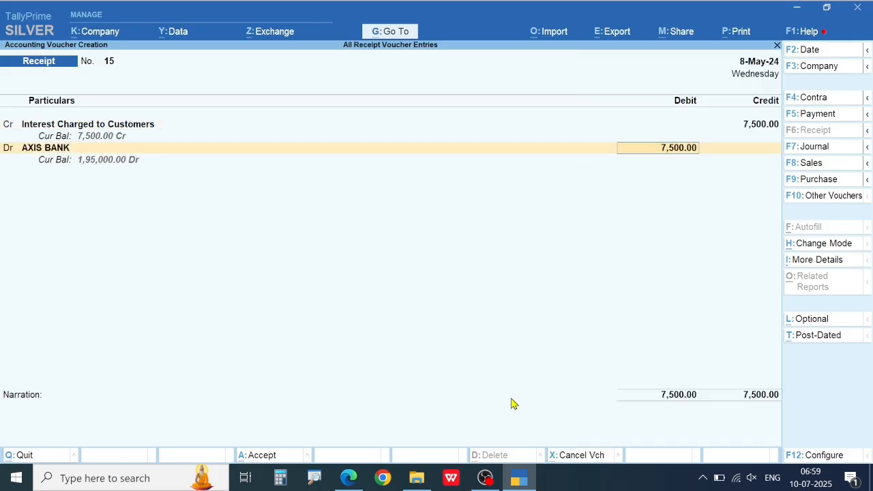
key("Return")
- Allocate the 7,500 as Cheque/DD with instrument number 747474, dated 8-May-24, and bank name ICICI Bank (India)
key("Return")
key("Return")
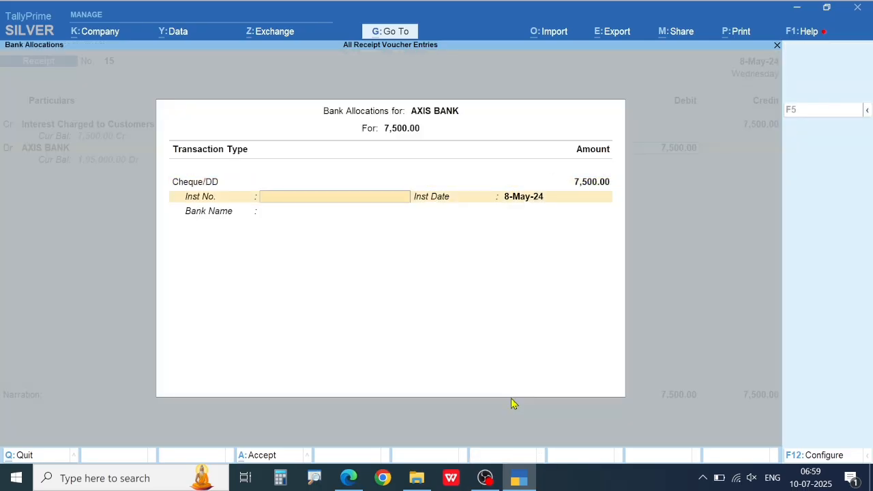
type("747474")
key("Return")
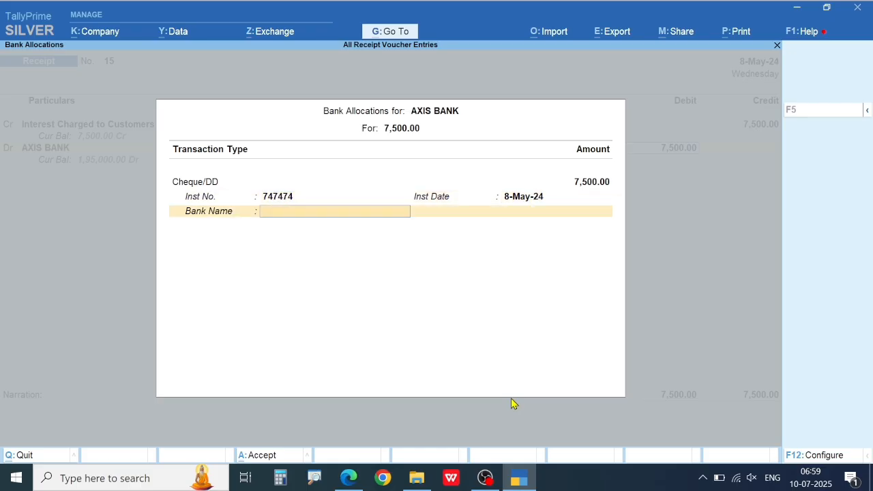
type("ICIC")
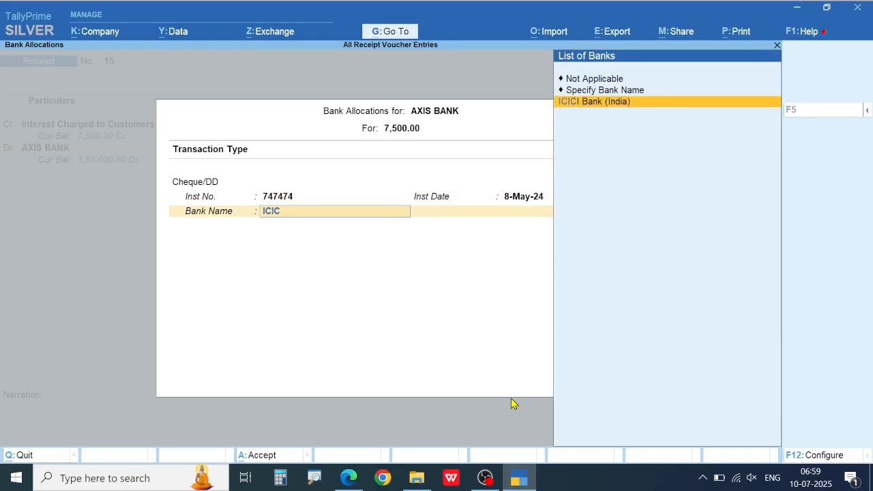
key("Return")
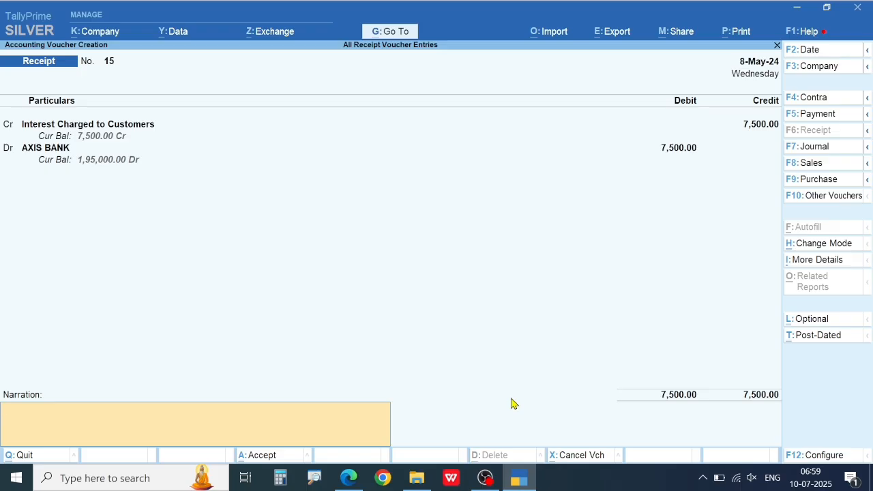
- Enter the narration CHQ.NO 747474 and discard the unsaved Interest Charged to Customers receipt voucher
type("CHQ.NO 747474")
key("shift+Tab")
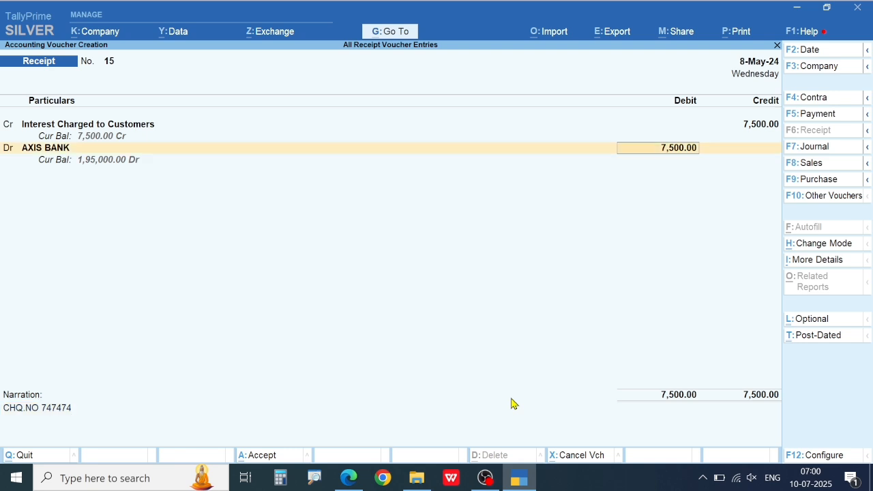
key("shift+Tab")
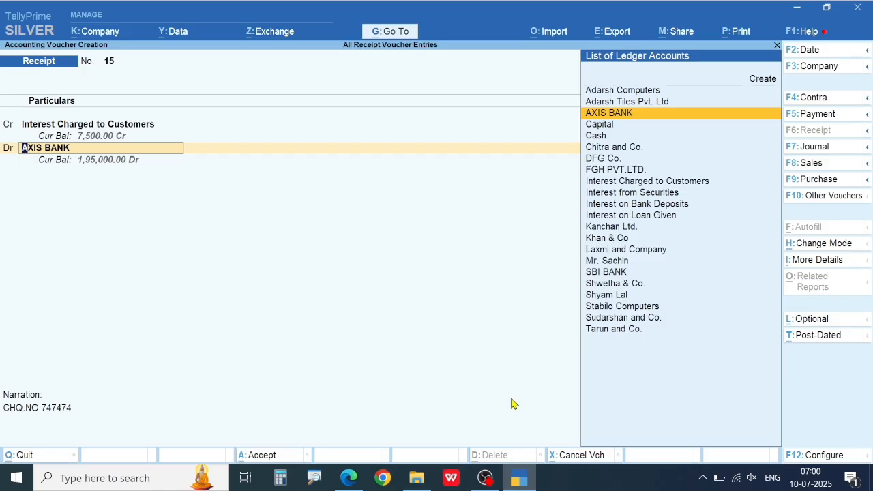
key("Escape")
key("y")
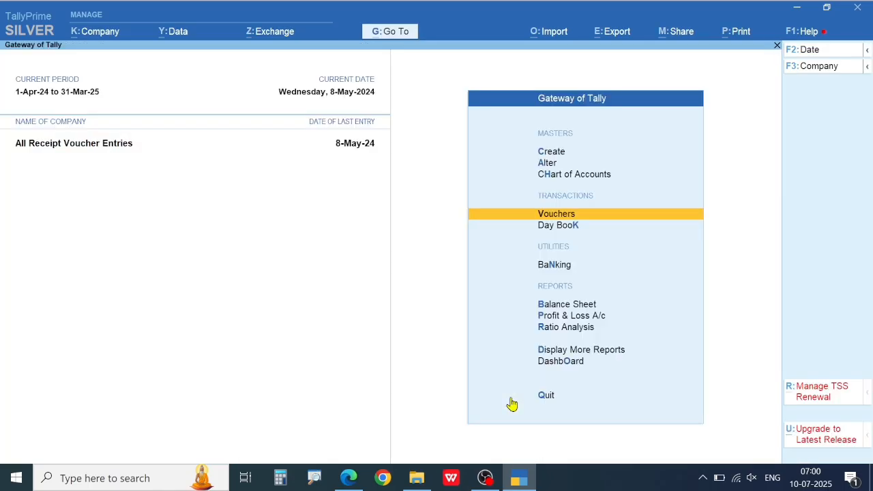
- Start a new journal voucher and check the fourth 8-5-2024 income in the PDF
key("Down")
key("Up")
key("Return")
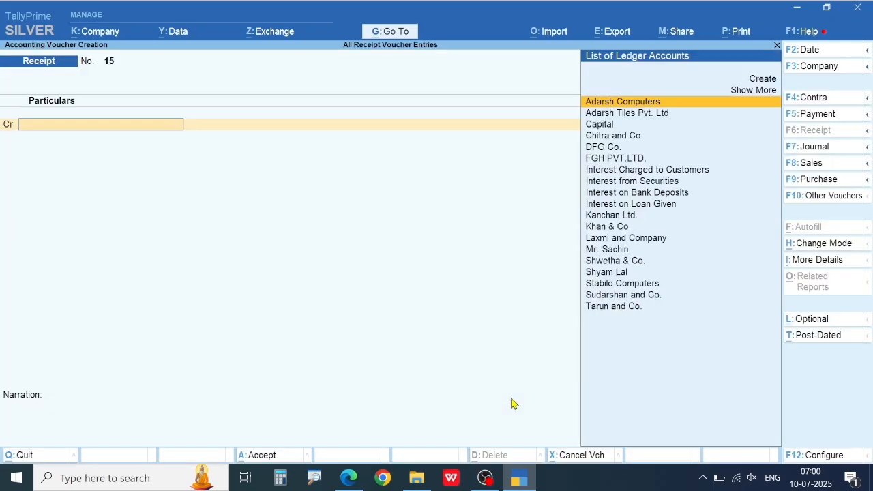
key("F7")
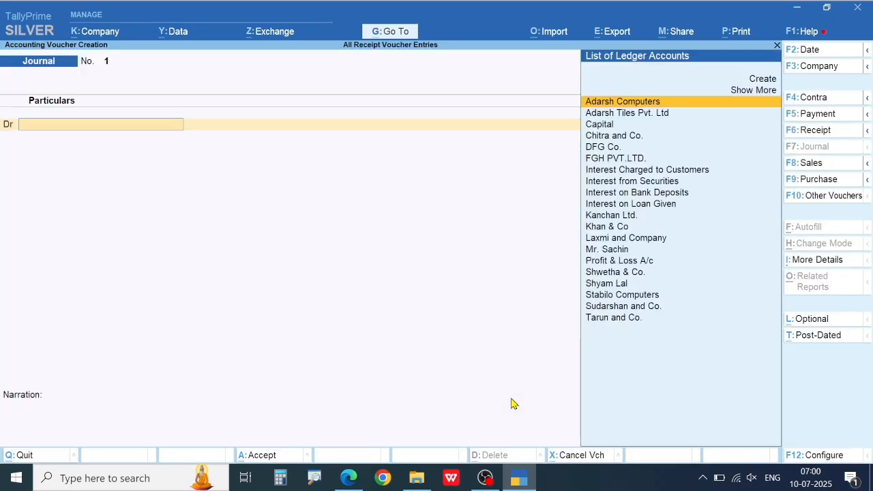
key("alt+Tab")
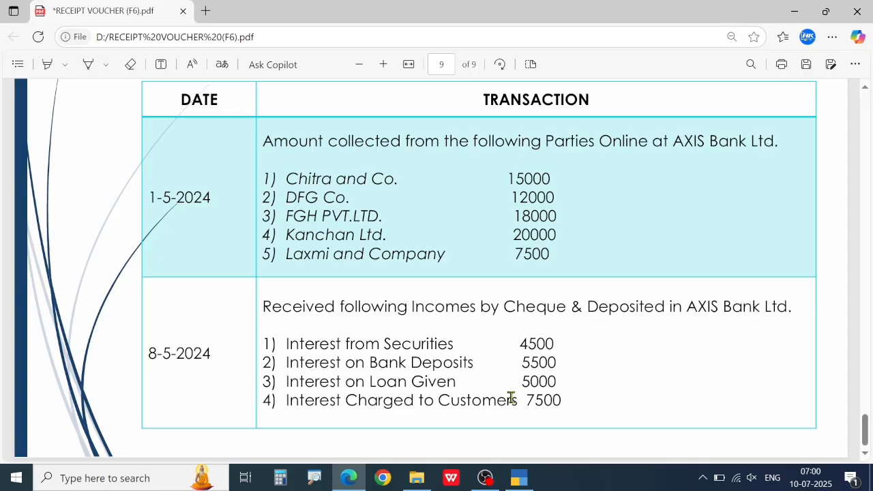
key("alt+Tab")
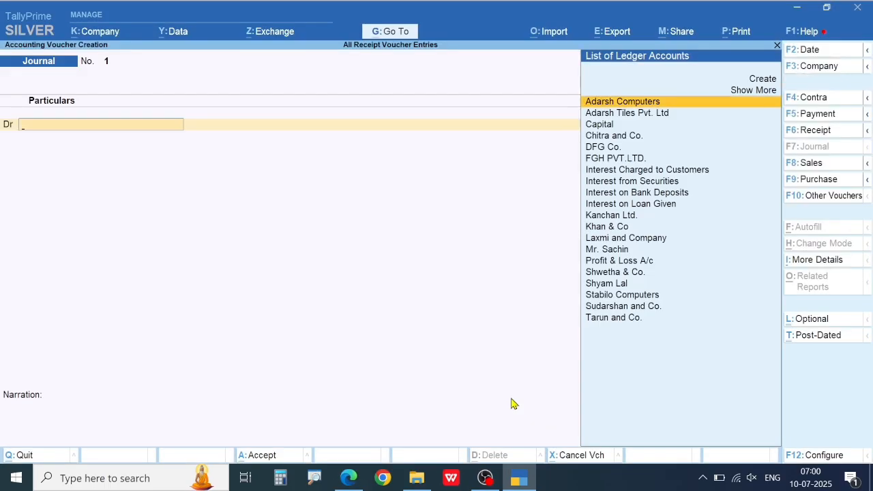
- Open the creation form for a new ledger from the journal voucher's debit line
type("C")
key("Up")
key("Up")
key("Up")
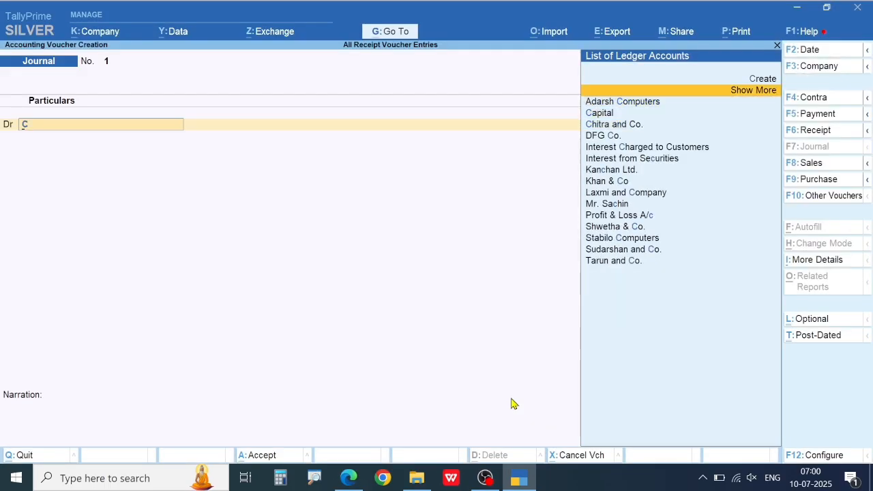
key("Return")
key("Up")
key("Return")
- Name the new ledger CHAQUE IN HAND
type("C")
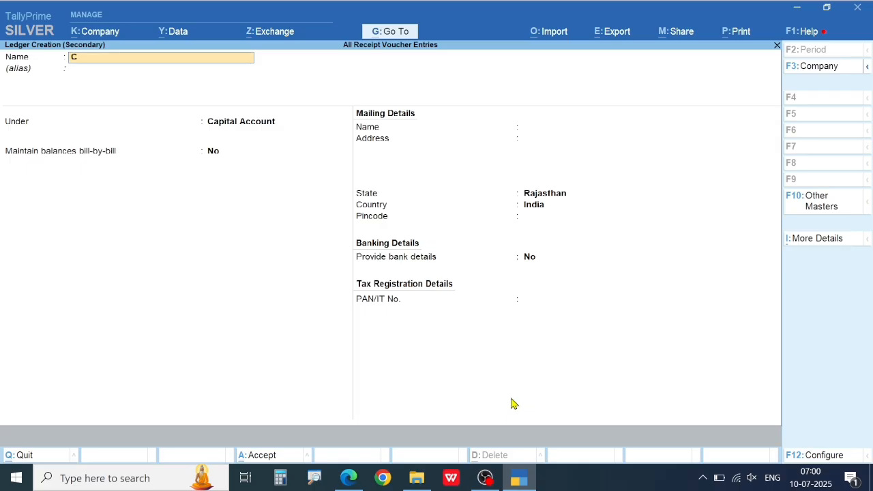
type("HAQUE A/C")
key("BackSpace")
key("BackSpace")
key("BackSpace")
key("BackSpace")
type("INHAND")
key("Return")
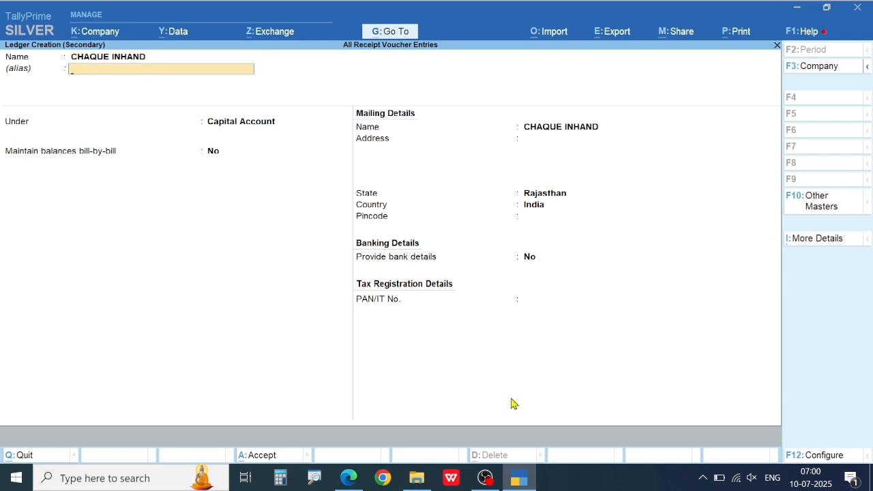
key("BackSpace")
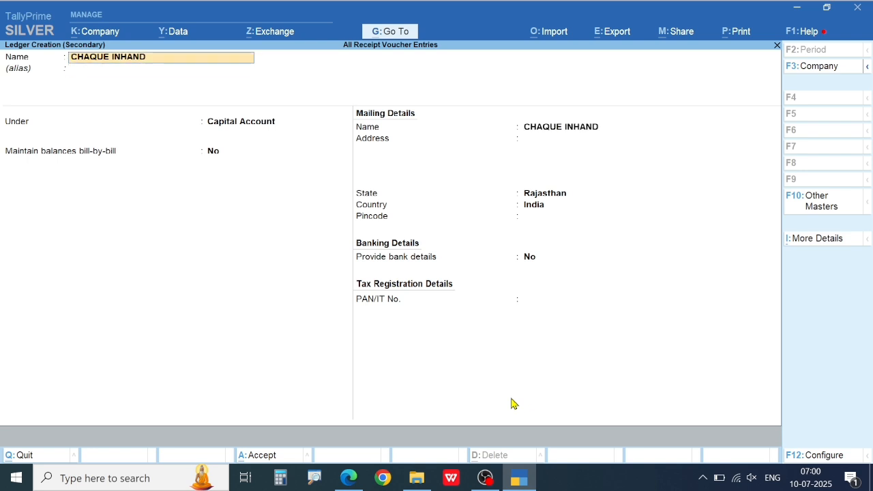
key("BackSpace")
key("BackSpace")
key("BackSpace")
key("BackSpace")
type("HAND")
key("Return")
- Place the CHAQUE IN HAND ledger under Current Assets without bill-by-bill balances and save it
key("Return")
type("CU")
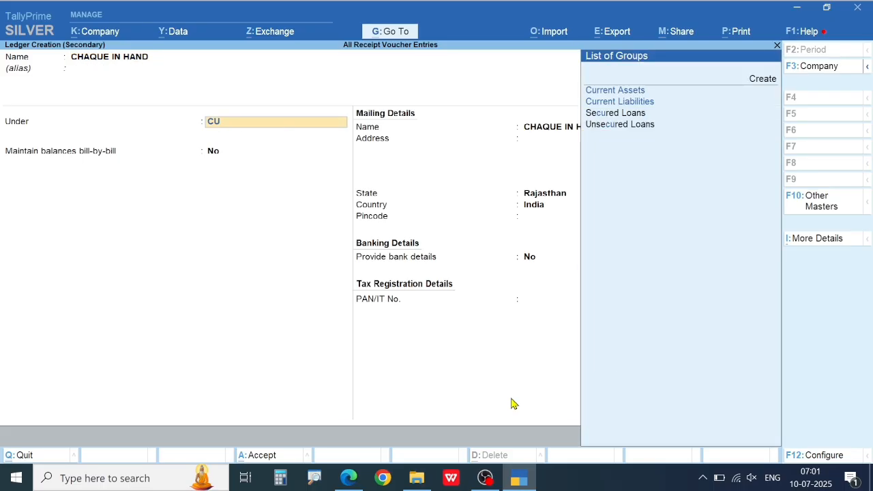
key("Down")
key("Up")
key("Return")
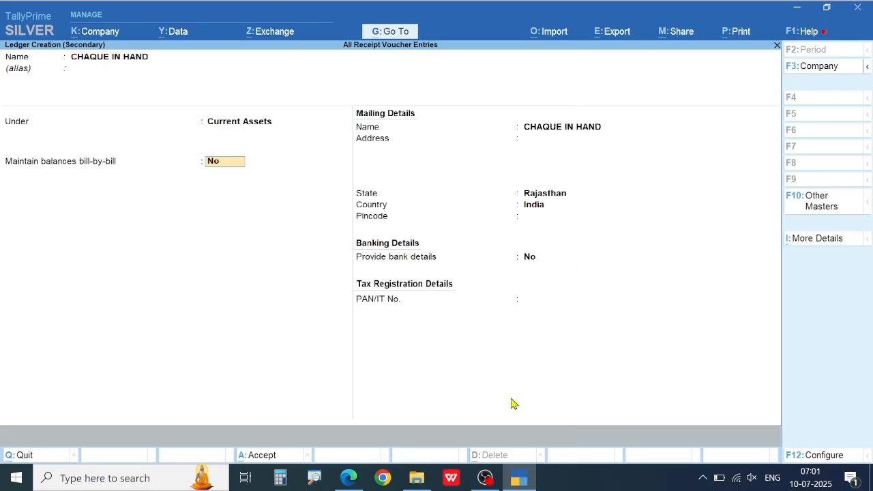
key("Return")
- Check the Interest Charged to Customers amount in the PDF and debit CHAQUE IN HAND with 7,500 in the TallyPrime journal voucher
key("alt+Tab")
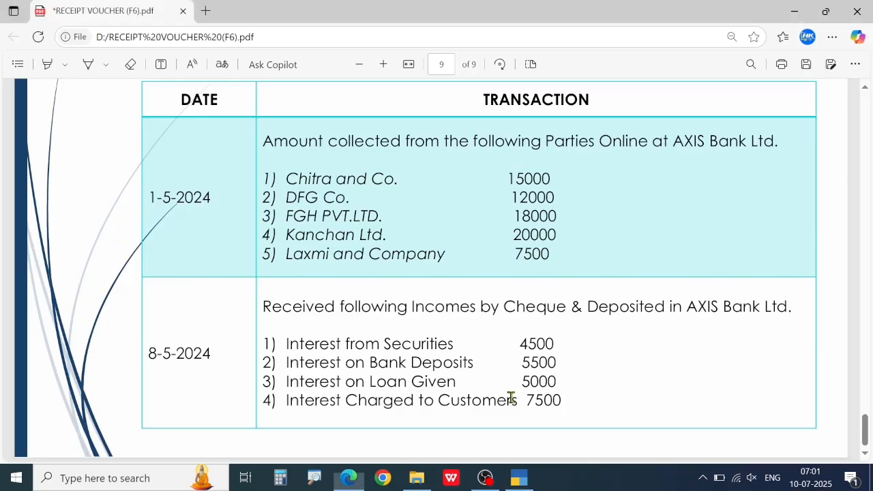
key("alt+Tab")
type("7500")
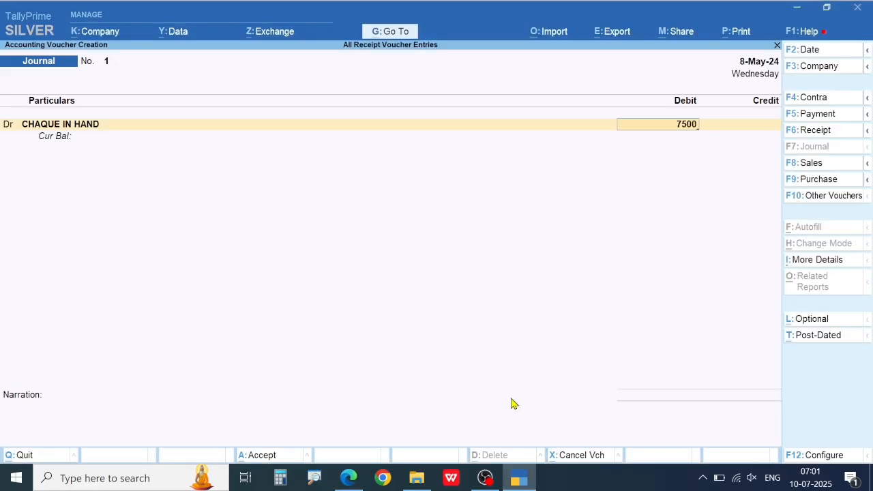
key("Return")
- Recheck the amount in the PDF and credit Interest Charged to Customers with 7,500 in the TallyPrime journal voucher
key("alt+Tab")
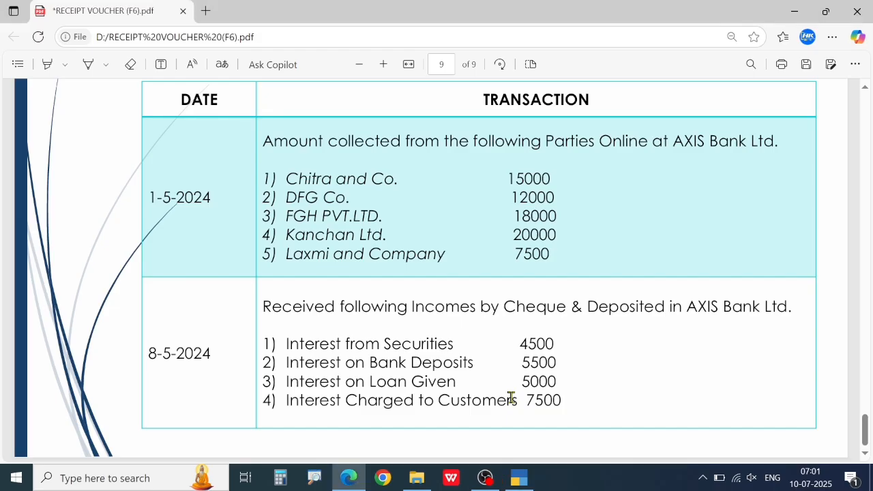
key("alt+Tab")
key("Return")
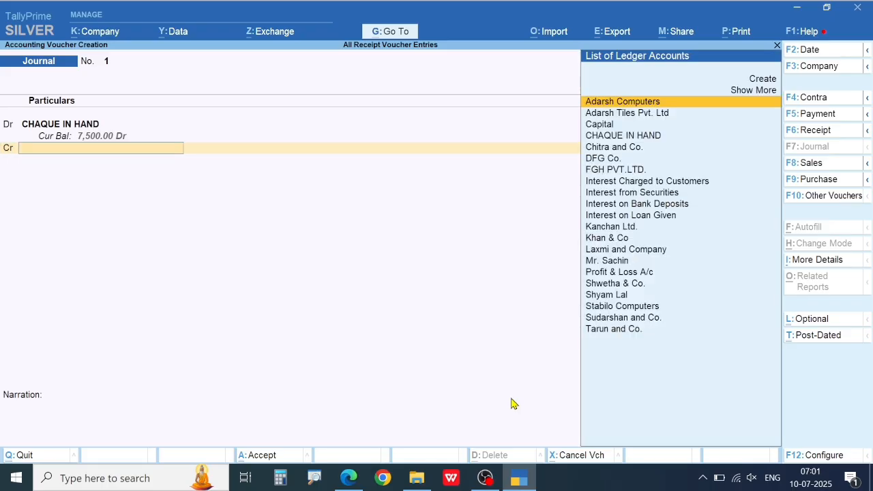
type("IN")
key("Down")
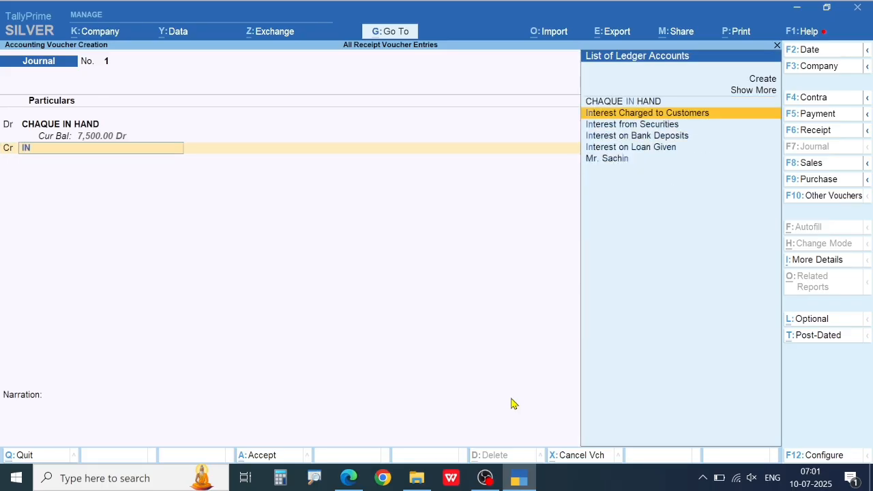
key("Return")
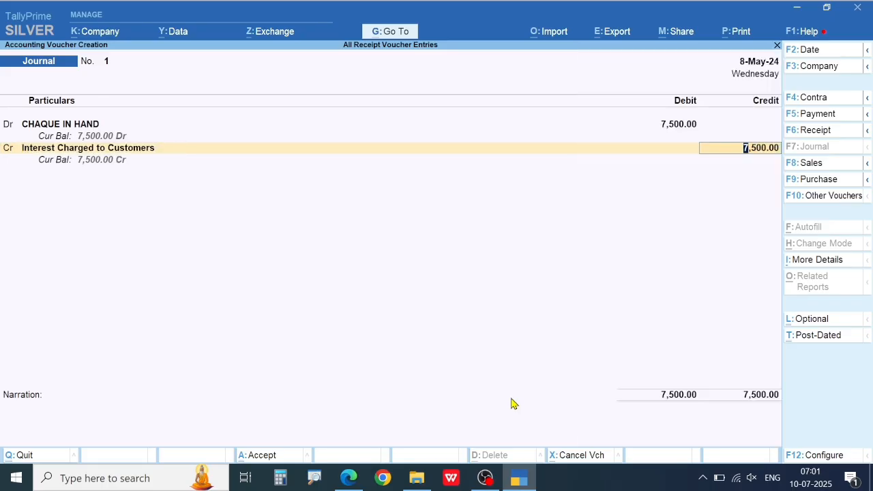
- Enter cheque number 747474 as the journal voucher's narration and save the voucher
key("Return")
type("CHQ")
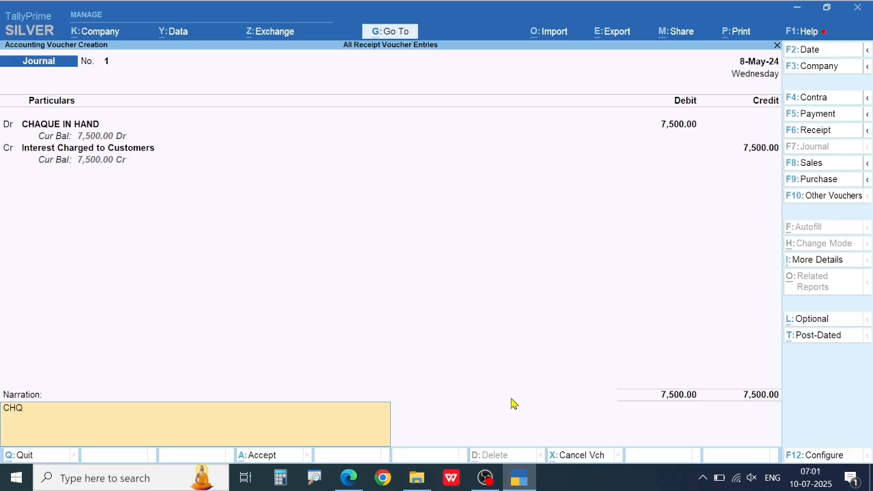
type(".NO")
key("Return")
key("Escape")
type("74747")
key("BackSpace")
key("BackSpace")
key("BackSpace")
key("BackSpace")
key("BackSpace")
type(". 747474")
key("Return")
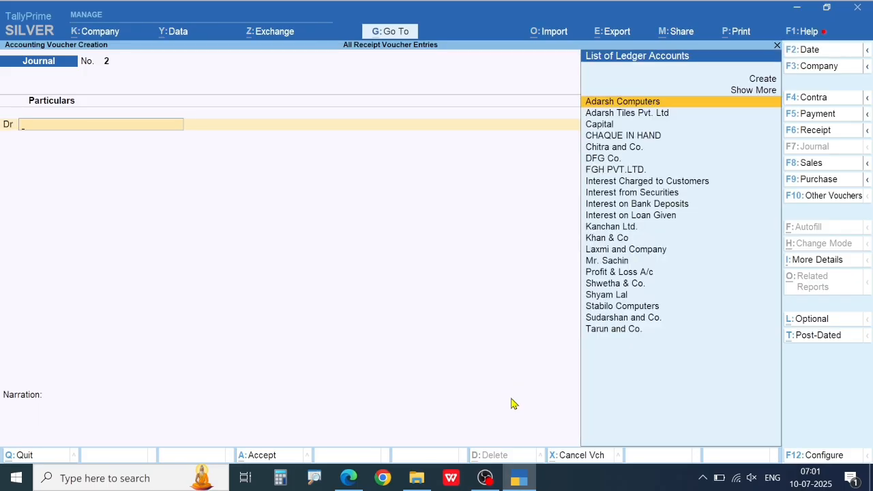
- Set the voucher date to 10-May-24 and switch to a receipt voucher
key("F2")
type("10")
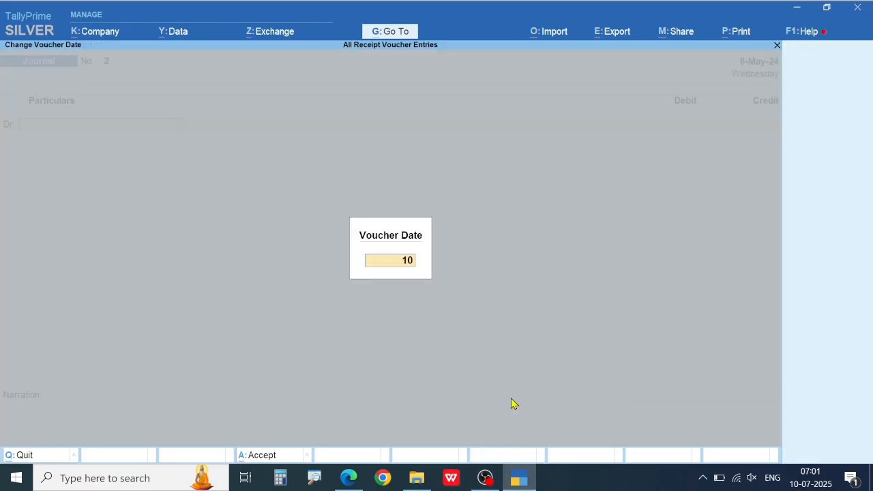
key("Return")
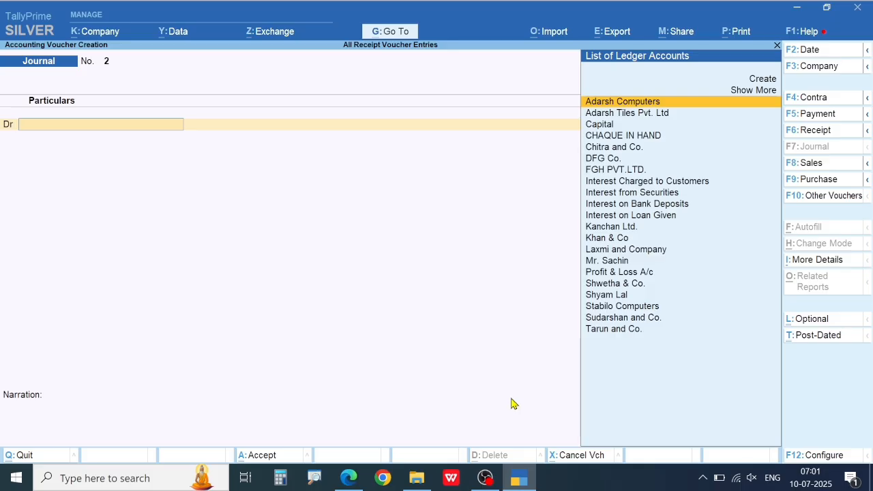
key("F6")
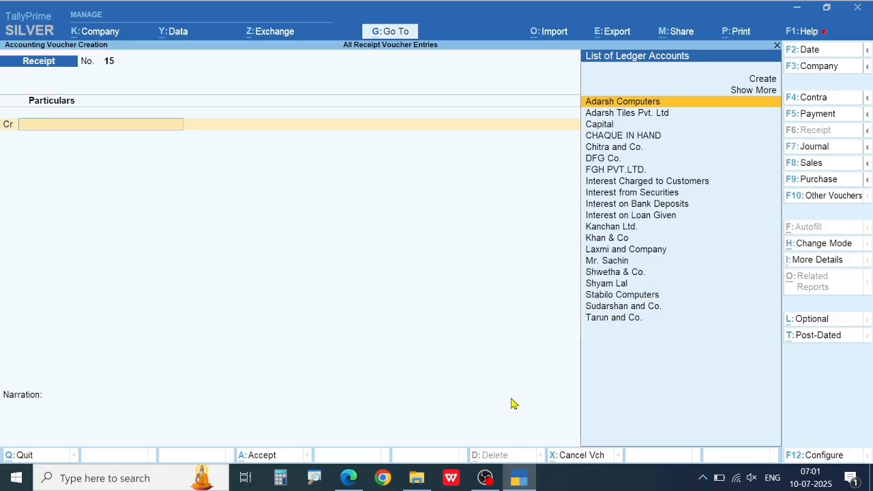
- Credit CHAQUE IN HAND with 7,500 in the receipt voucher
key("Down")
key("Down")
key("Down")
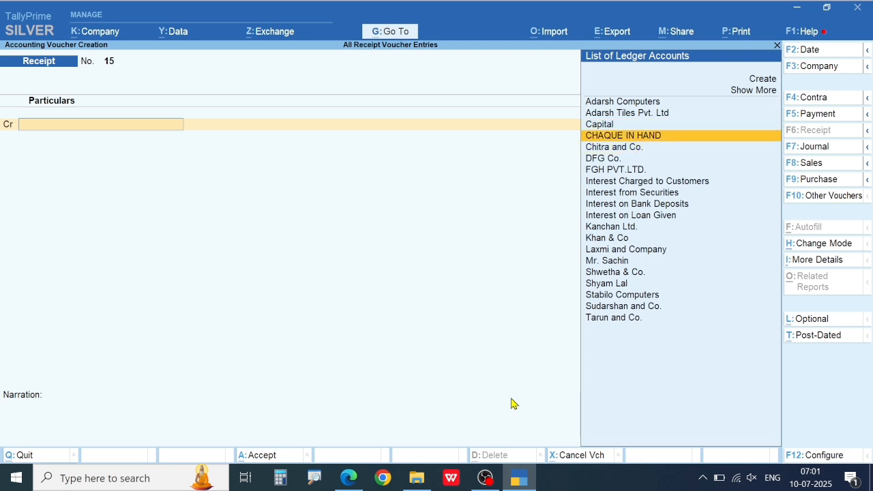
key("Return")
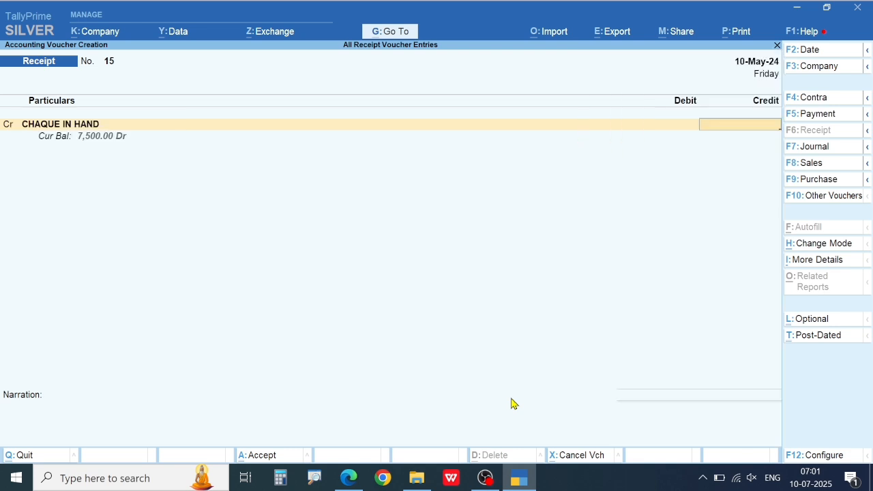
type("7500")
key("Return")
key("Return")
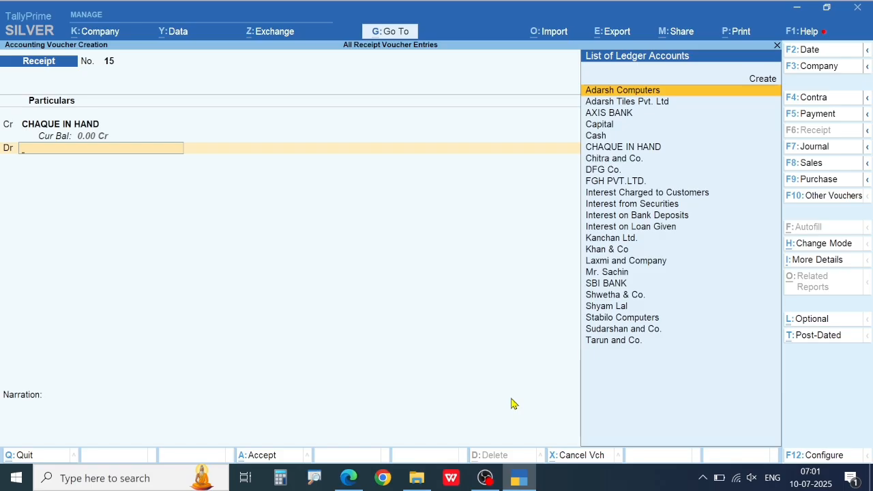
- Debit AXIS BANK with 7,500 in the receipt voucher
key("Down")
key("Down")
key("Down")
key("Up")
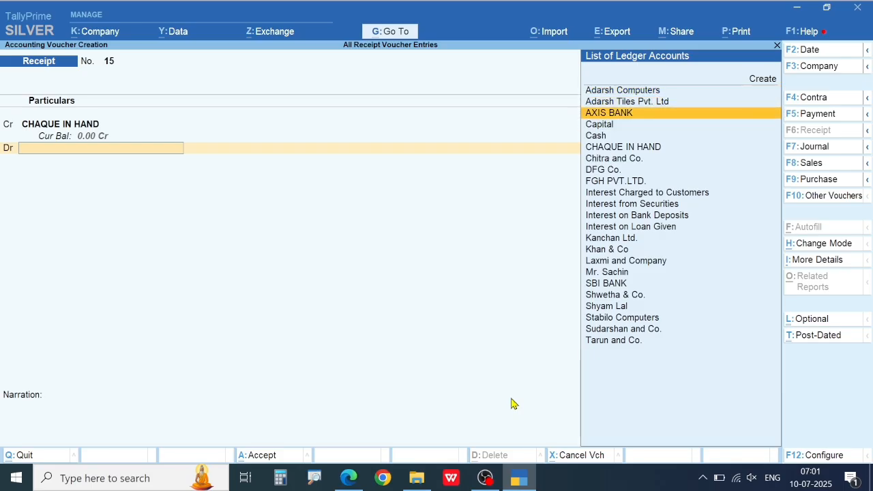
key("Return")
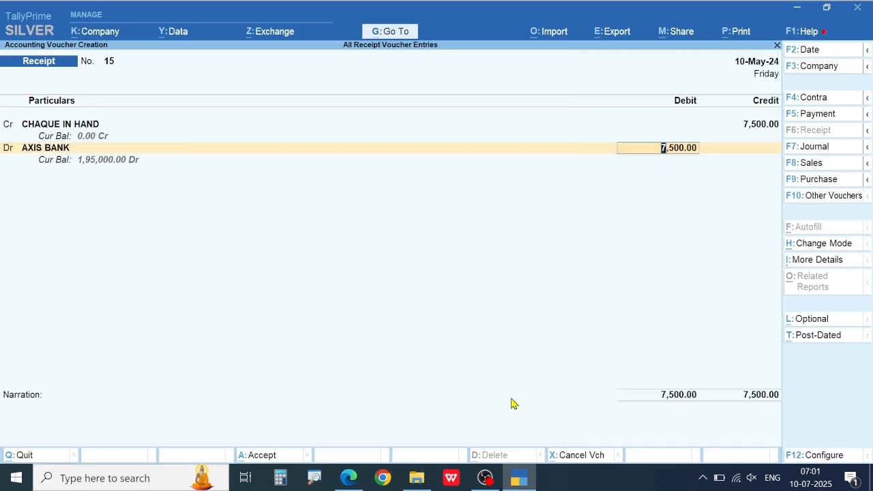
key("Return")
- Allocate the AXIS BANK amount as Cheque/DD with instrument number 747474 drawn on ICICI Bank (India)
key("Return")
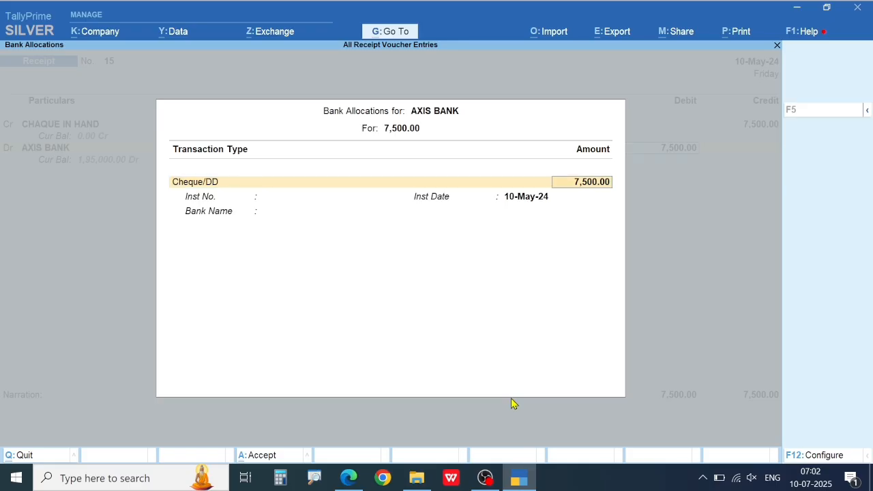
key("Return")
type("747474")
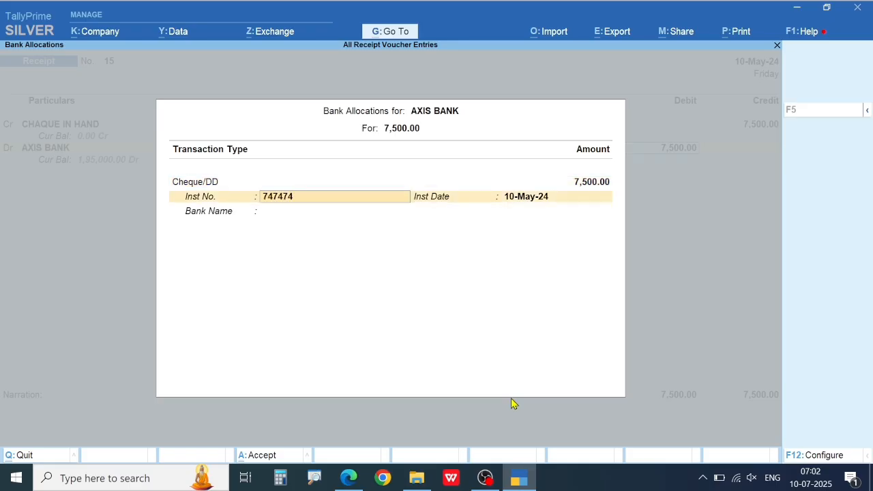
key("Return")
key("Return")
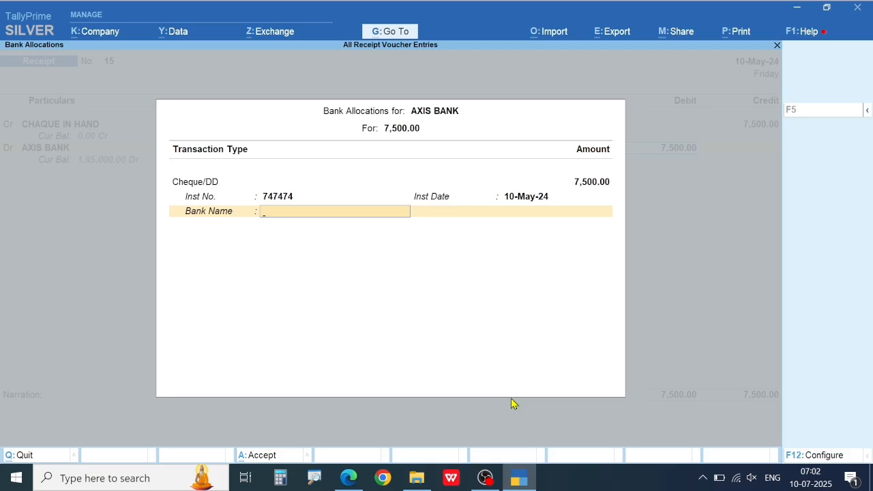
type("ICICI")
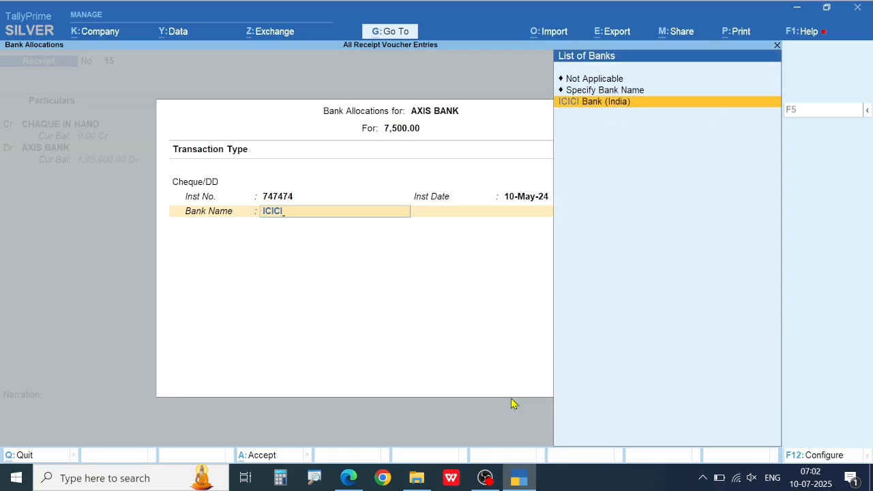
key("Return")
- Enter the narration "CHQ DEPOSITED AT AXIX BANK . CHQ NO 747474", save the receipt voucher and leave voucher entry
type("CHQ")
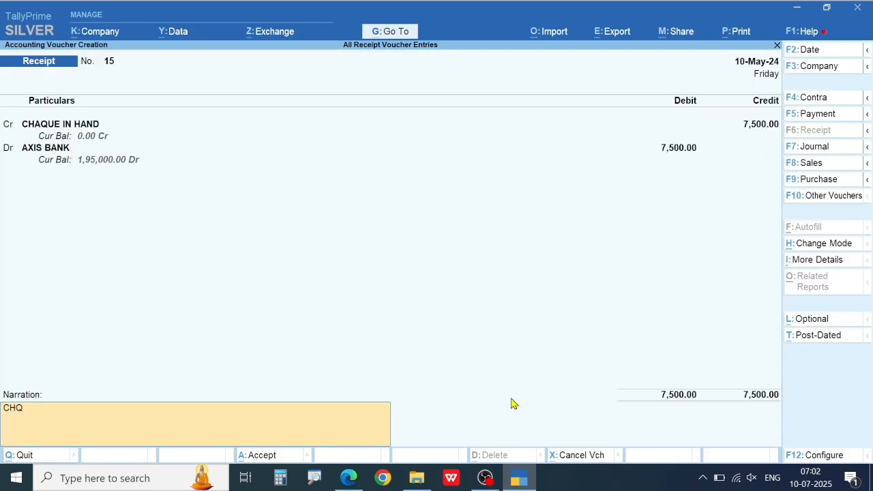
type(" DEPOSITED AT AXIX BAN")
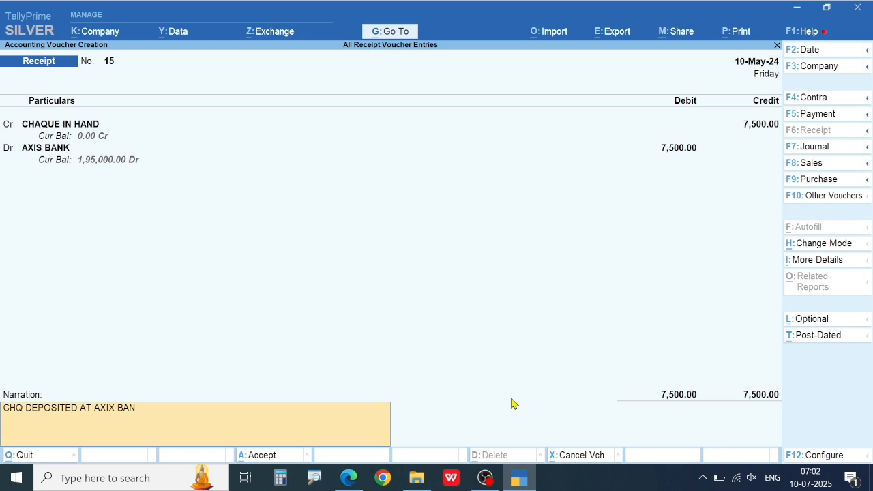
type("D")
key("BackSpace")
type("K . CHQ NO 747474")
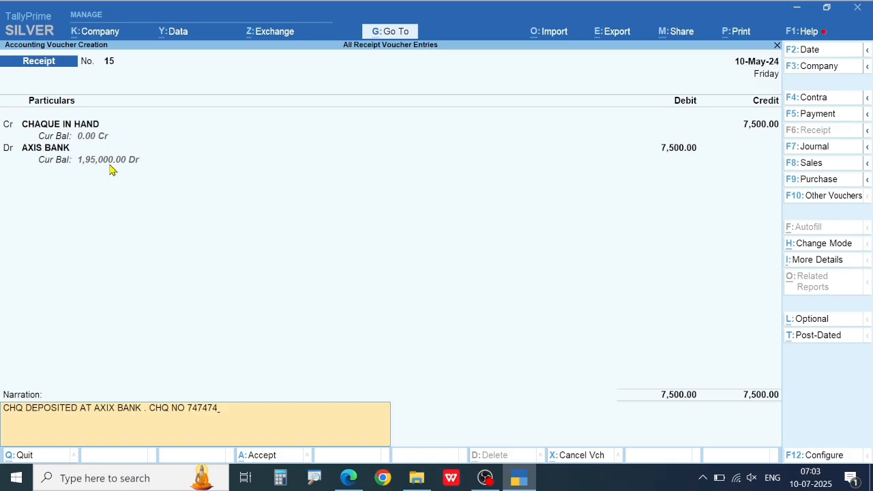
key("Return")
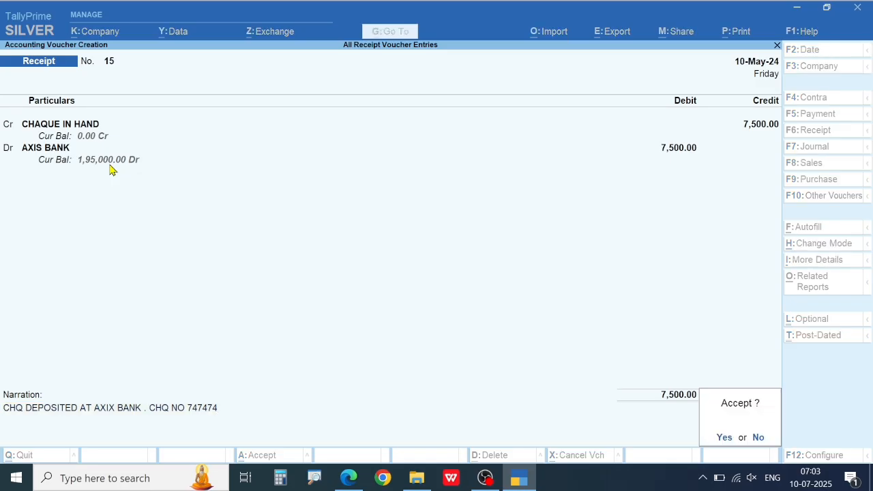
key("Return")
key("Escape")
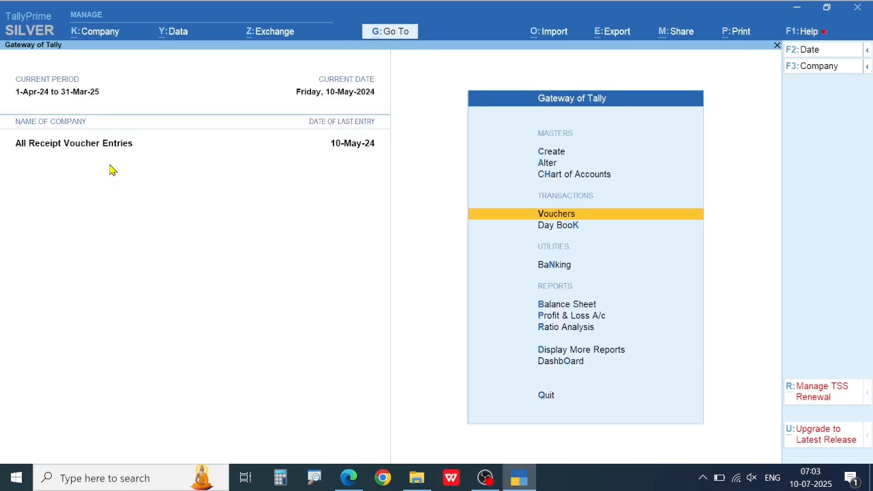
- Open the Balance Sheet briefly and review the April 2024 transactions in the PDF, from the business start entry to the cash receipts
key("b")
key("Escape")
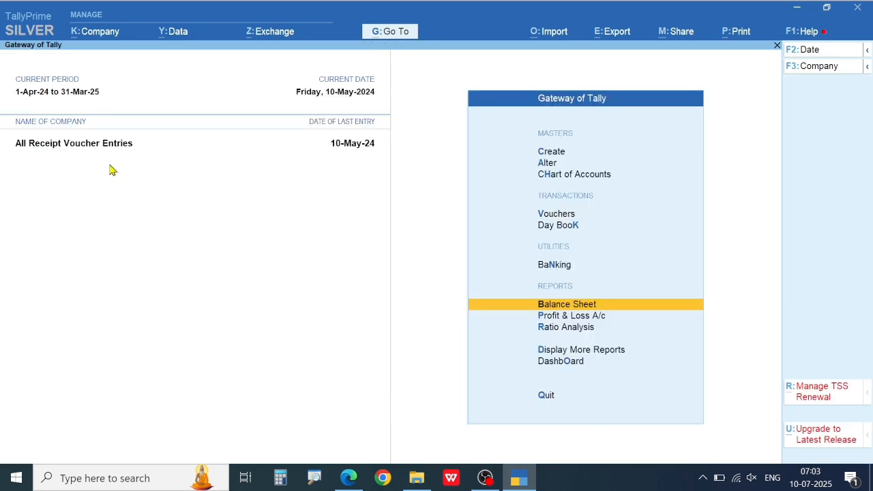
key("alt+Tab")
scroll(454, 346, "up", 5)
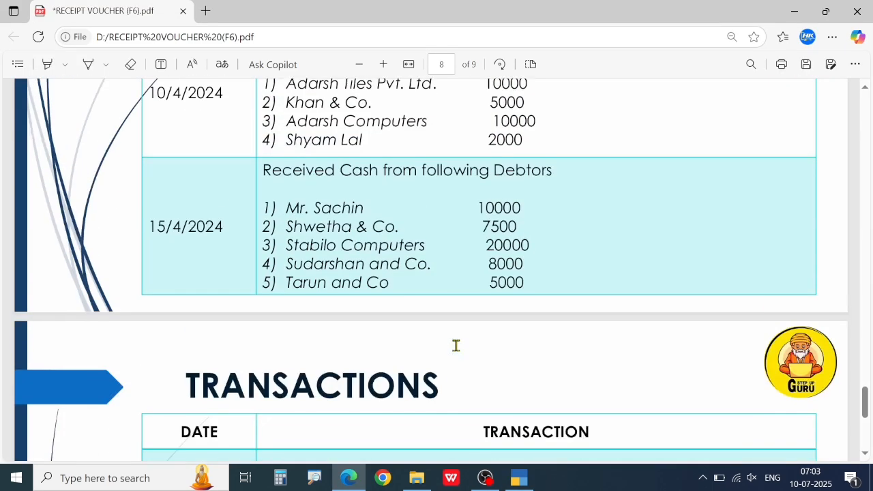
scroll(456, 346, "up", 2)
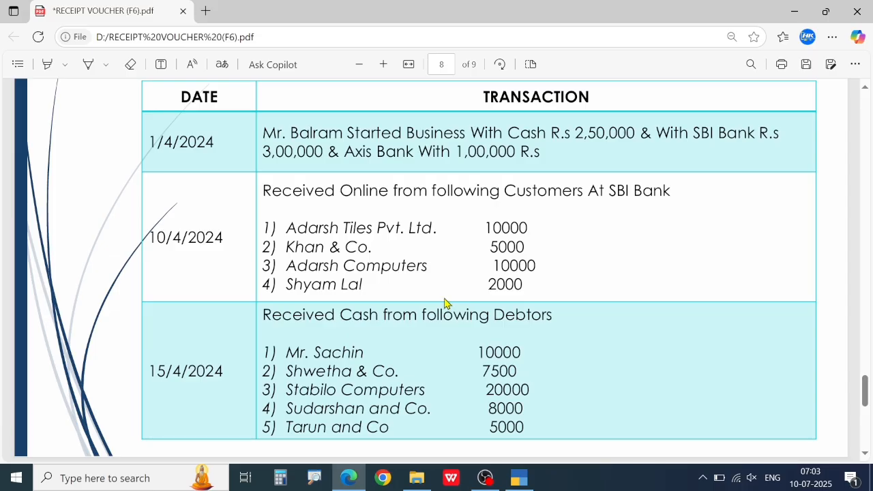
scroll(394, 273, "down", 2)
scroll(394, 275, "up", 3)
scroll(396, 280, "down", 3)
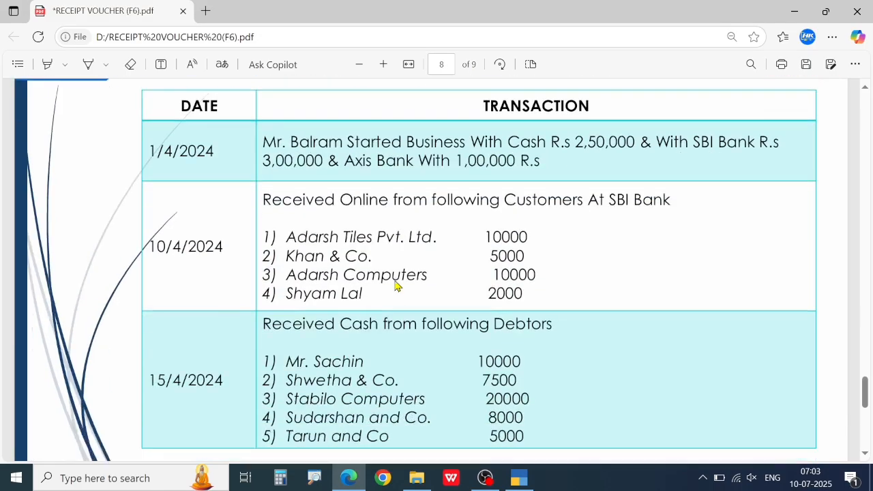
scroll(394, 280, "up", 1)
scroll(394, 279, "up", 2)
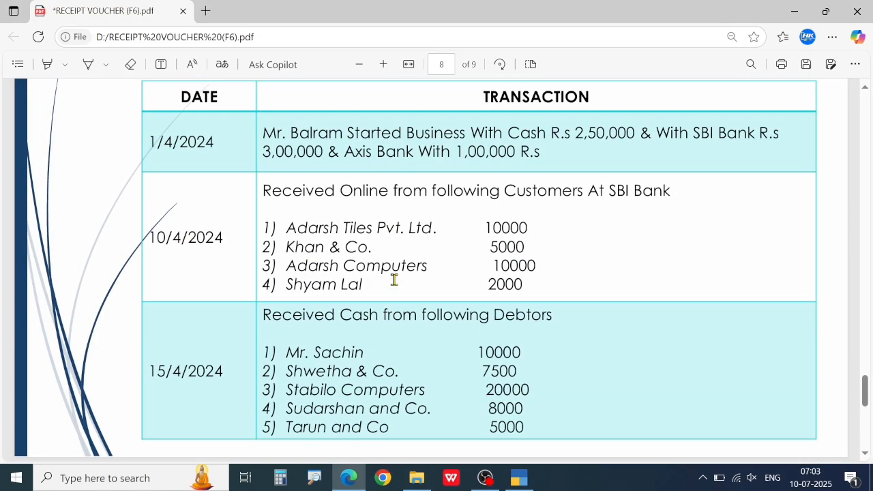
key("alt+Tab")
key("alt+Tab")
scroll(415, 266, "up", 1)
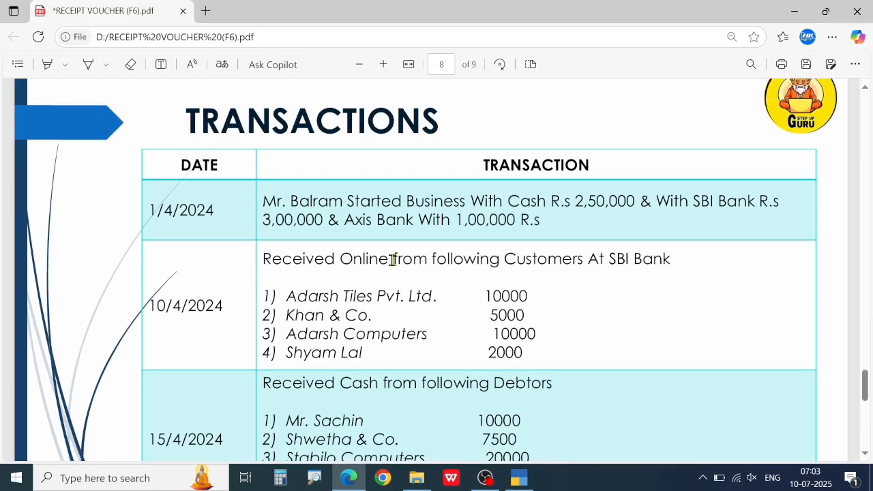
left_click_drag(264, 203, 553, 204)
left_click(475, 224)
- Return to TallyPrime, start a new receipt voucher and set the day of its date to 14
key("alt+Tab")
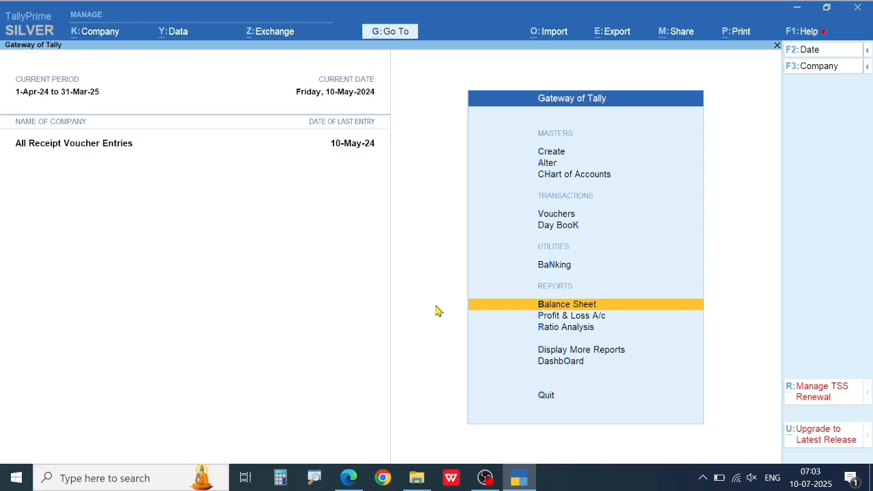
key("Up")
key("Up")
key("Up")
key("Return")
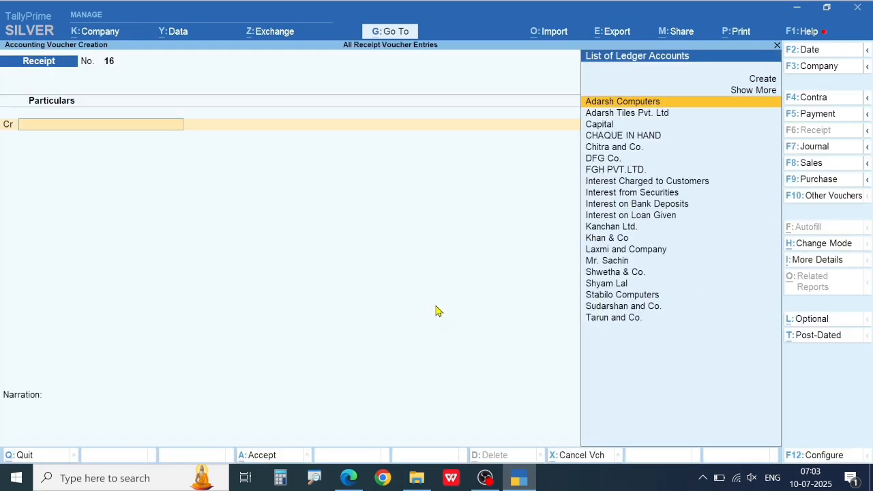
key("F2")
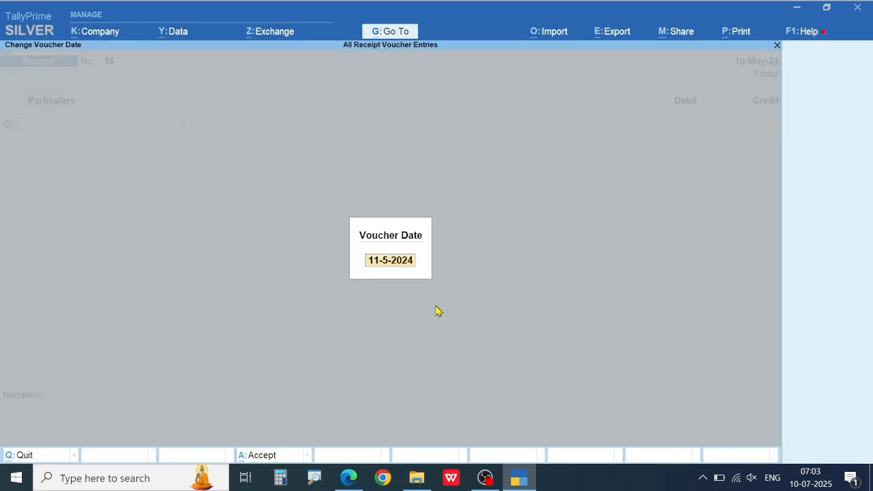
type("10")
key("BackSpace")
key("BackSpace")
type("14")
key("Return")
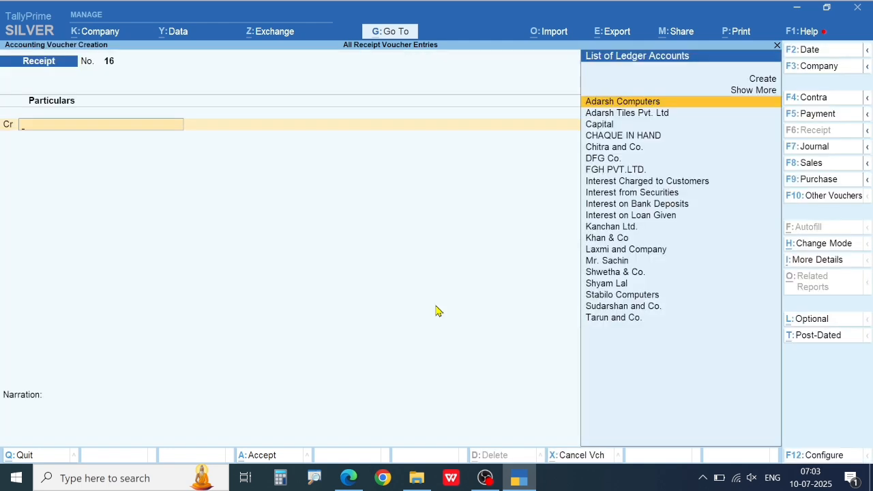
- Start creating a new ledger from the voucher's credit line and name it LOAN FROM SBI BANK
key("Down")
key("Down")
key("Down")
key("Down")
key("Down")
key("Up")
key("Up")
key("Up")
key("Up")
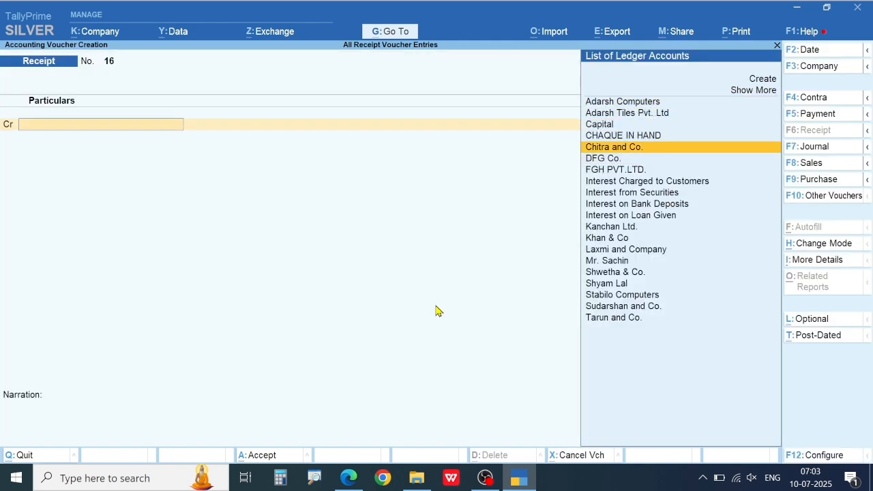
key("Up")
key("Up")
key("Return")
type("LOAN")
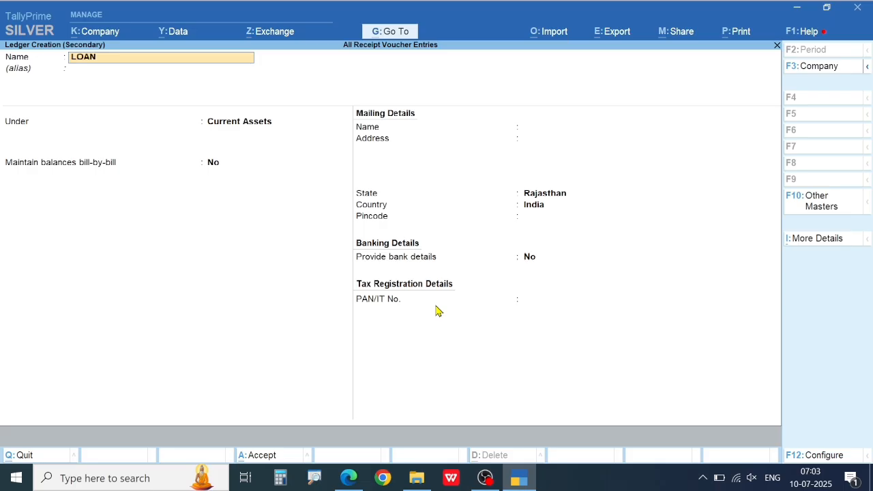
type(" FROM SBI BANKL")
key("BackSpace")
key("Return")
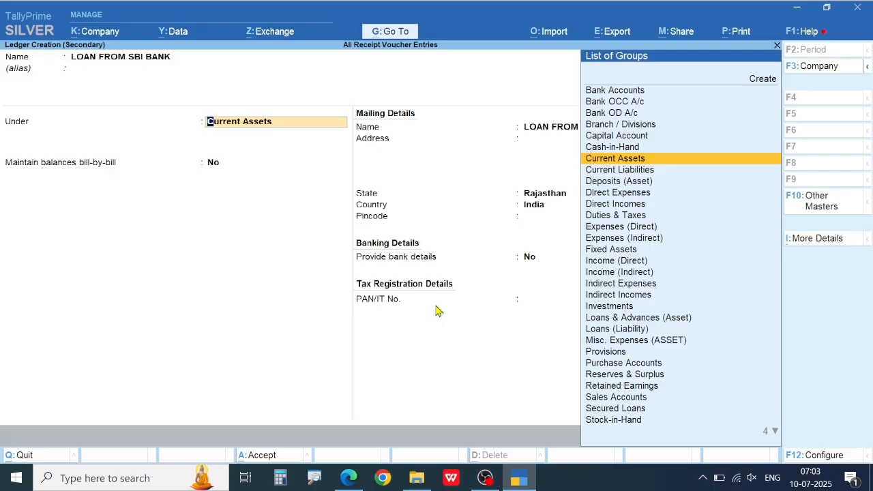
- Place the LOAN FROM SBI BANK ledger under Secured Loans, keep the remaining details at their defaults and save it
type("SE")
key("Return")
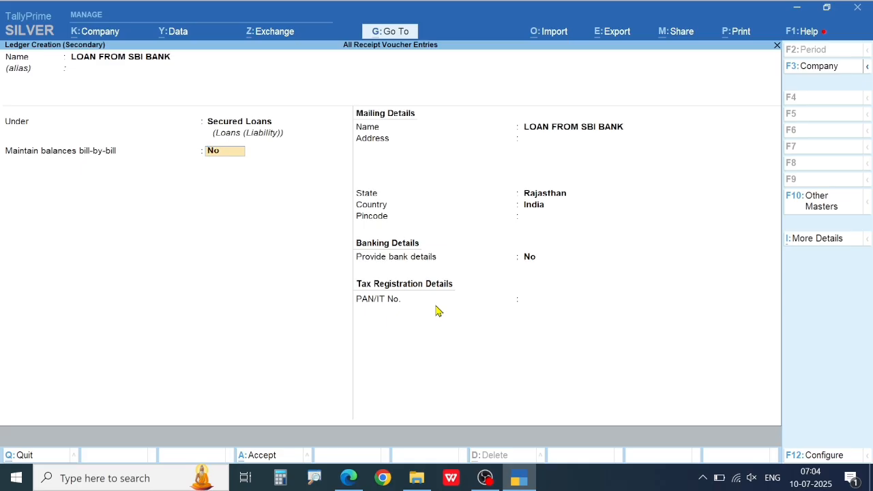
key("Return")
key("Return")
key("Return")
key("Return")
key("Return")
key("Return")
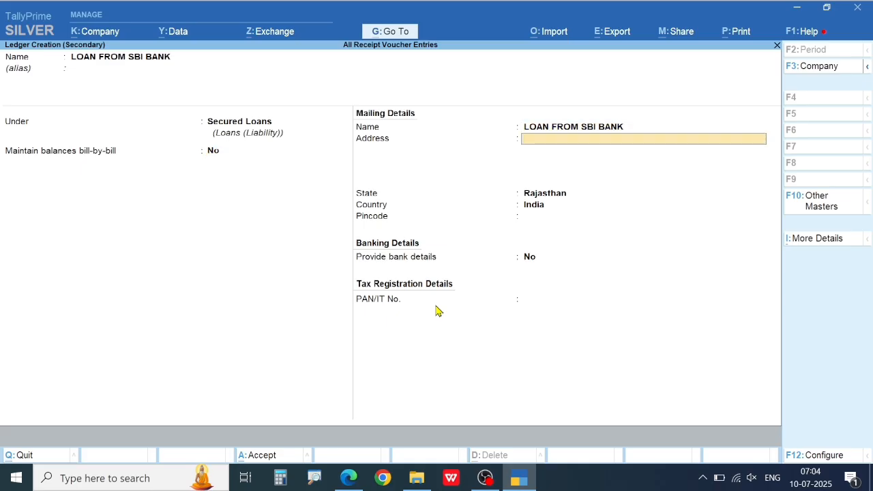
key("Return")
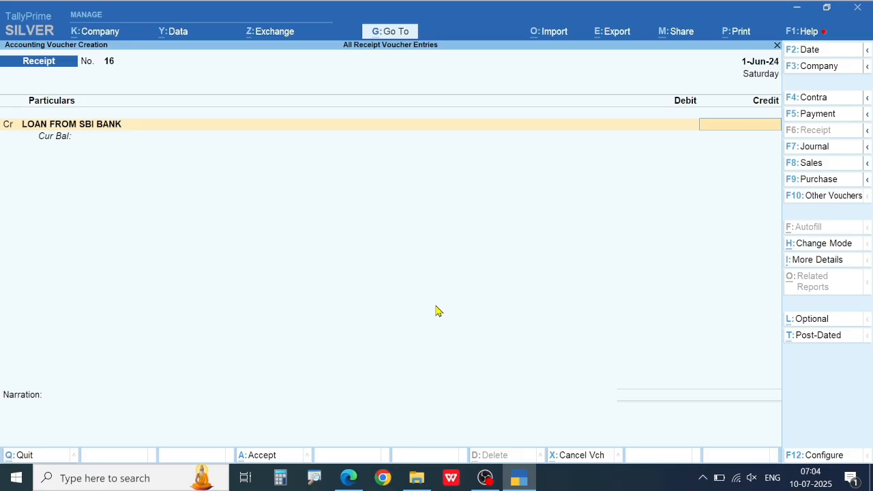
- Credit LOAN FROM SBI BANK with 500000 and choose SBI BANK as the debit ledger
type("500000")
key("Return")
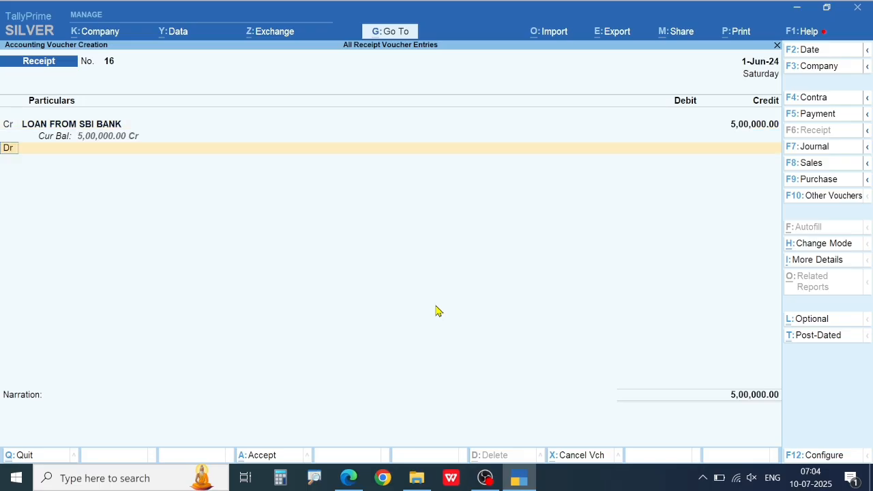
key("Return")
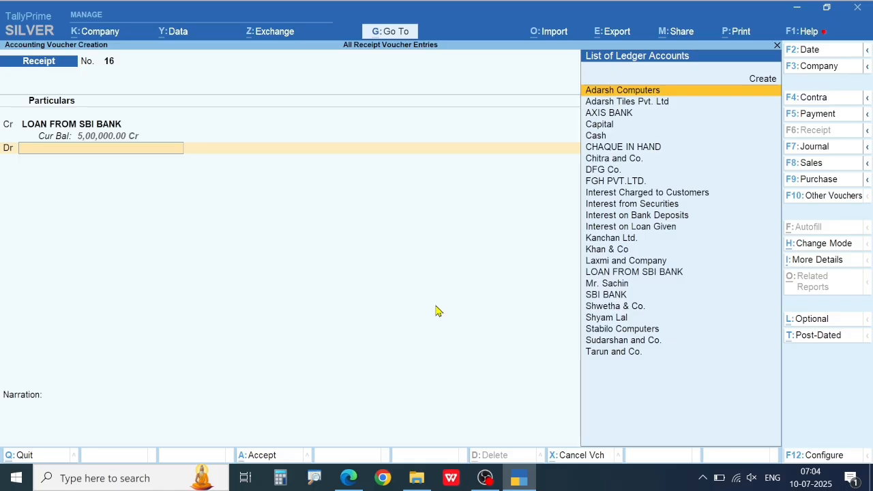
key("Down")
key("Down")
key("Down")
key("Down")
key("Down")
key("Down")
key("Down")
key("Down")
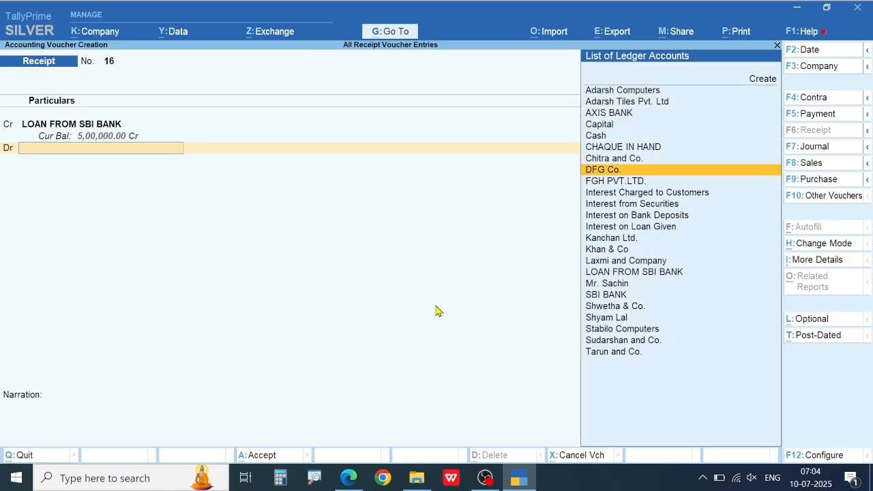
key("Down")
key("Down")
key("Down")
key("Down")
key("Down")
key("Down")
key("Down")
key("Down")
key("Down")
key("Down")
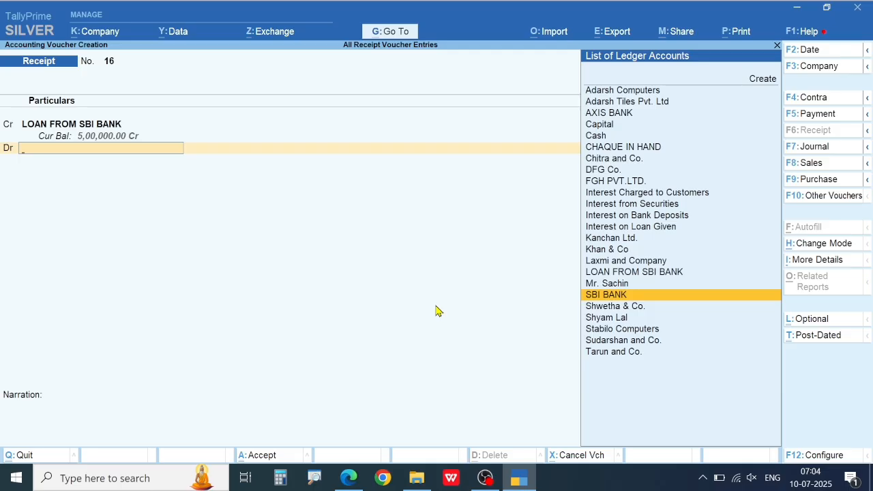
key("Return")
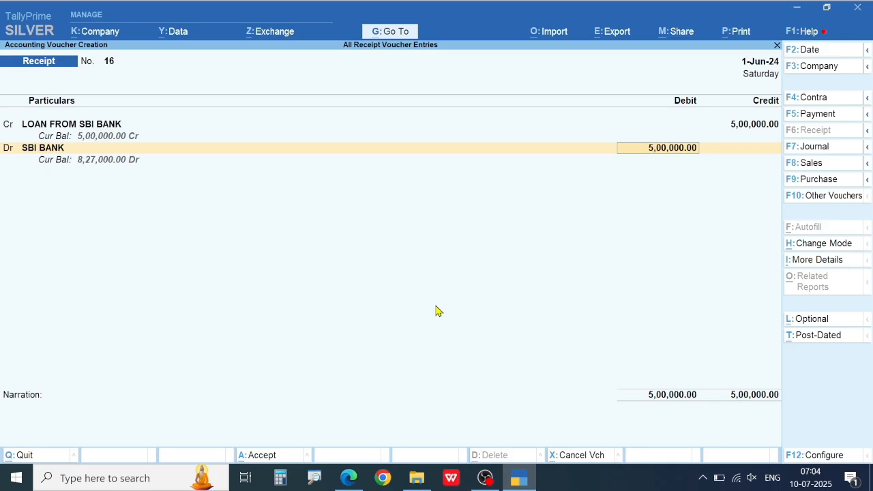
- Accept the 5,00,000 debit and complete its SBI BANK allocation, leaving the instrument number and bank name blank
key("Return")
key("BackSpace")
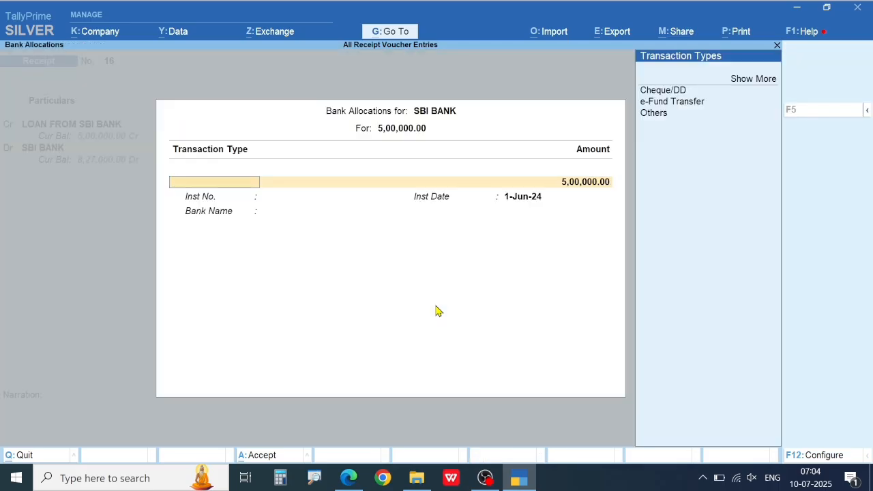
key("Down")
key("Return")
key("Return")
key("Return")
key("Return")
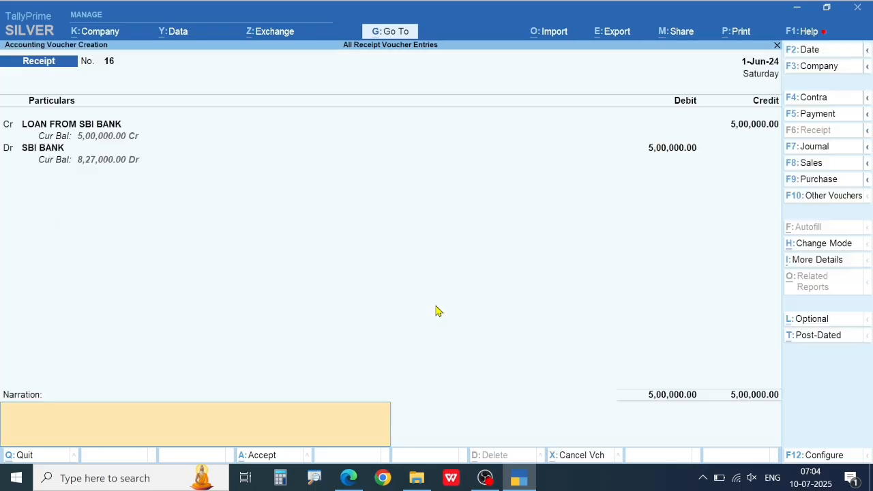
- Enter the narration "TOOK LOAN FROM SBI BANK", save the receipt voucher and leave voucher entry
type("TOOK LOAN FROM SBI BANK")
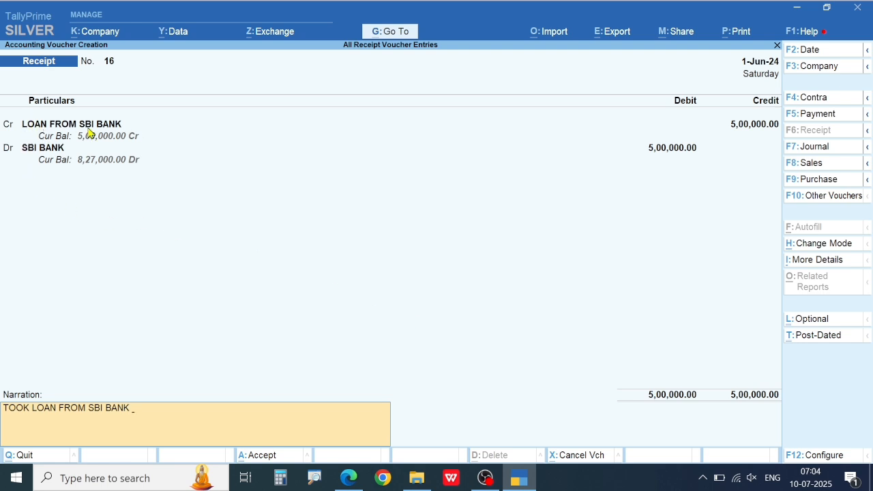
key("Return")
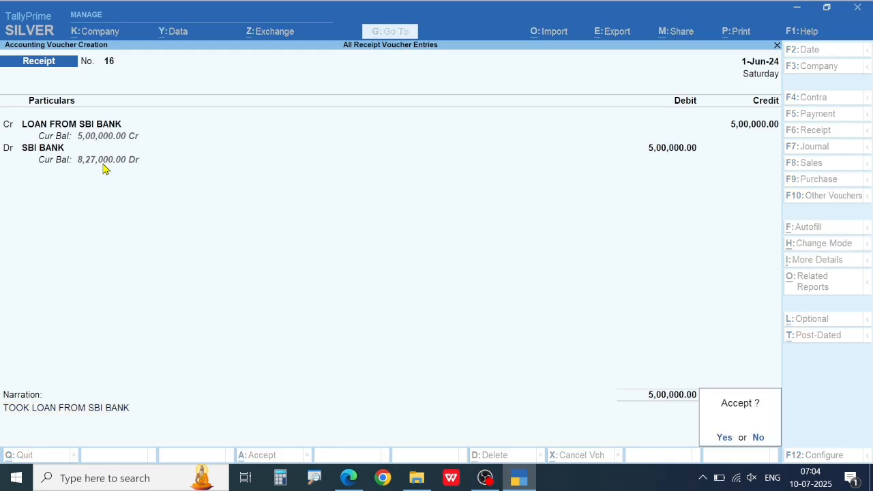
key("Return")
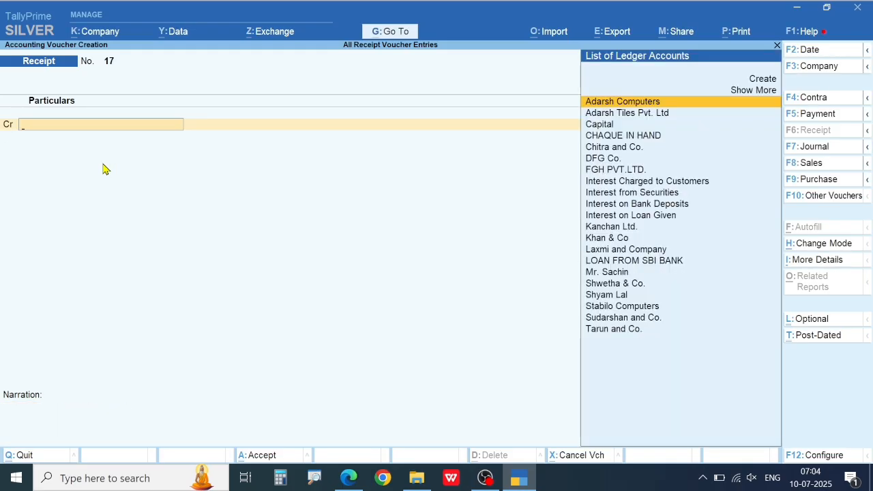
key("Escape")
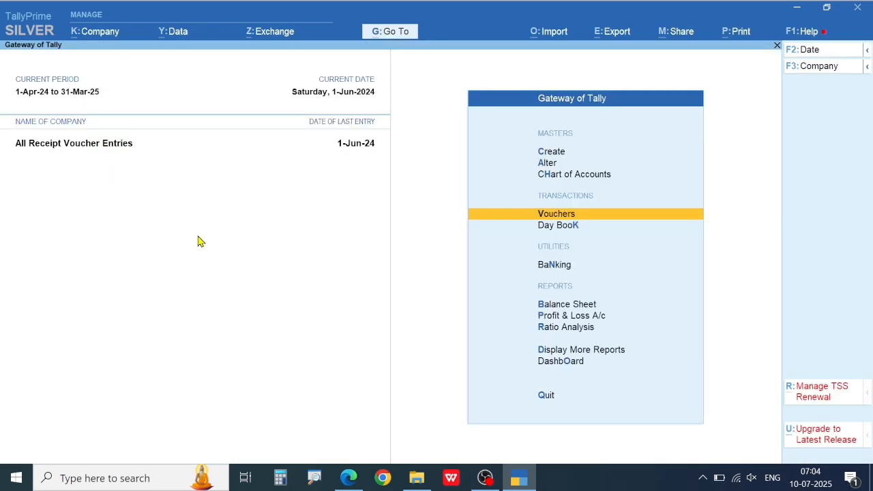